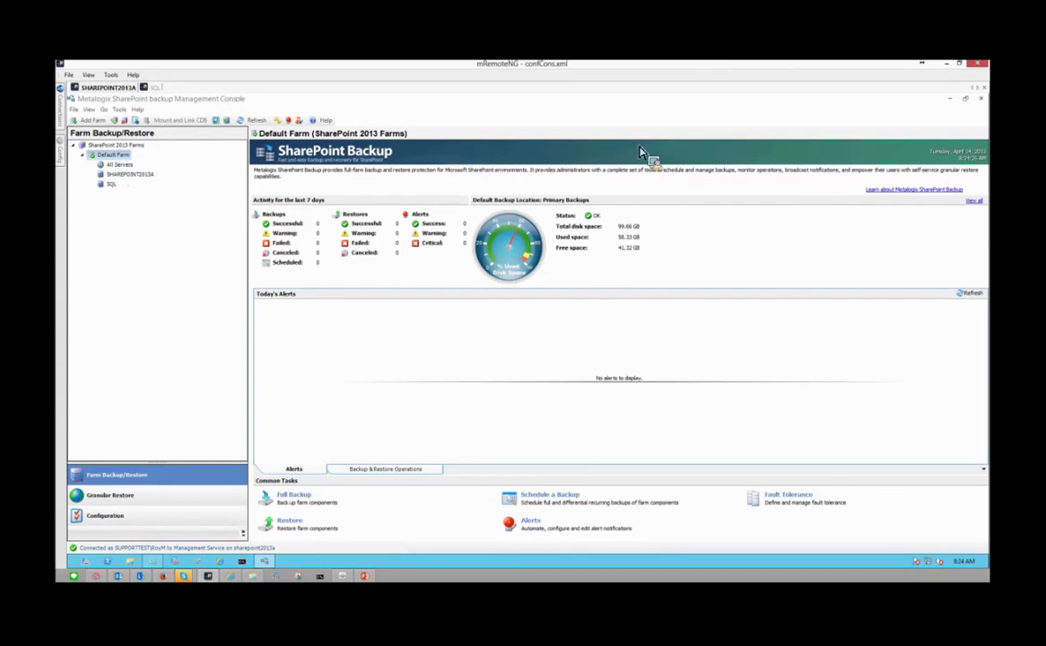
Display the backup and restore operation status for all servers in the Default Farm
left_click(119, 165)
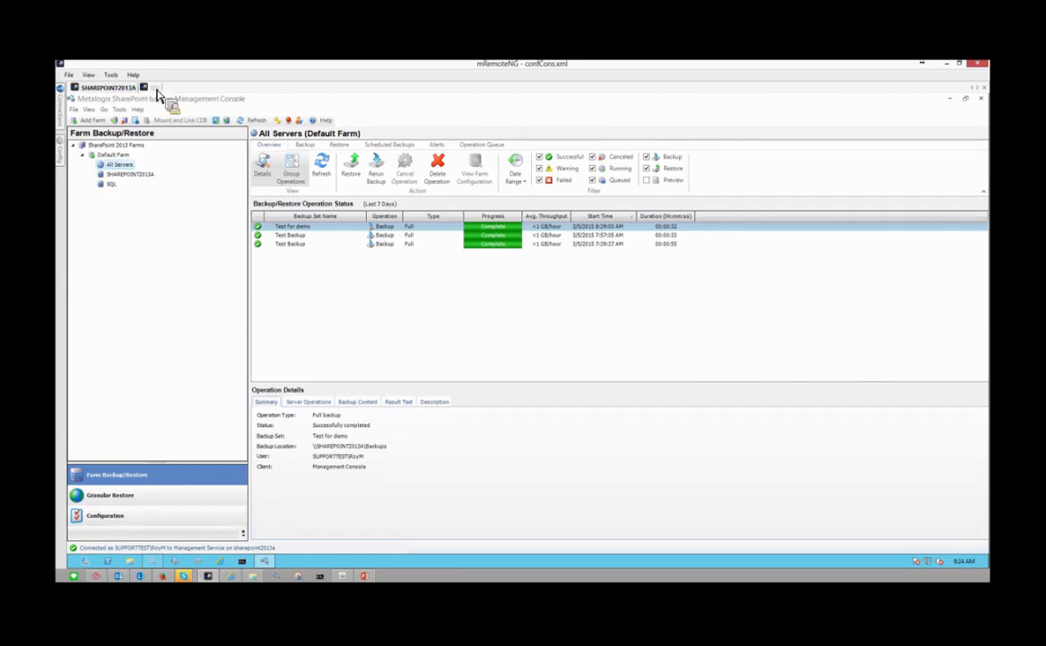
In the SQL session, connect to the SQL database engine with Windows Authentication and select the Metalogix_BackupRepository database
left_click(156, 90)
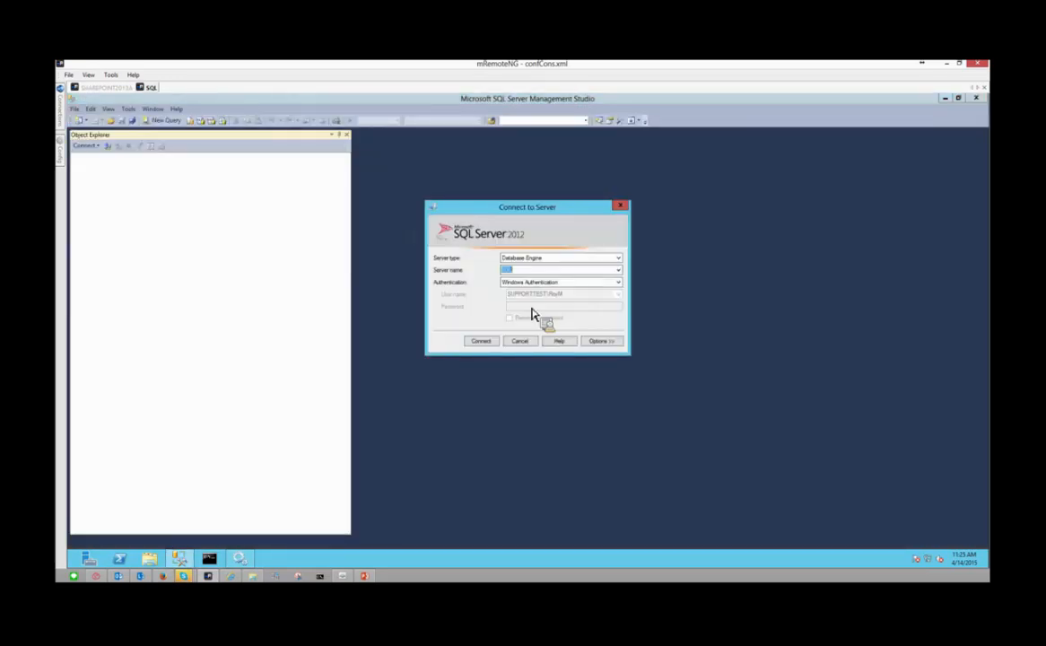
left_click(482, 341)
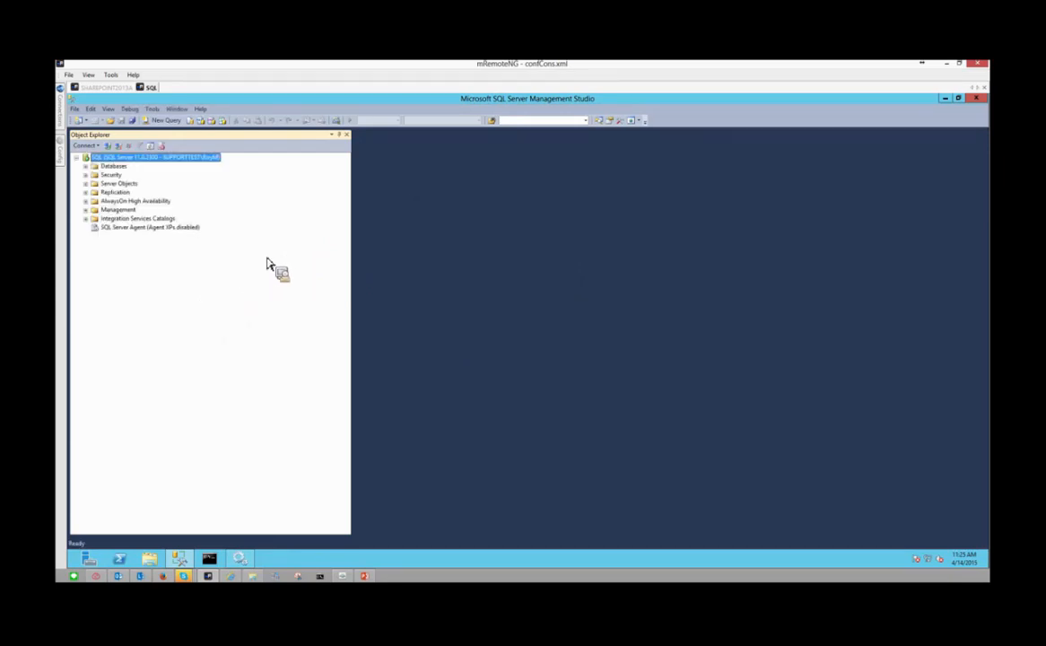
double_click(125, 165)
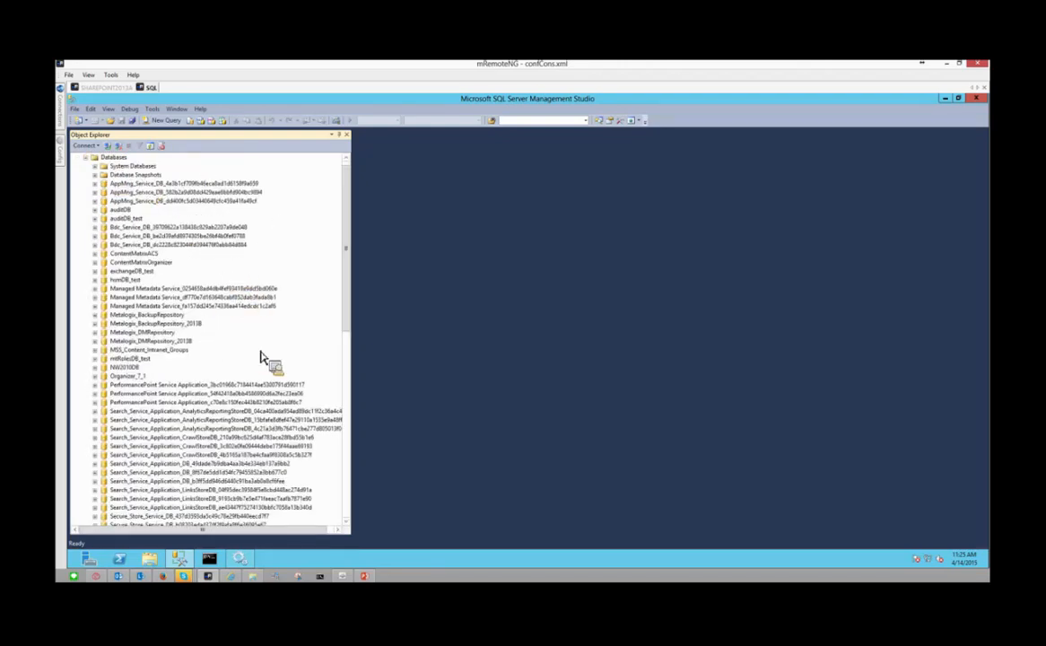
left_click(147, 316)
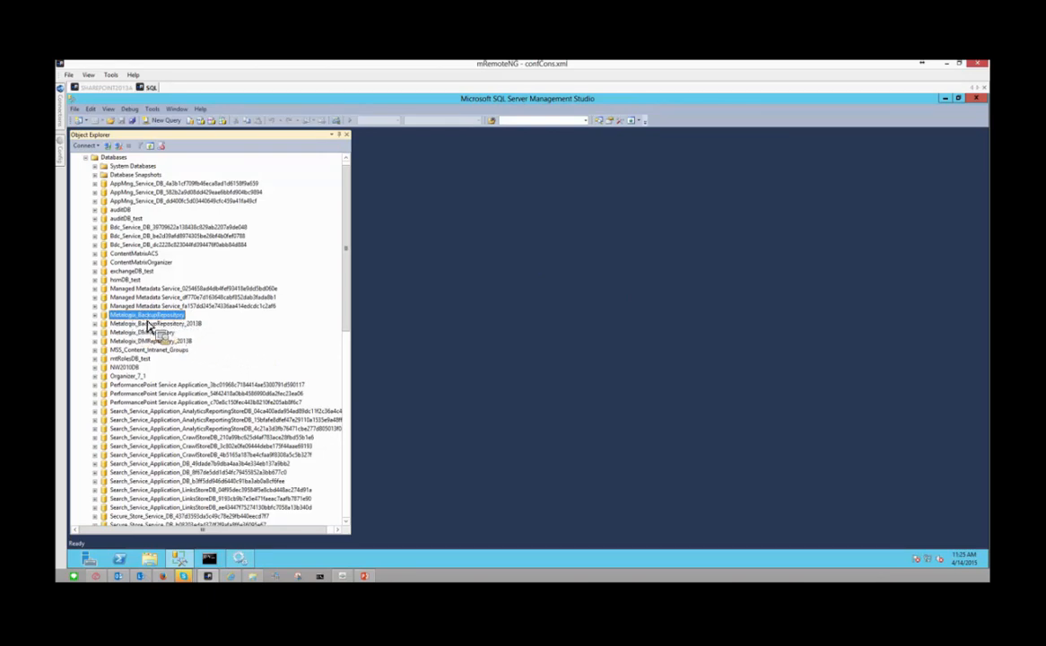
In the SHAREPOINT2013A session, check the repository database name in the backup console's Management Service preferences, leaving the settings unchanged
left_click(115, 88)
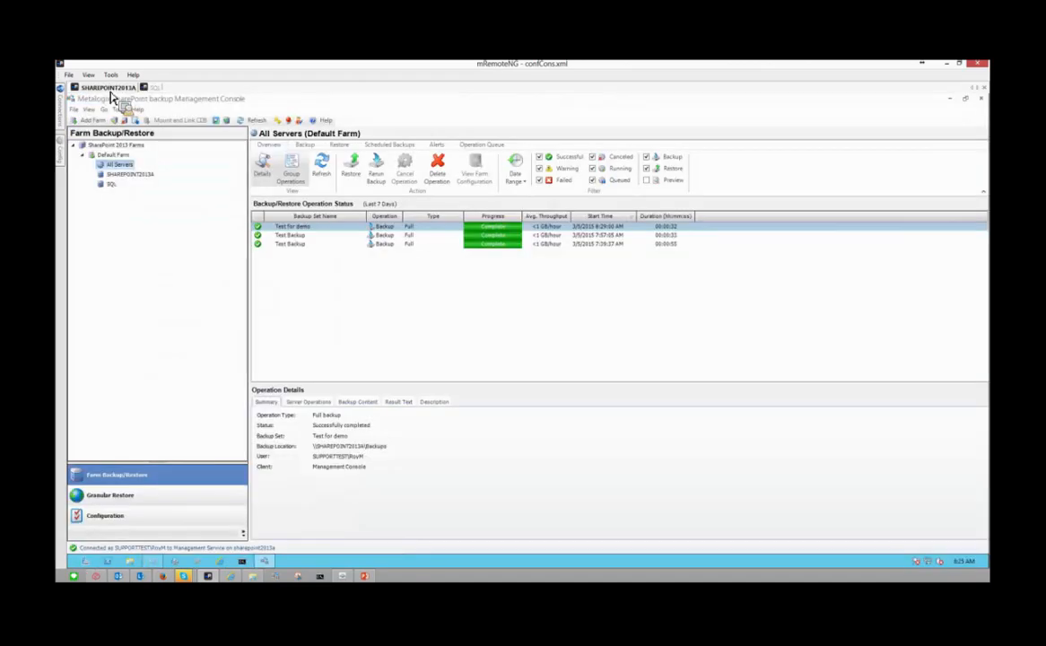
left_click(123, 111)
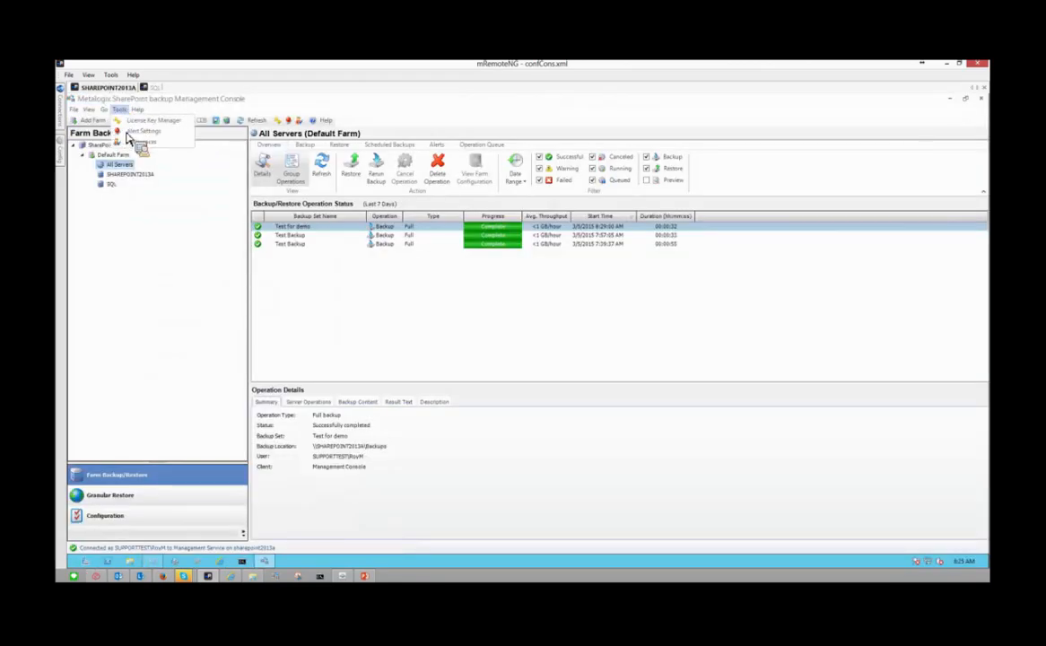
left_click(131, 145)
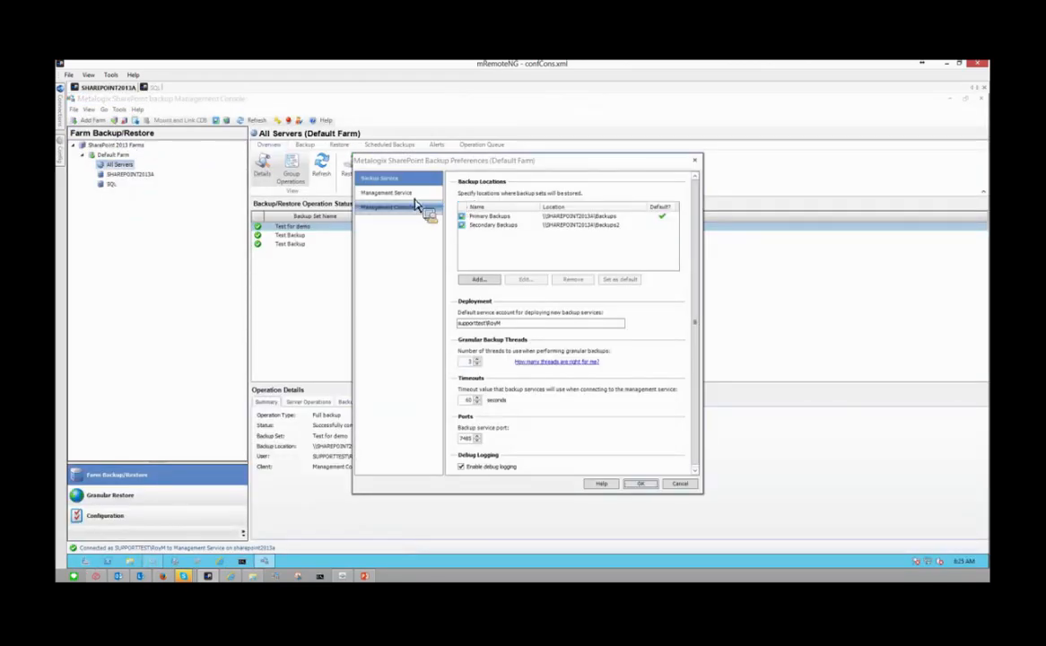
left_click(408, 193)
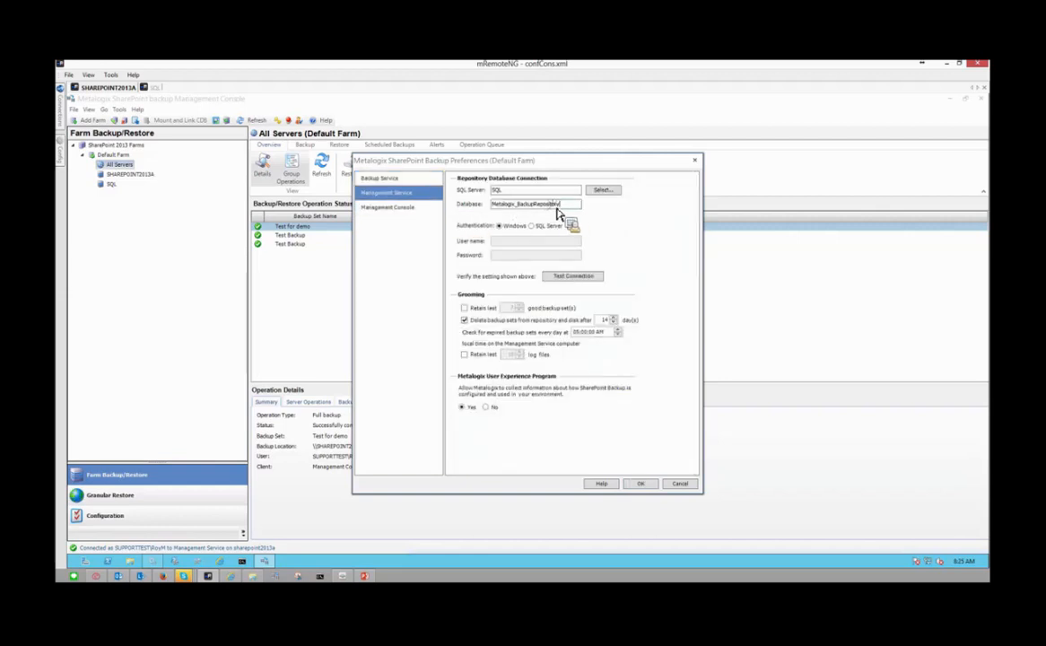
left_click_drag(560, 205, 504, 211)
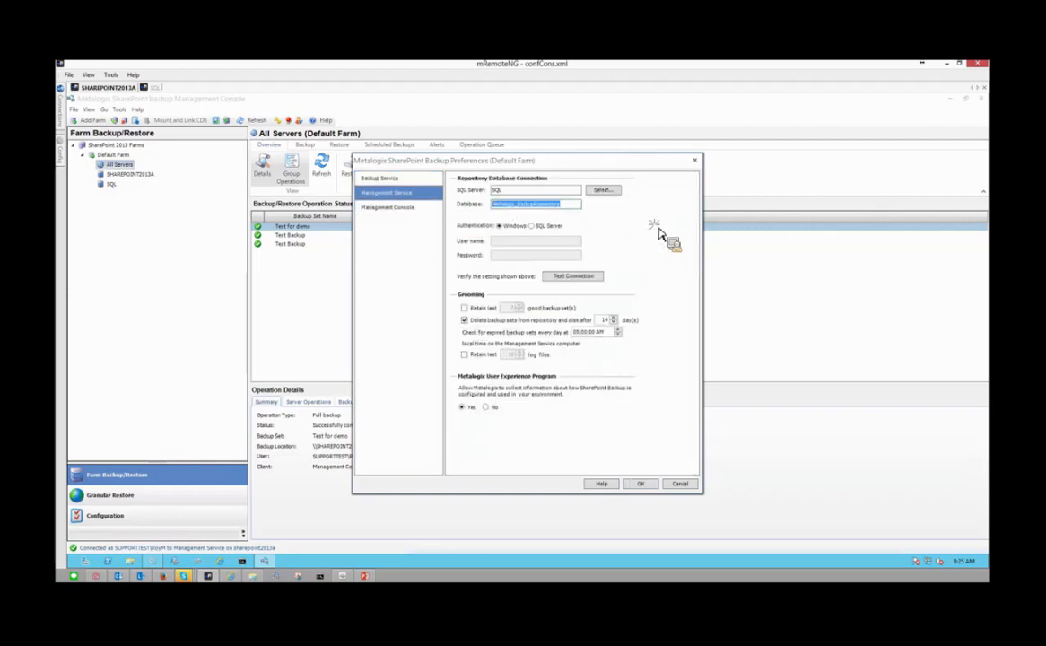
left_click(679, 484)
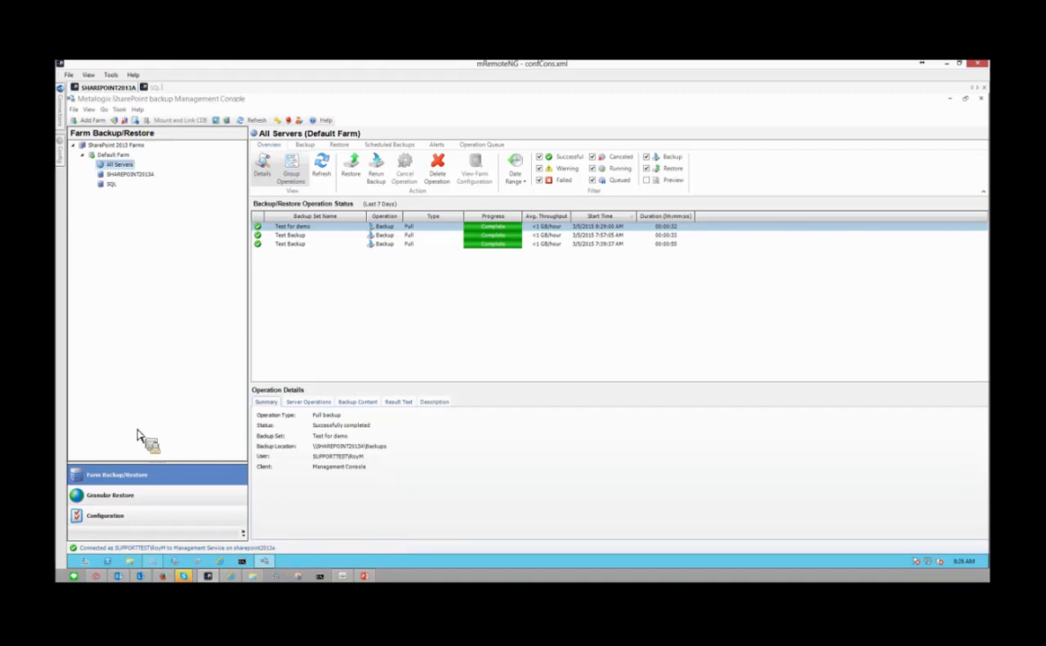
Find the Metalogix SharePoint backup Management Service among the SharePoint server's Windows services and return to the backup console
left_click(389, 237)
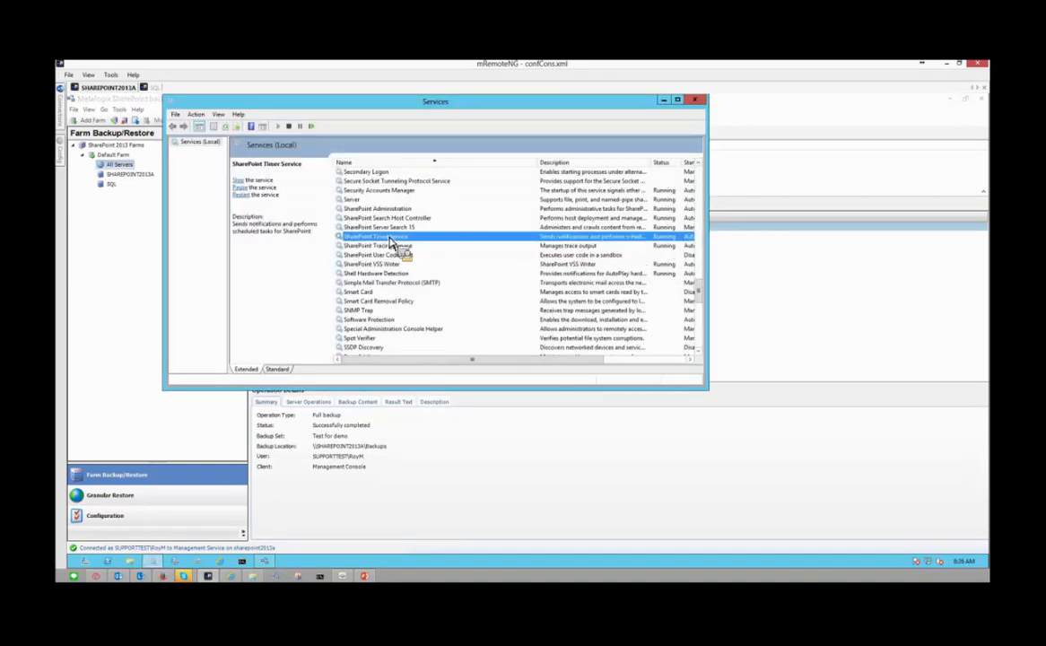
key("m")
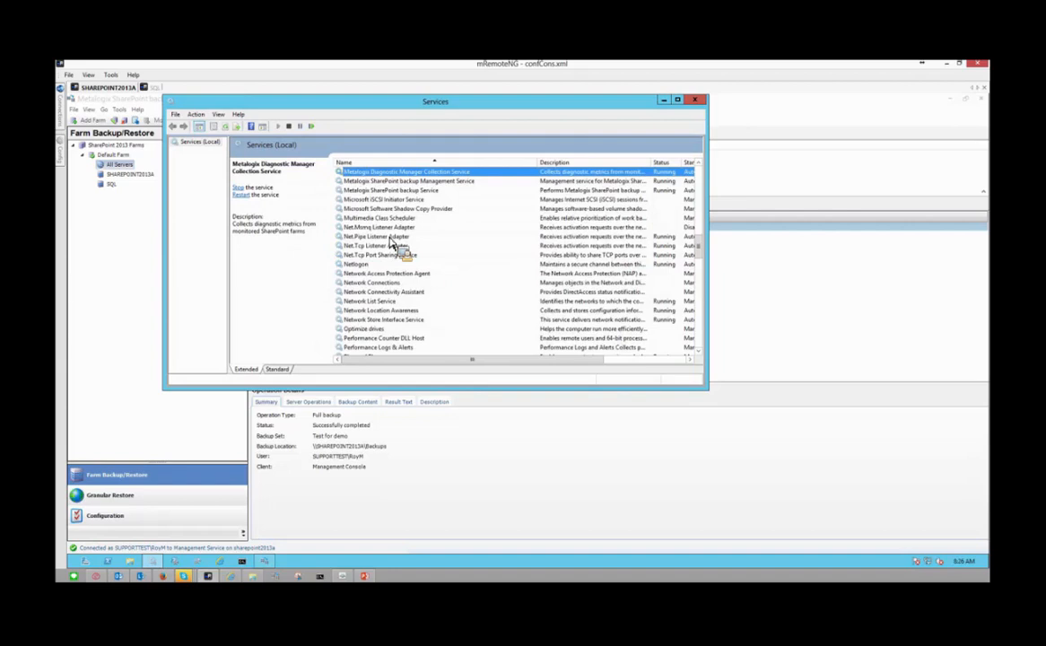
left_click(395, 183)
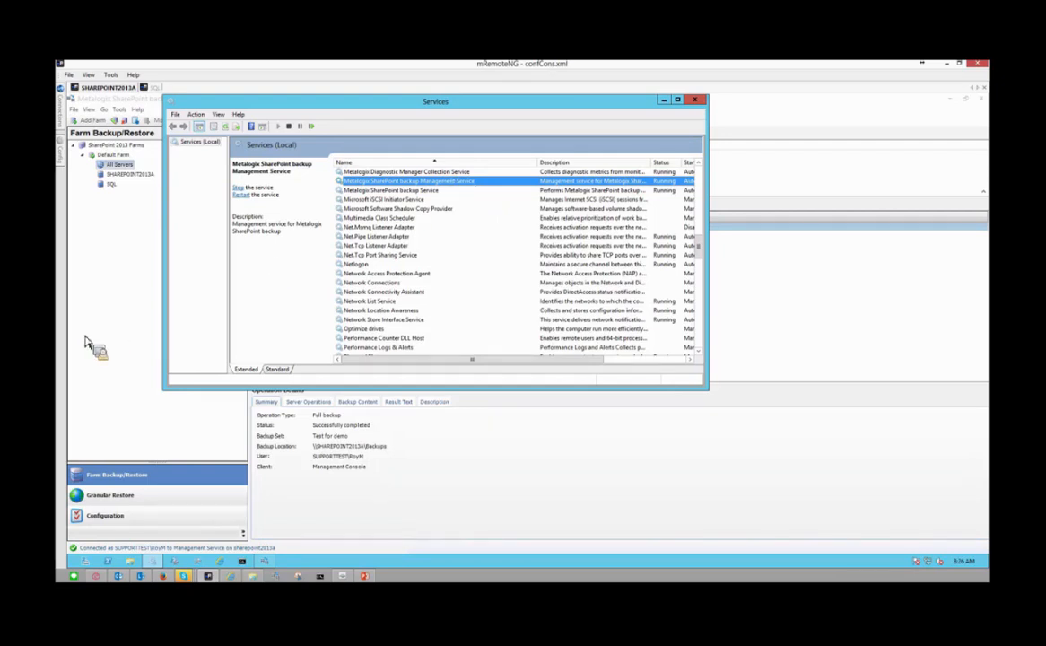
left_click(94, 273)
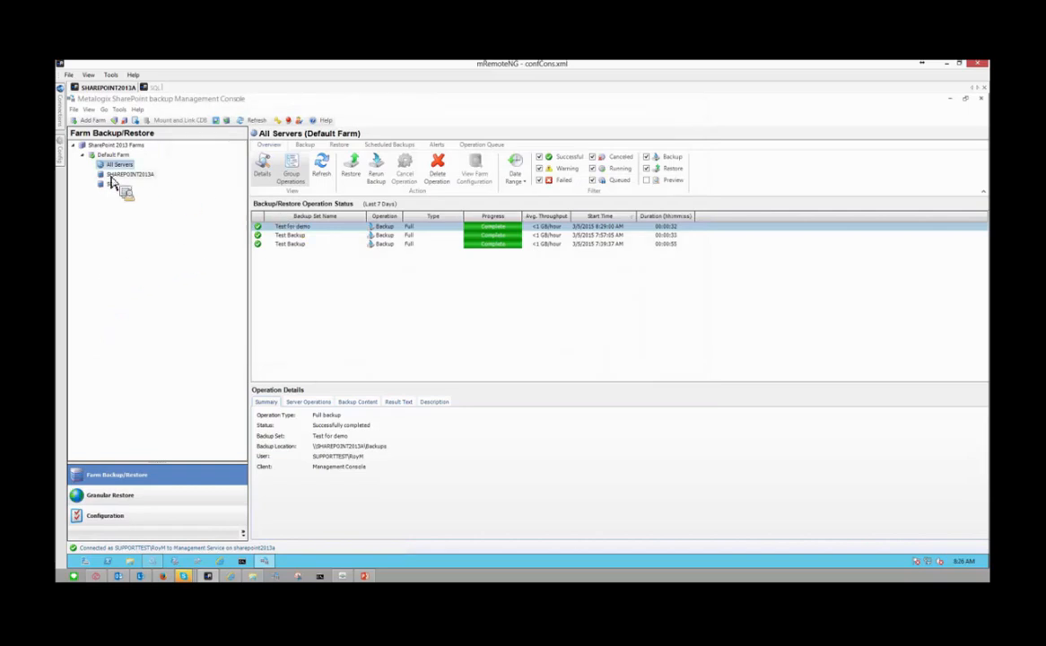
left_click_drag(108, 182, 107, 90)
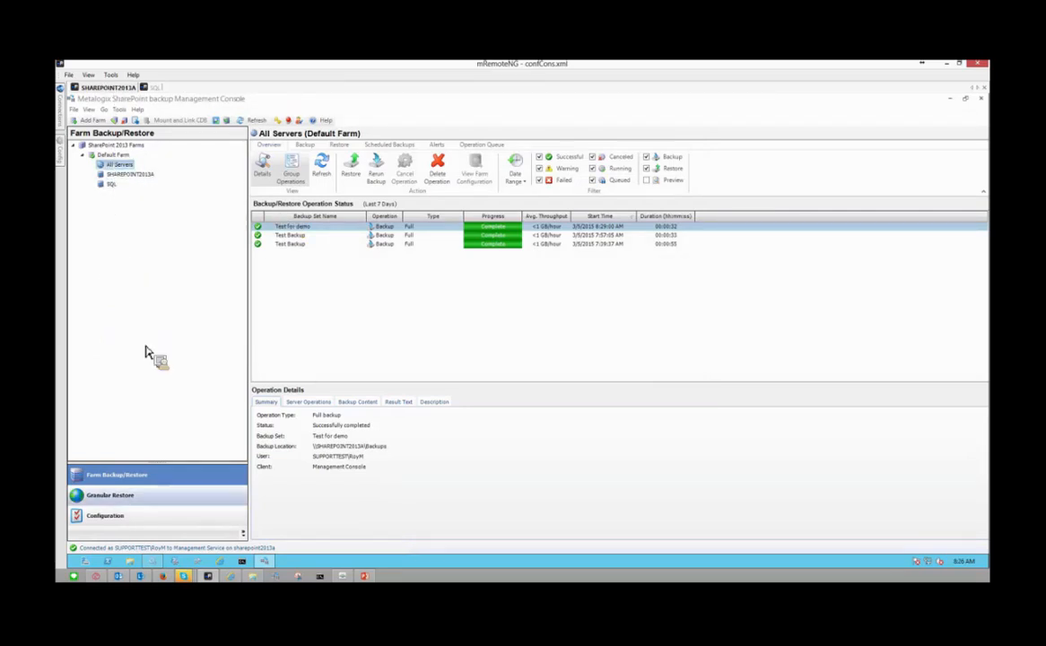
Inspect the Metalogix SharePoint backup Service alongside the Management Service in the SharePoint server's Windows services
left_click(166, 560)
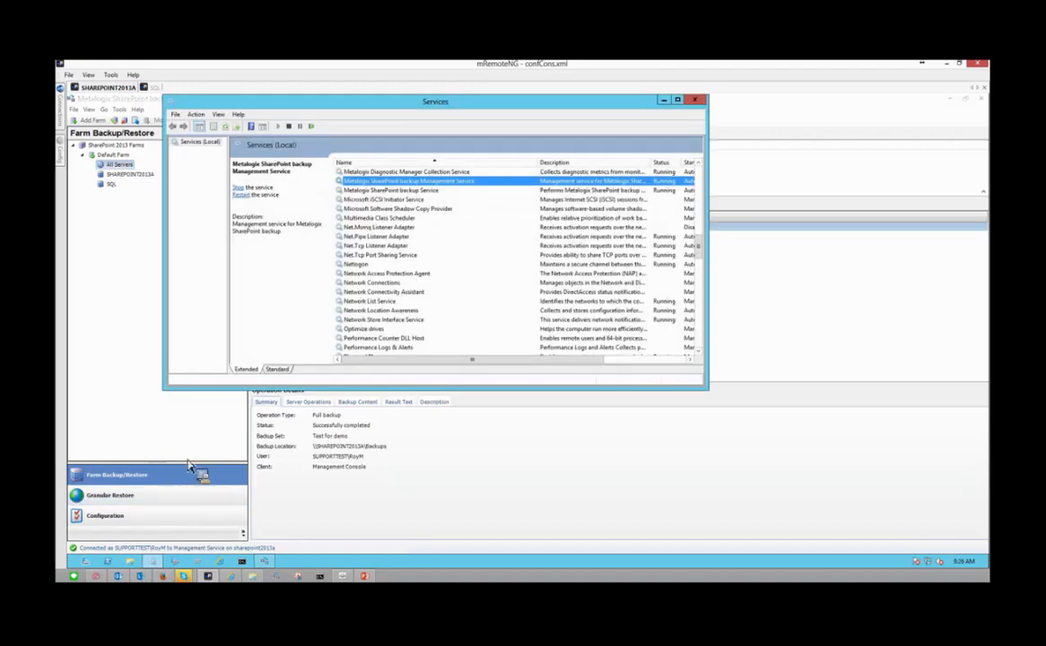
left_click(377, 190)
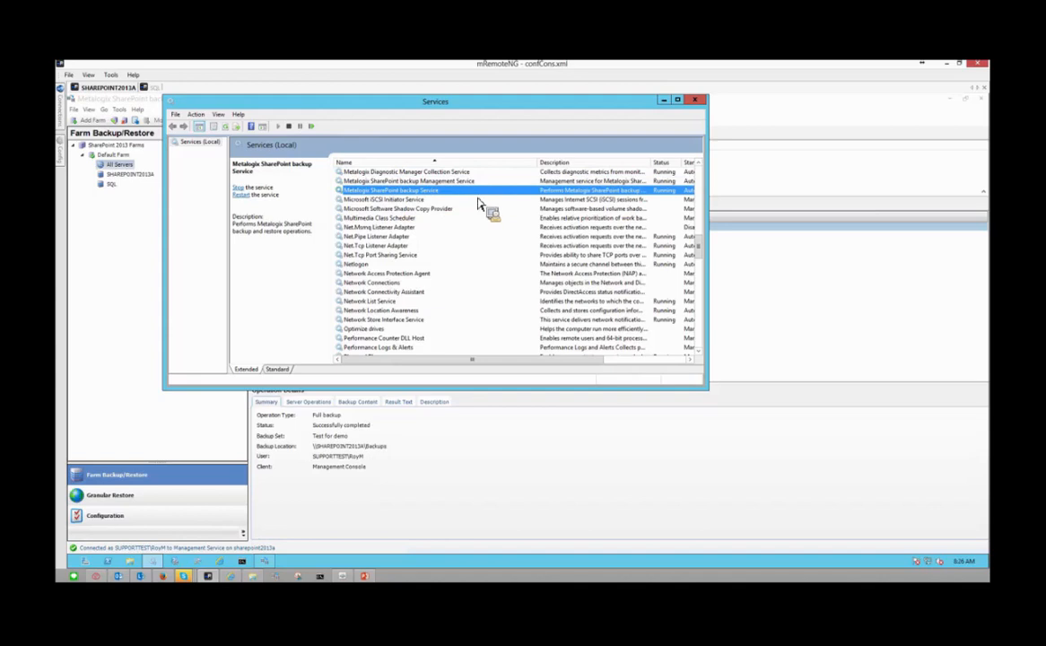
left_click(408, 182)
left_click(404, 191)
left_click(792, 136)
Switch to the SQL session and find the Metalogix SharePoint backup Service among that server's Windows services
left_click(153, 88)
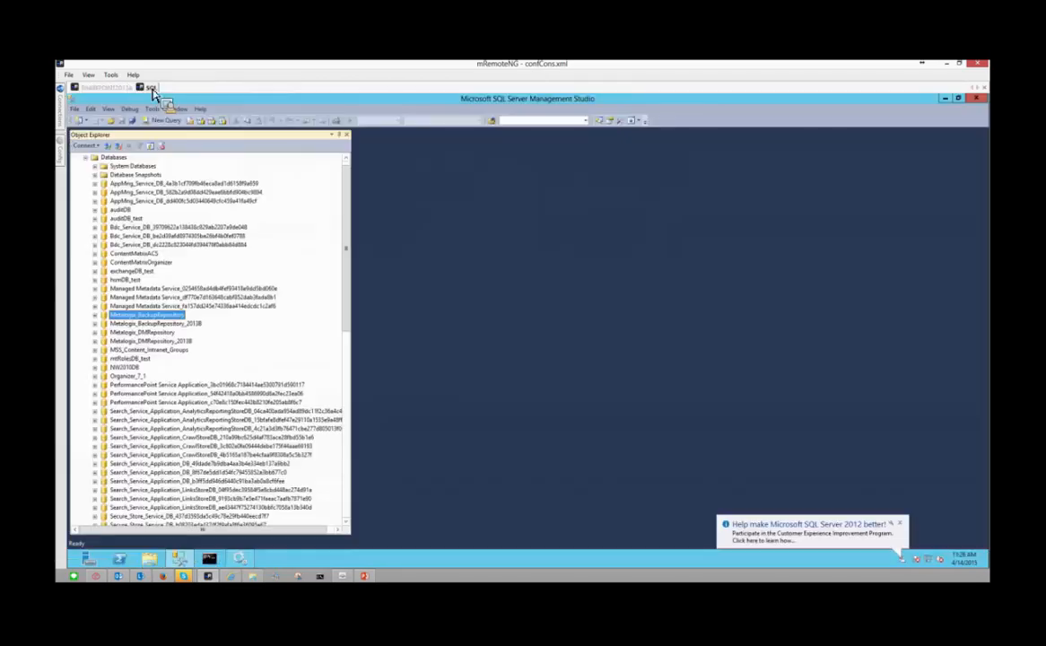
left_click(240, 559)
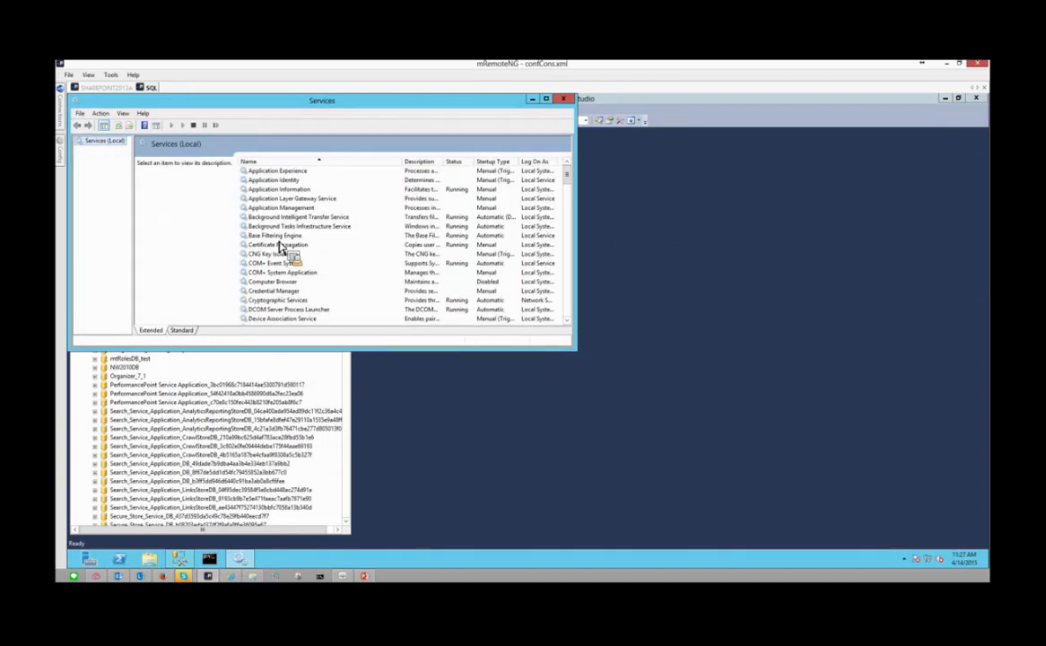
key("m")
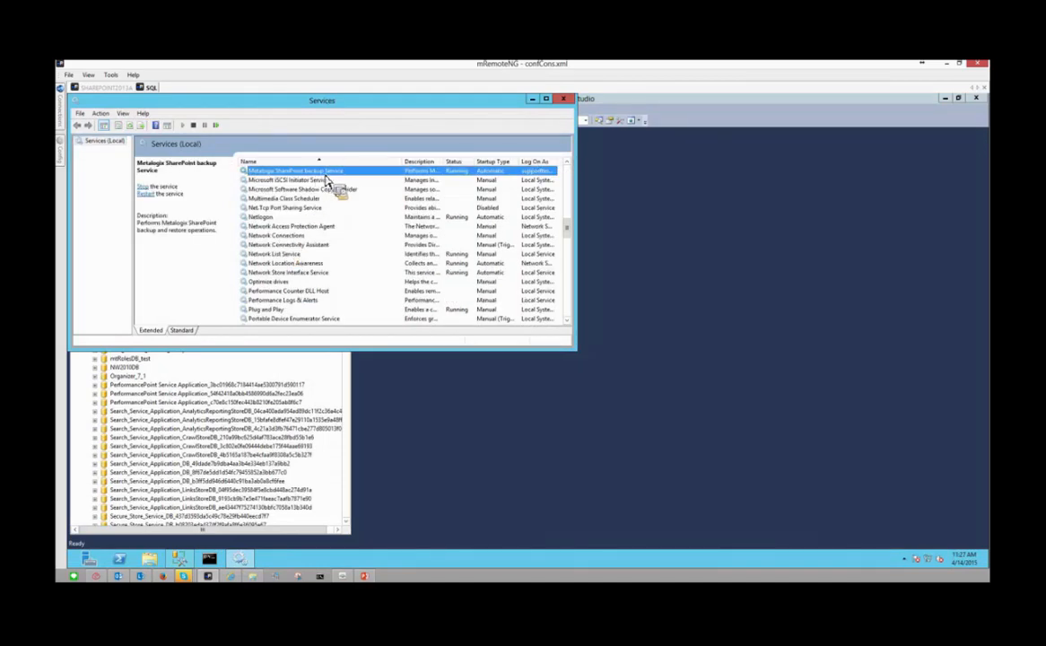
left_click(532, 101)
Return to the SHAREPOINT2013A session and launch SharePoint Central Administration
left_click(106, 90)
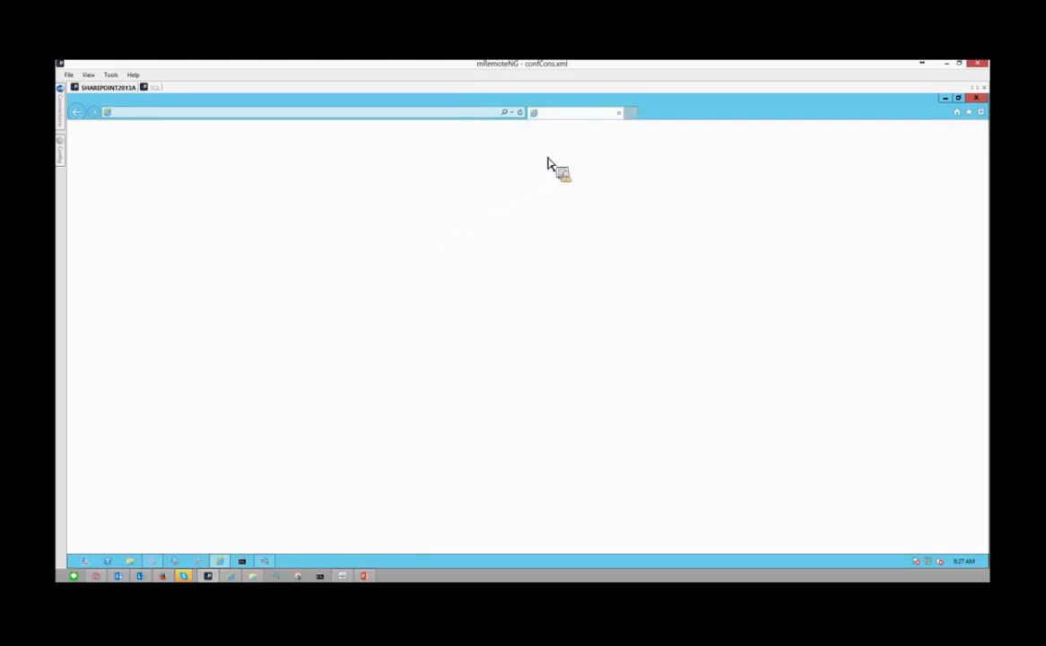
left_click(513, 114)
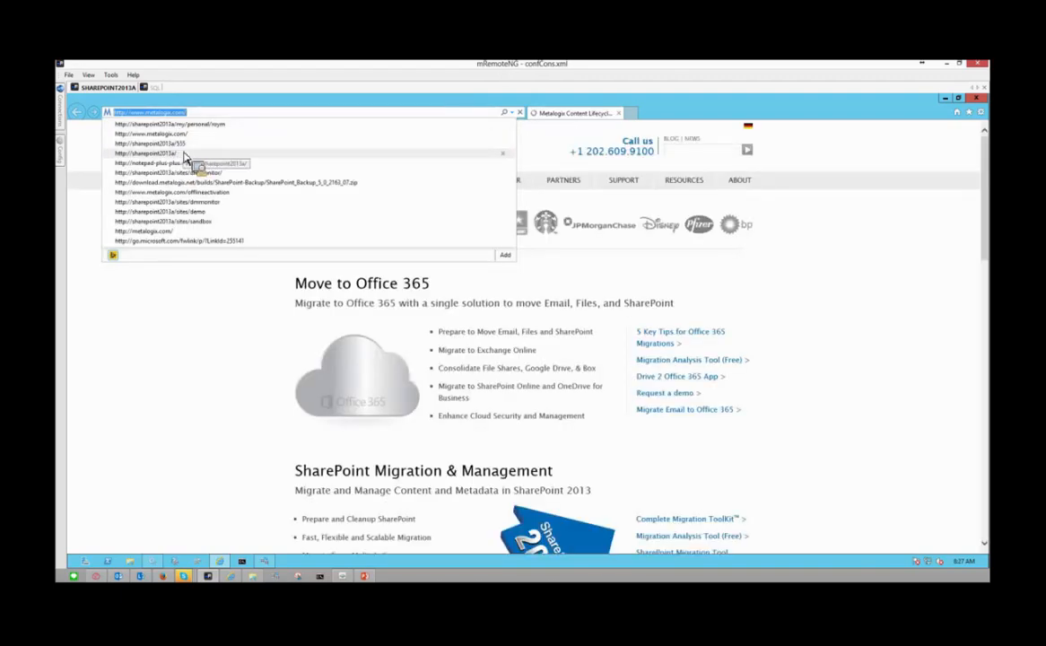
left_click(976, 98)
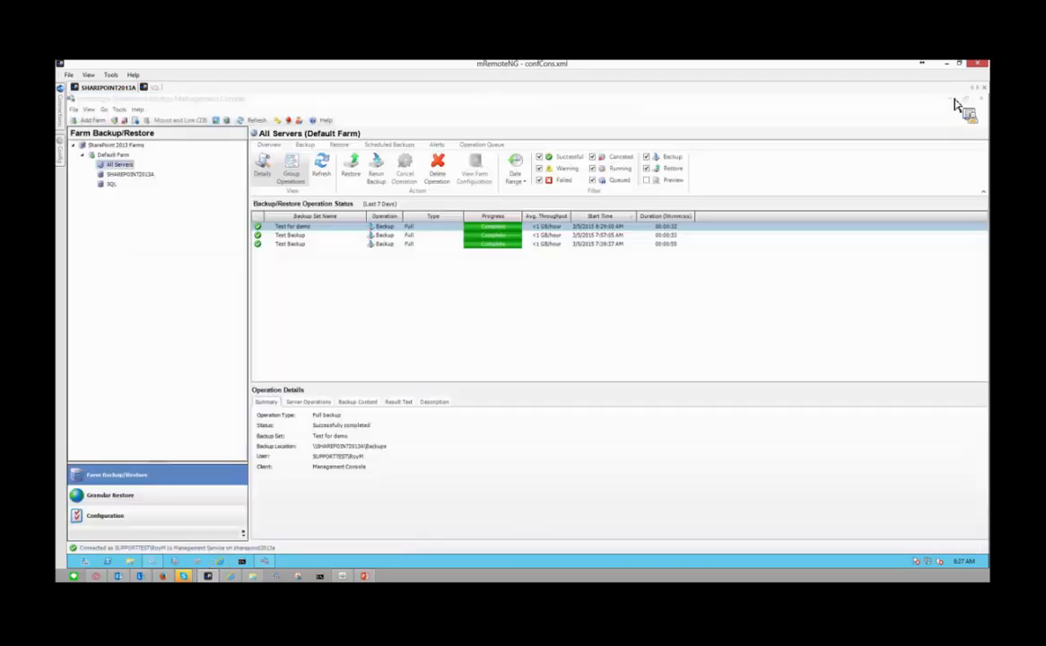
left_click(198, 563)
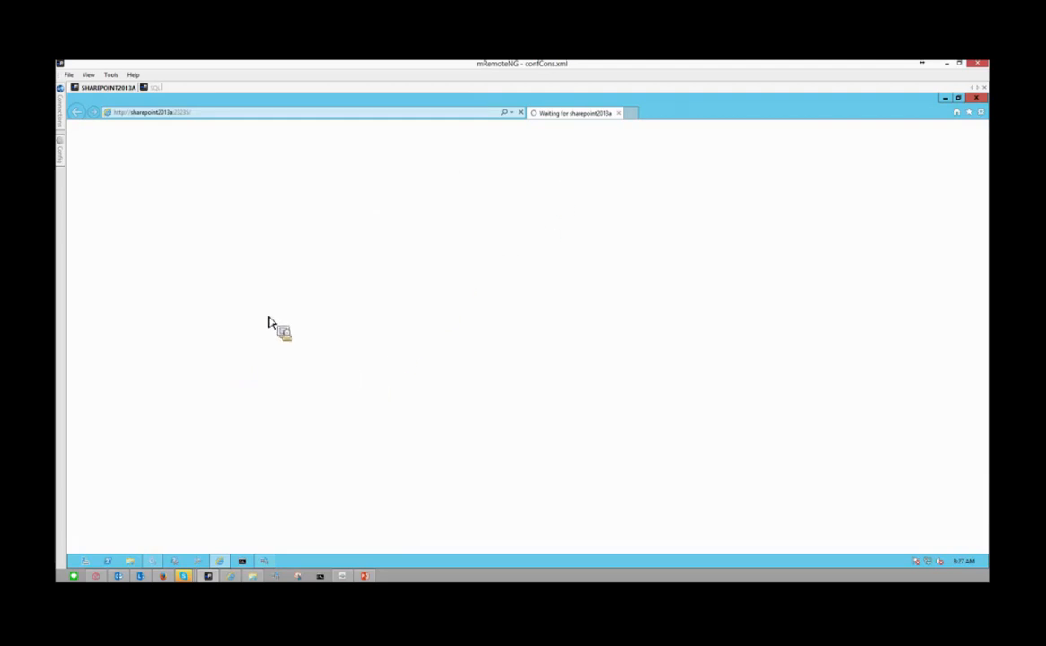
In the backup console's Management Service preferences, test the repository database connection and close the preferences without saving
left_click(258, 513)
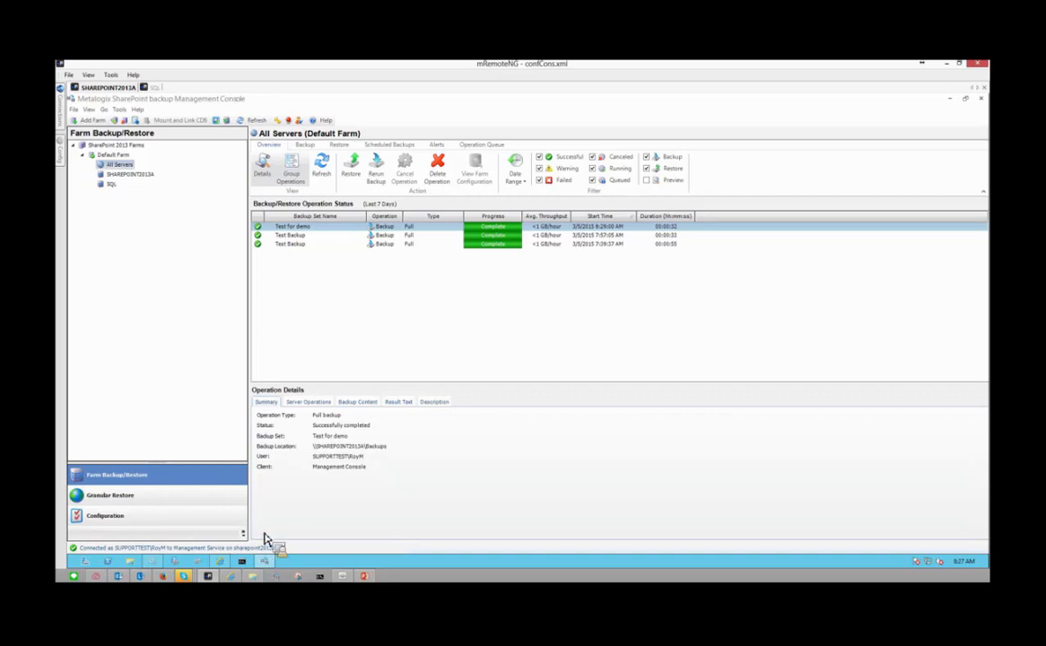
left_click(120, 108)
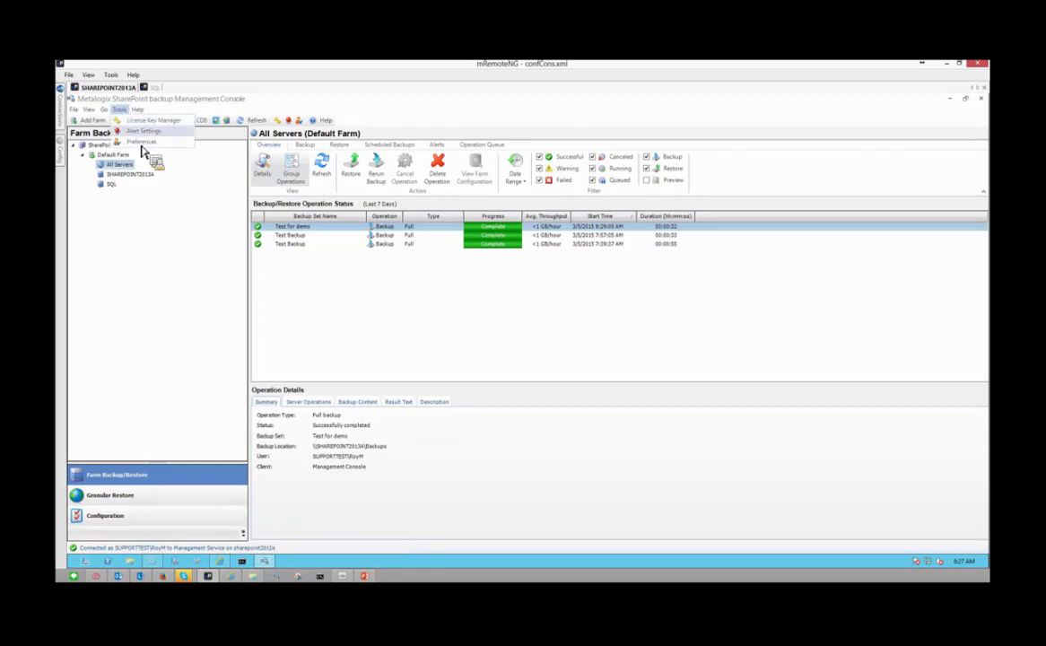
left_click(141, 141)
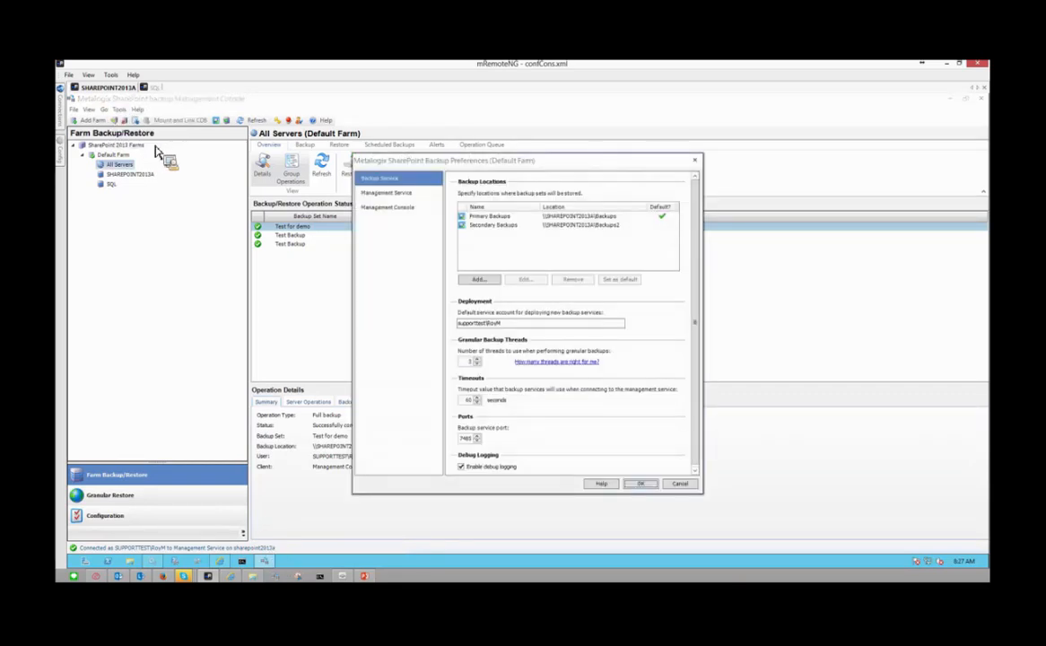
left_click(395, 193)
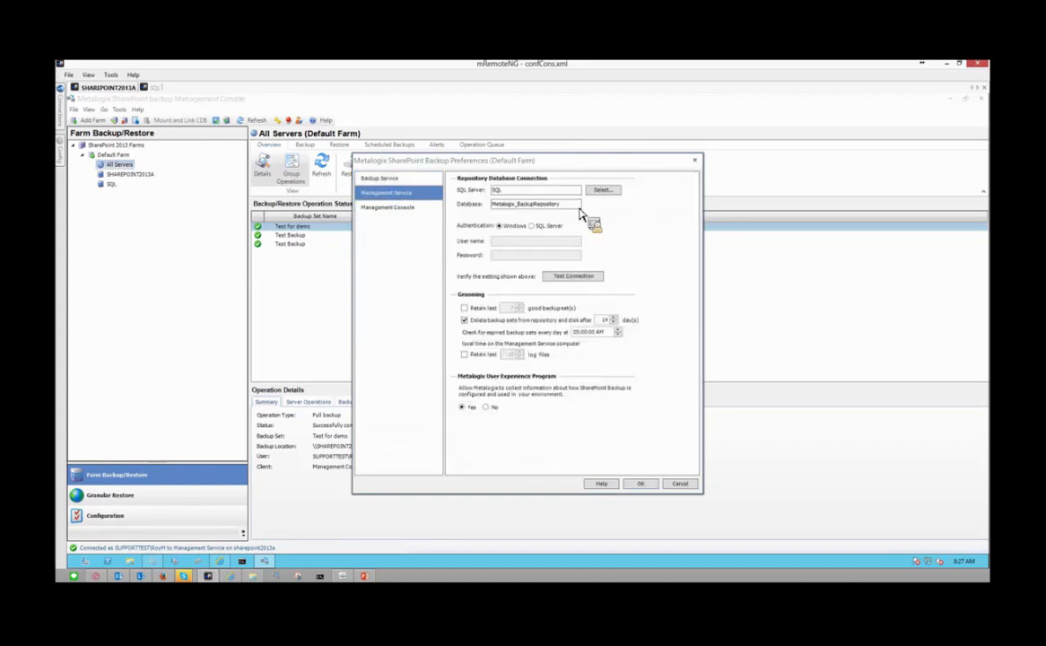
left_click(567, 278)
key("Return")
left_click(689, 484)
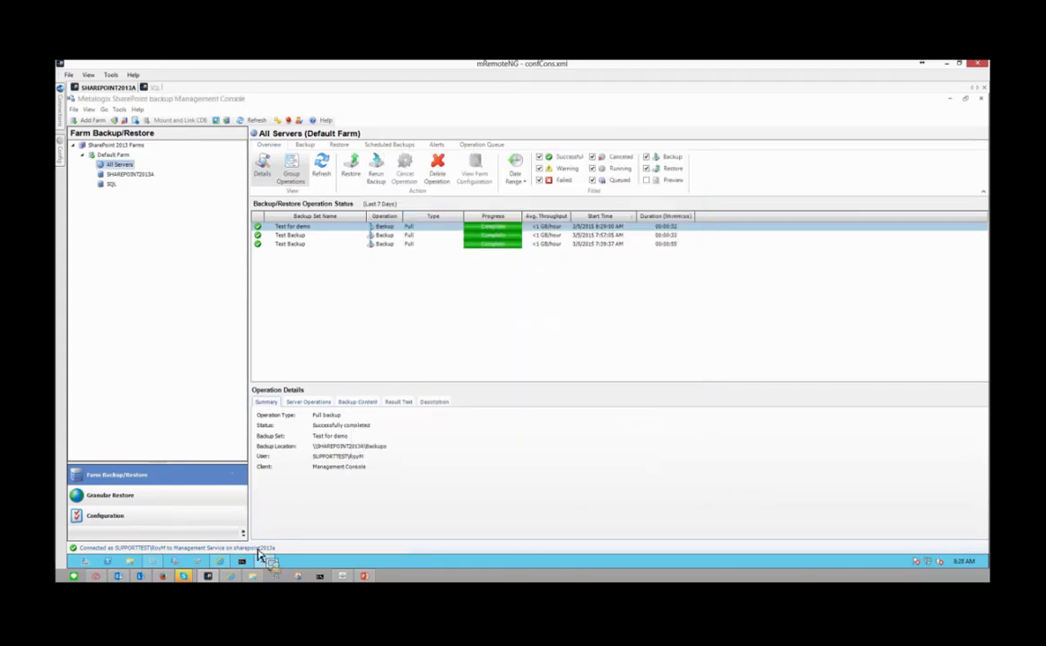
Switch to SharePoint Central Administration and review the servers in the farm, including PELEE.METALOGIXINTERNAL, SHAREPOINT2013A and SQL
left_click(185, 569)
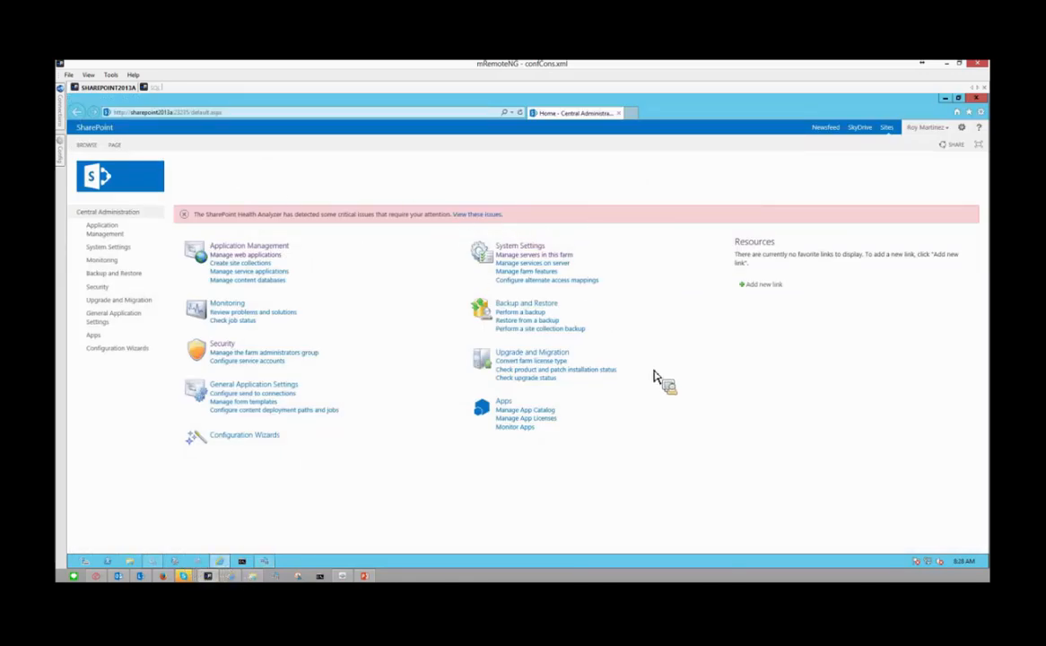
left_click(551, 257)
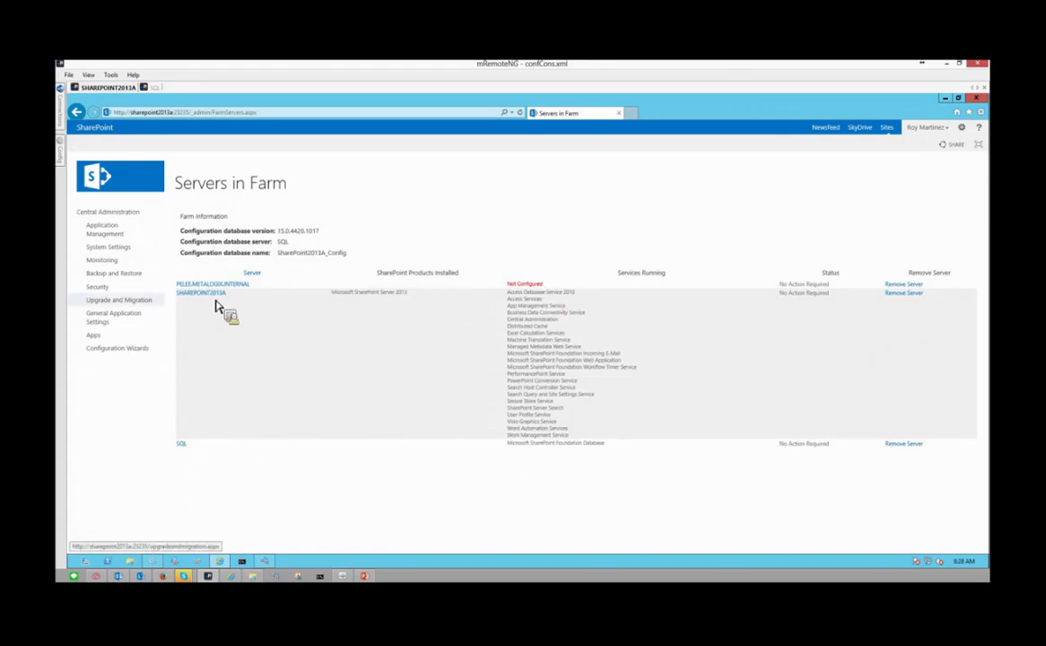
left_click_drag(261, 286, 193, 286)
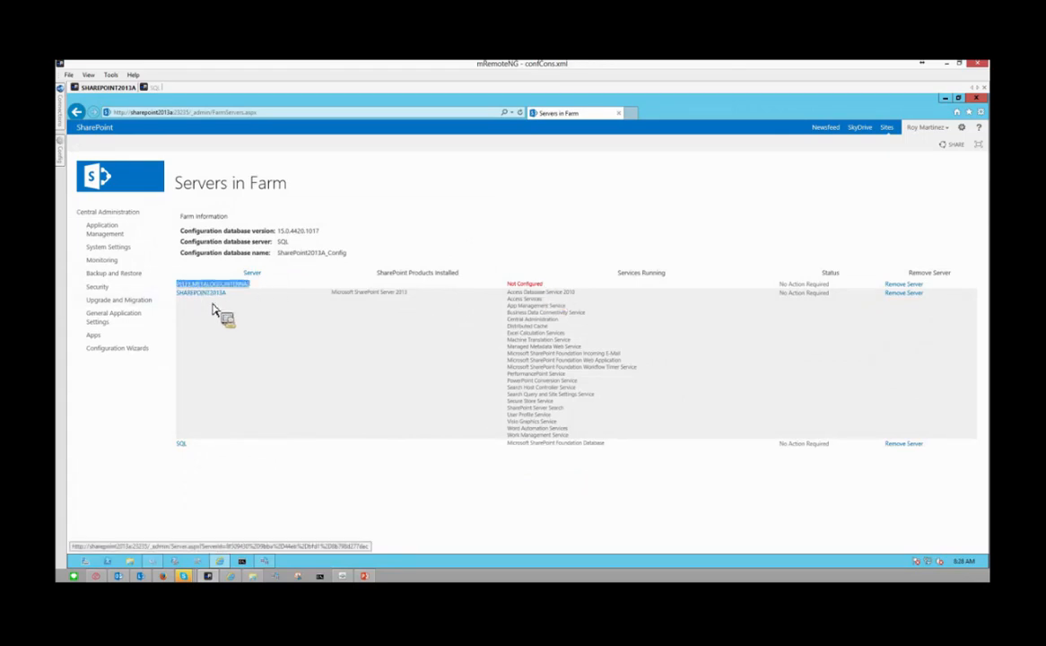
left_click(252, 320)
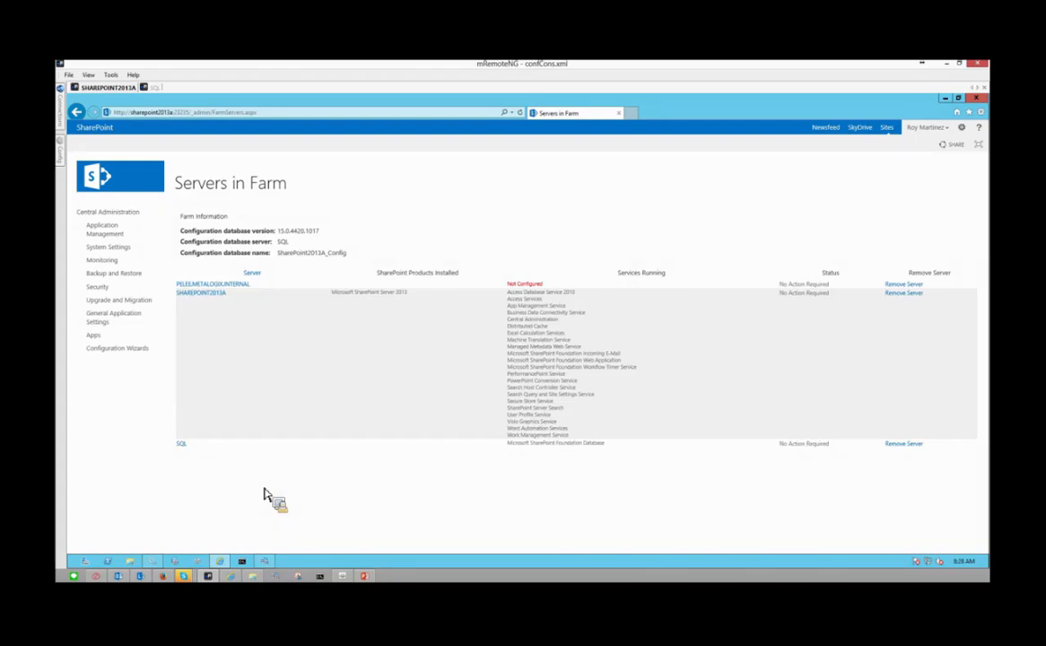
left_click(179, 444)
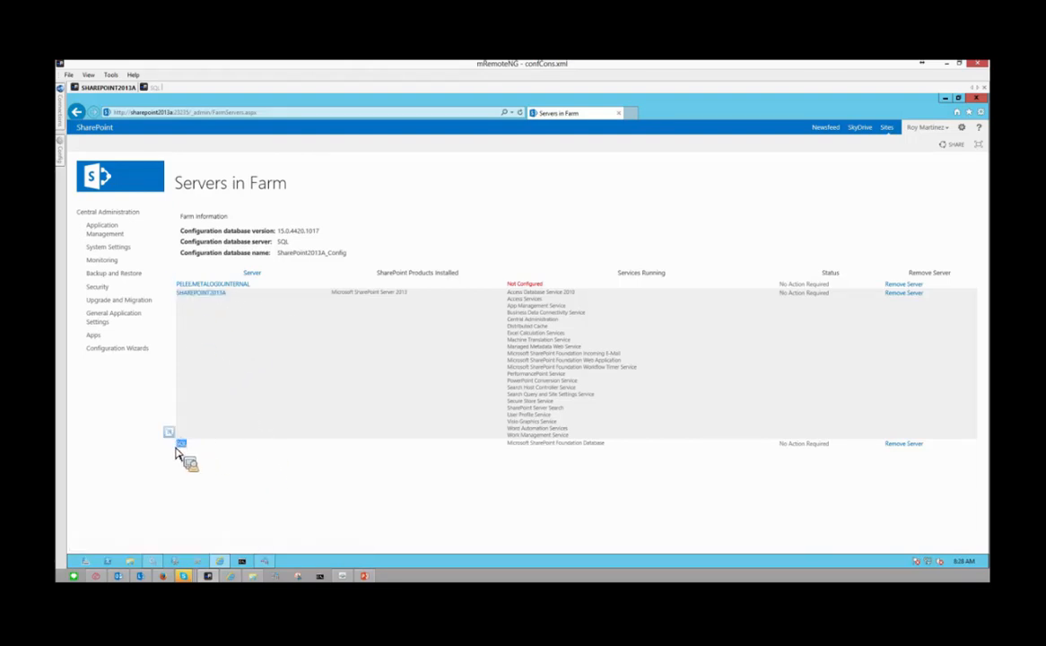
Glance at the SQL session, return to SHAREPOINT2013A, and open the preferences of the Metalogix SharePoint backup Management Console
left_click(152, 89)
left_click(131, 88)
left_click(945, 97)
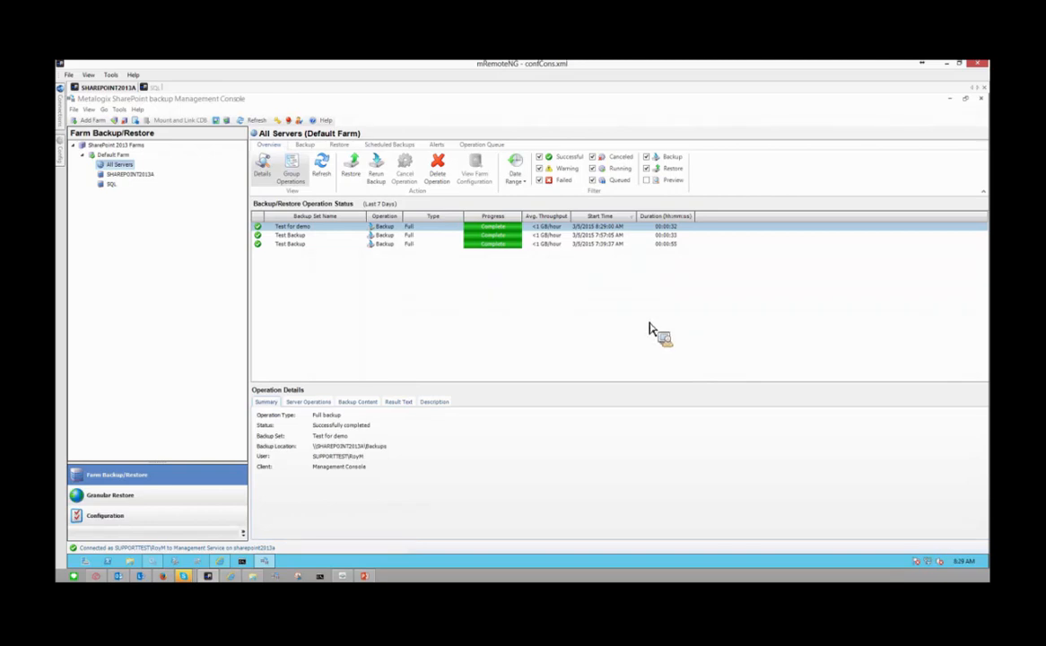
left_click(119, 109)
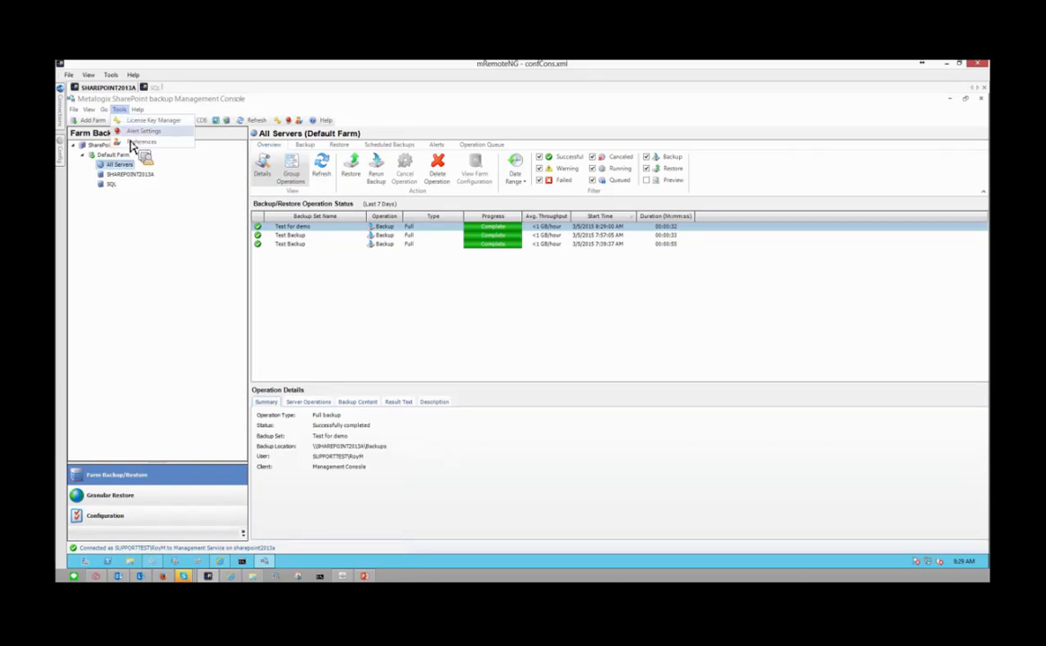
left_click(140, 142)
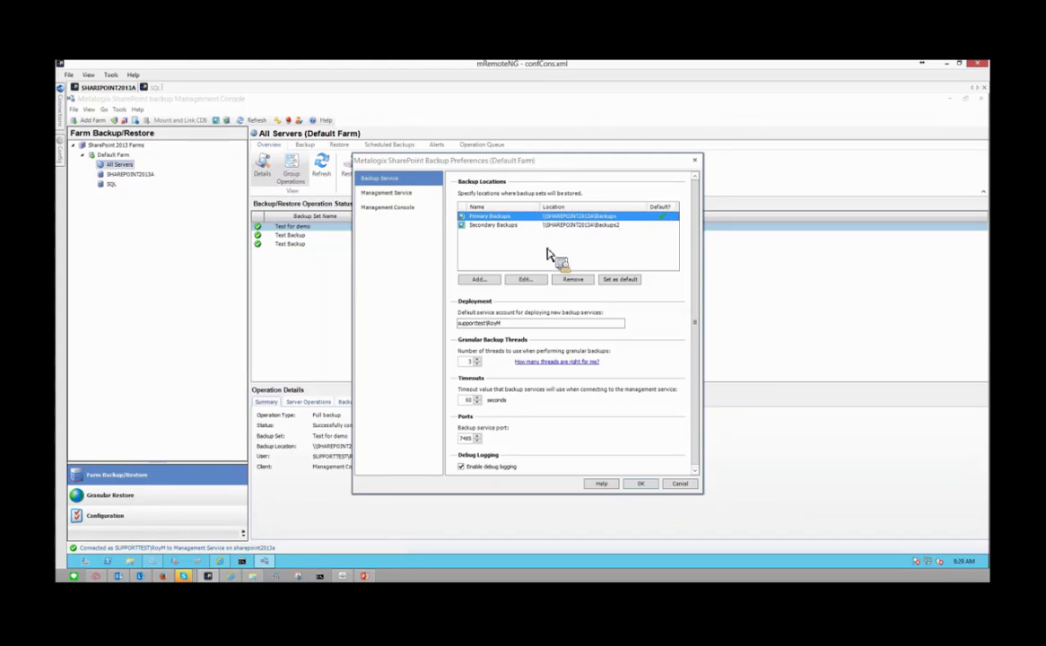
Look at the edit form of the Primary Backups location and the form for adding a backup set location, cancelling both
left_click(541, 277)
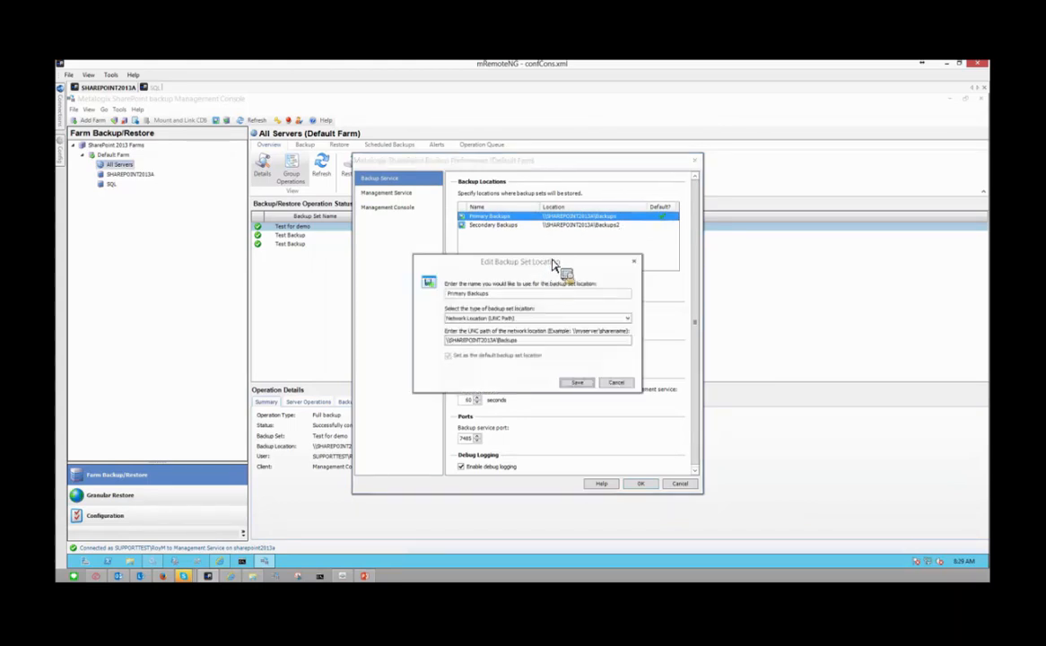
left_click(616, 384)
left_click(487, 280)
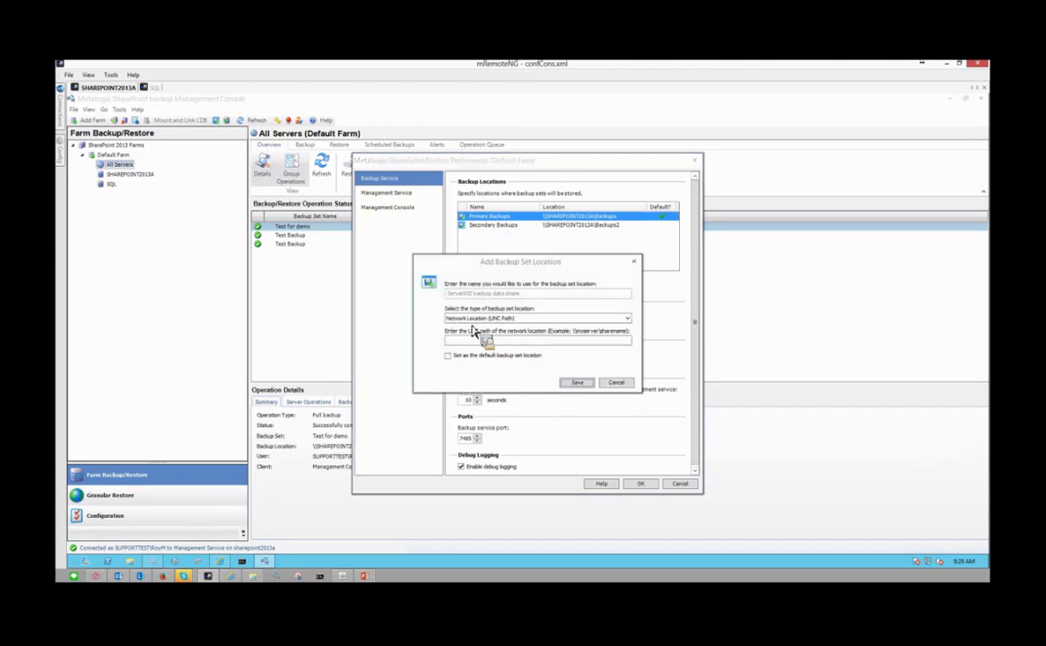
left_click(616, 383)
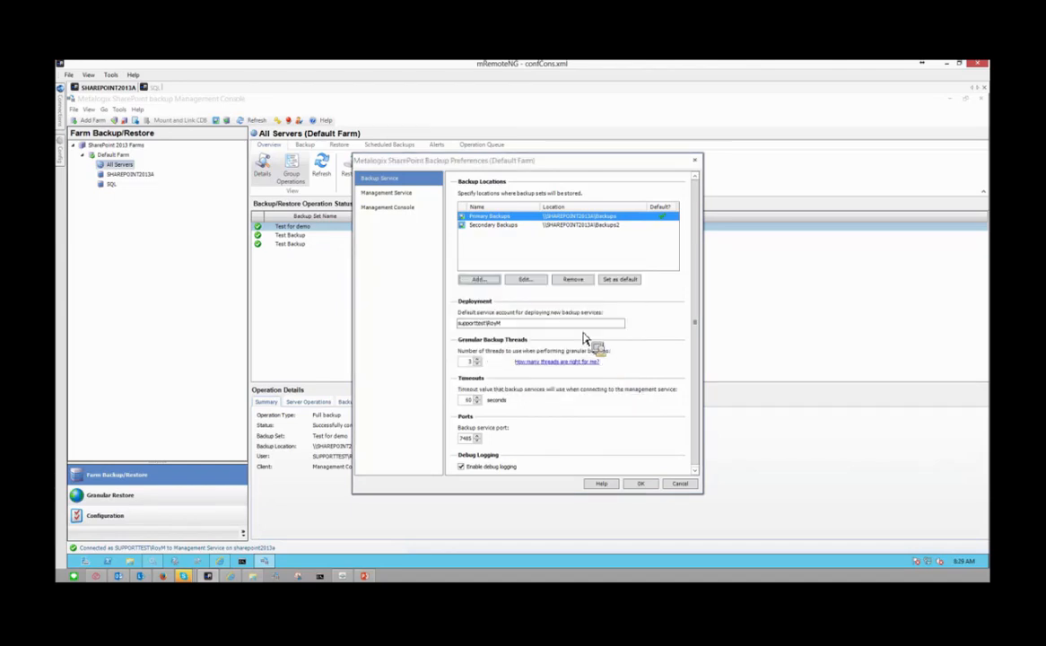
Reopen the Primary Backups location for editing and review its name, location type and UNC path
left_click(525, 278)
left_click_drag(486, 293, 508, 301)
left_click(513, 318)
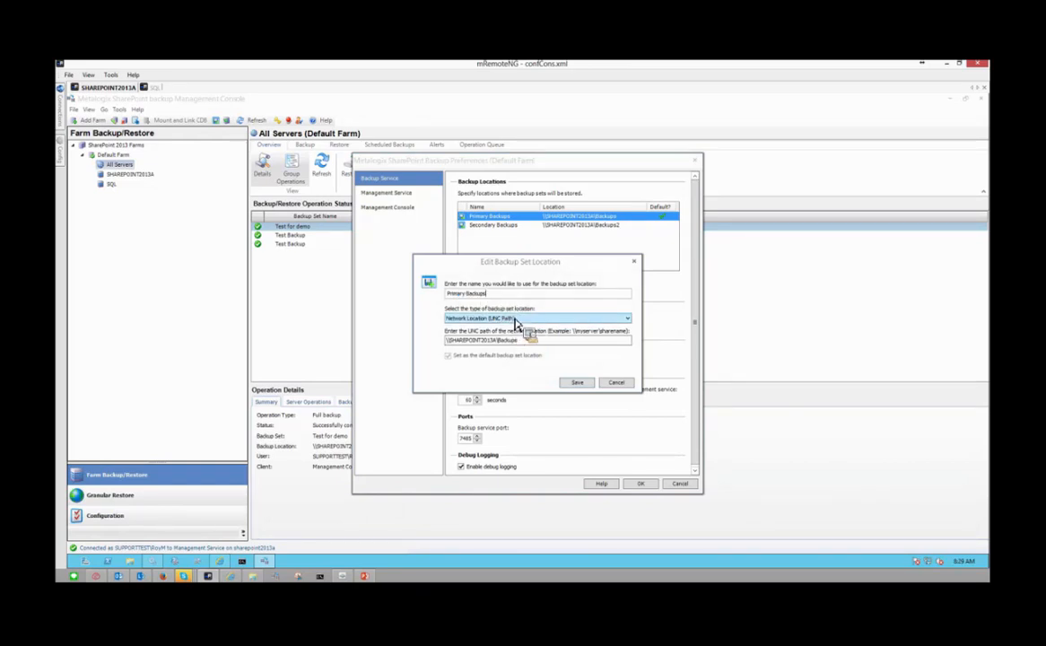
left_click_drag(519, 340, 441, 348)
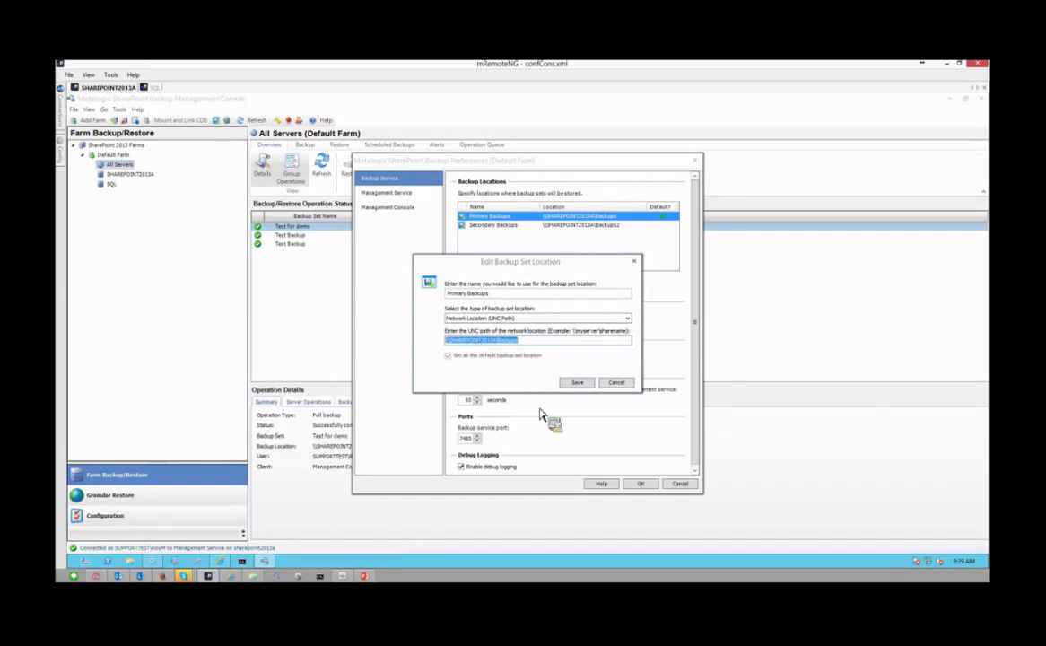
In File Explorer, open the properties of the Backups folder on Local Disk (C:) and view its sharing settings
left_click(130, 560)
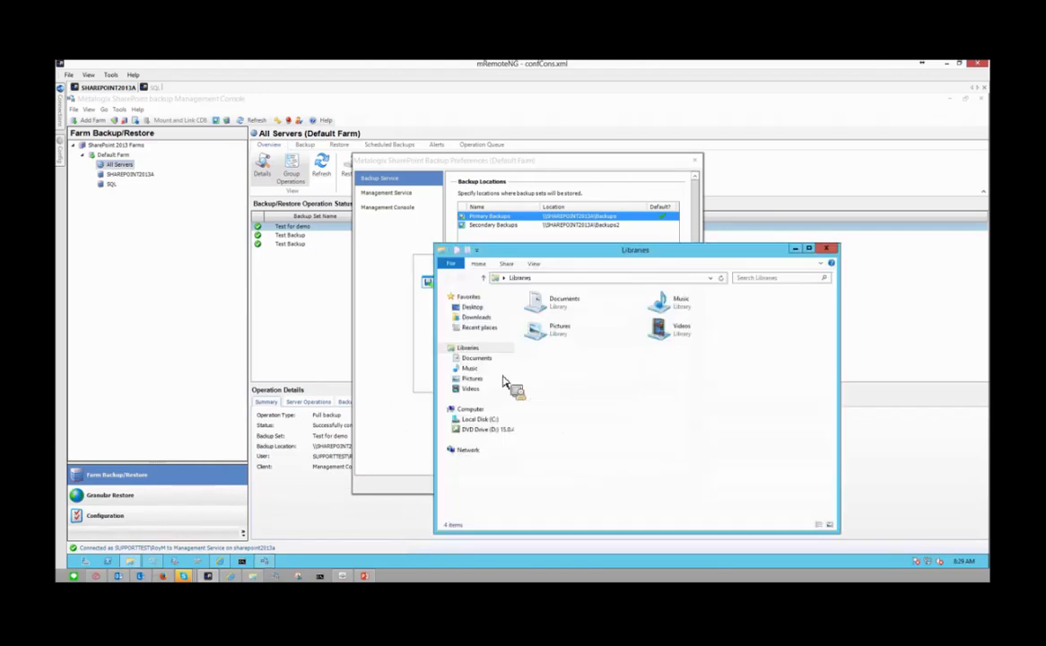
left_click(479, 419)
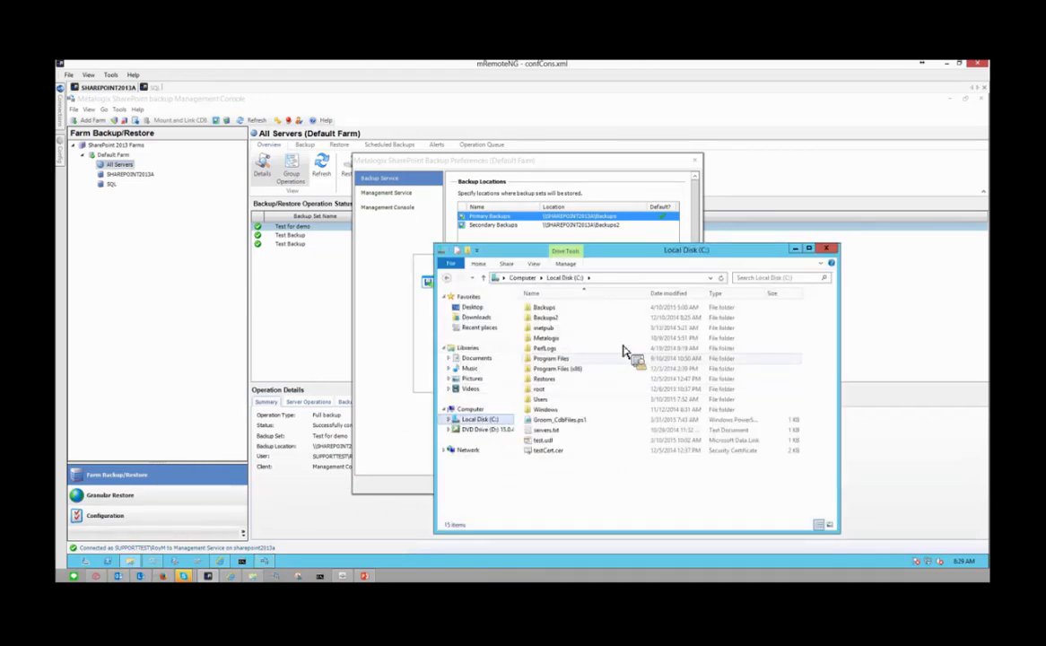
right_click(557, 308)
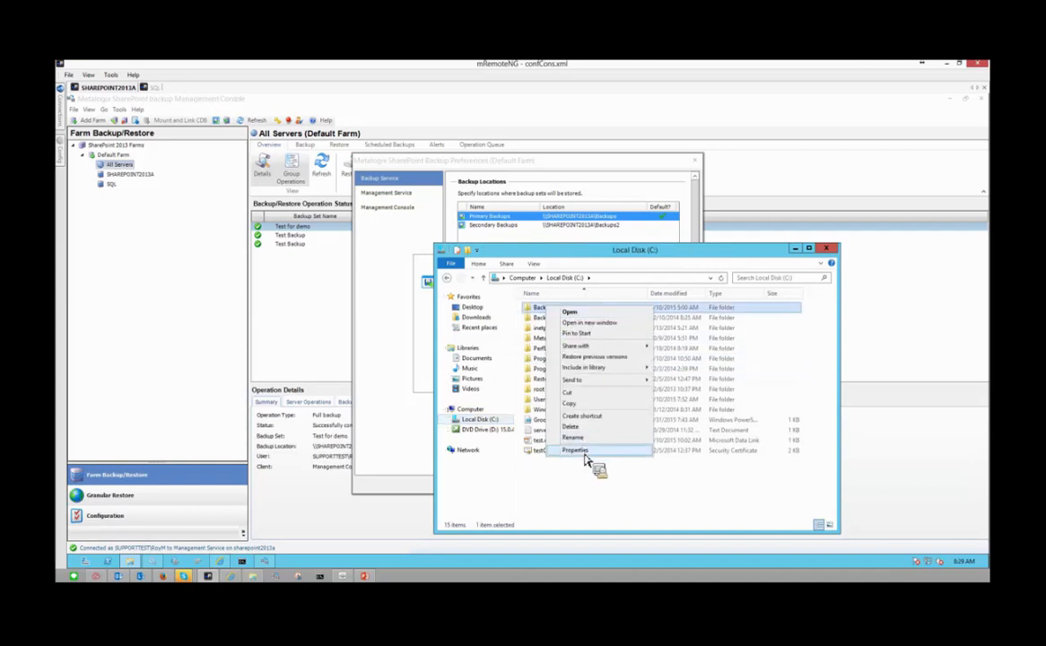
left_click(584, 450)
left_click(589, 330)
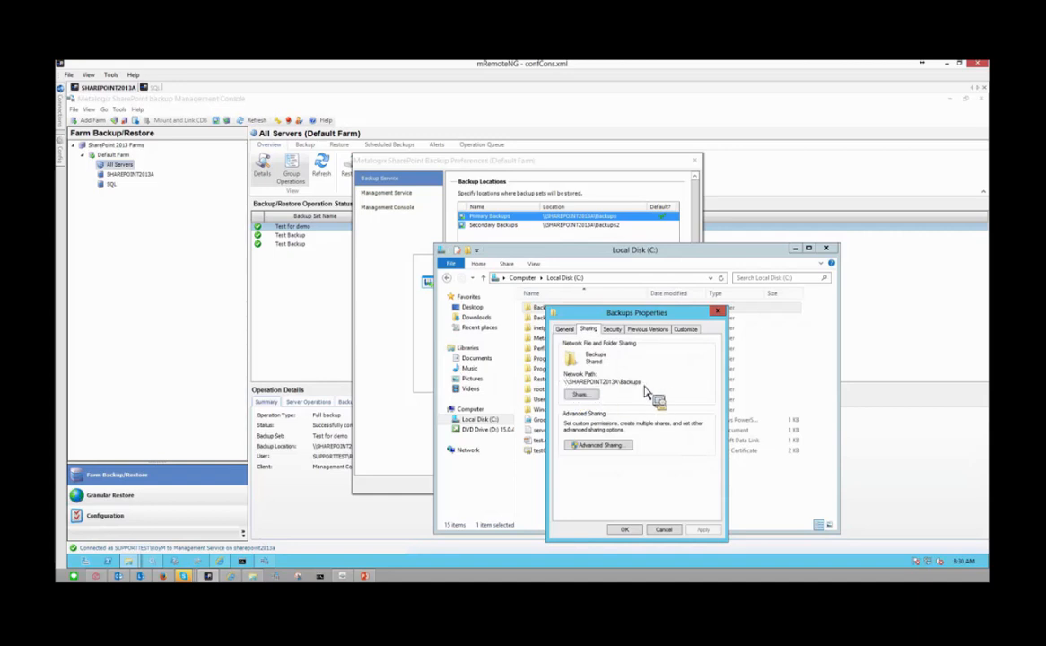
Return to the Primary Backups location form, highlight its UNC path for comparison with the share, and cancel the form
left_click(485, 175)
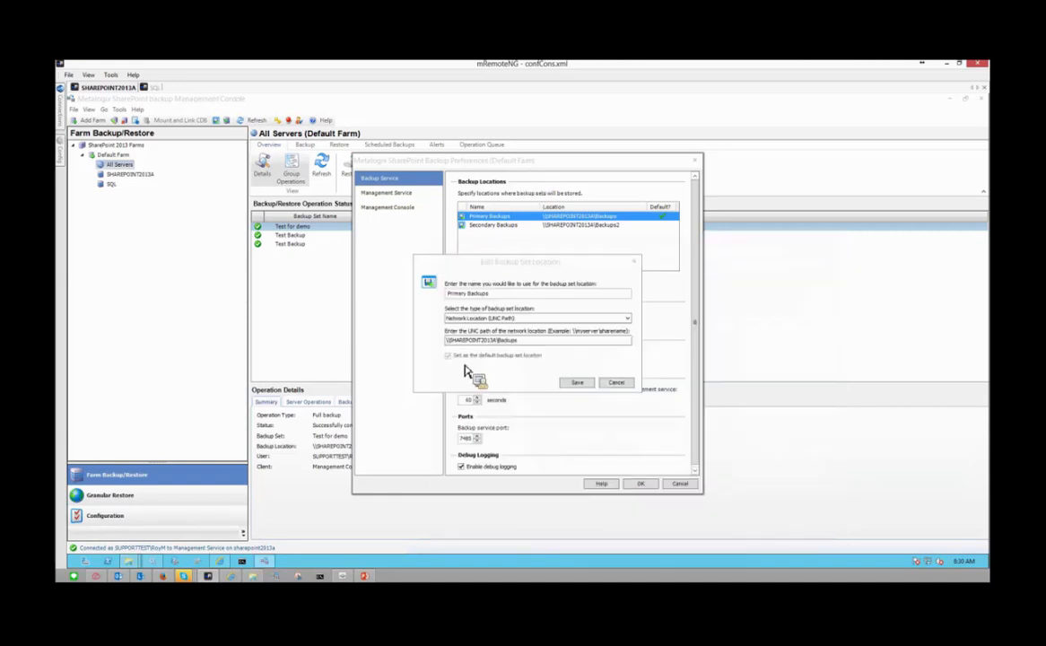
left_click(526, 344)
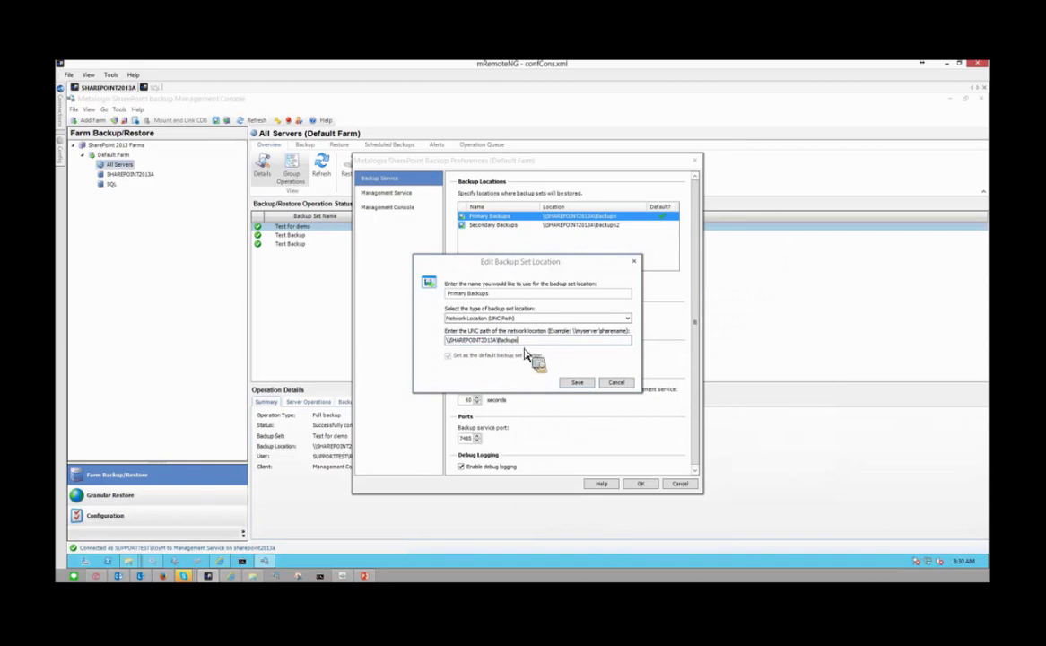
left_click_drag(522, 341, 433, 344)
left_click(540, 343)
left_click_drag(524, 342, 441, 348)
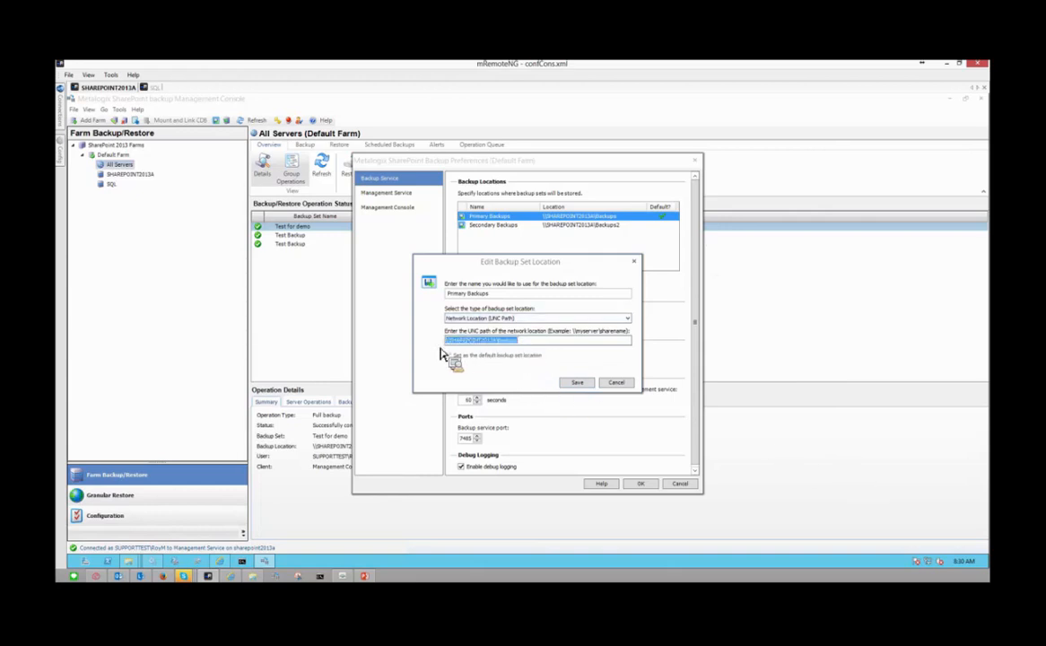
left_click(617, 383)
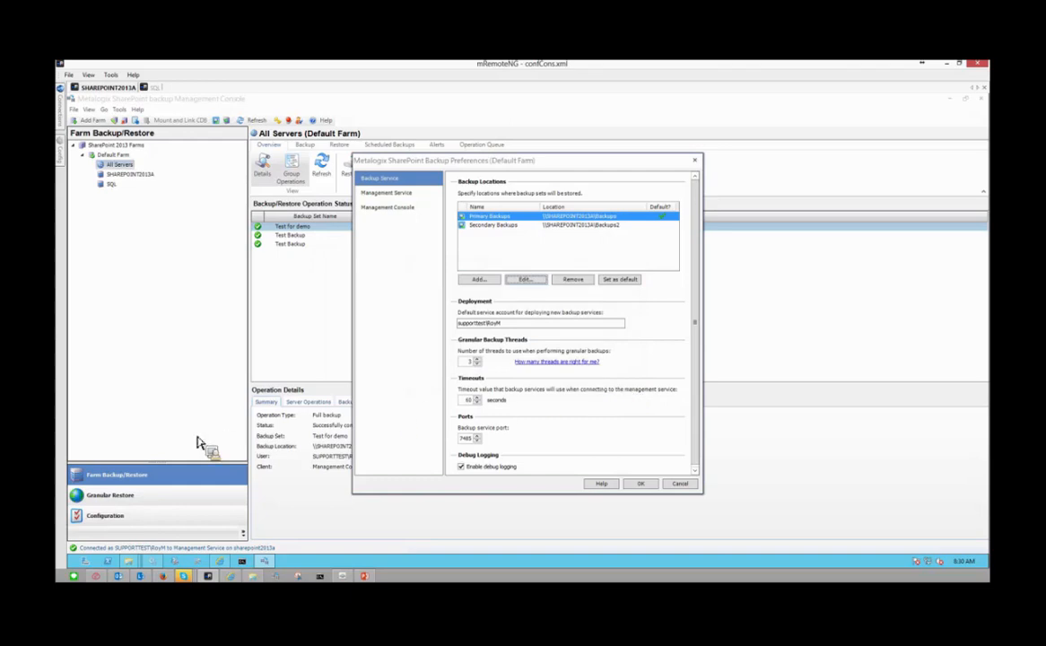
Review which people the Backups folder is shared with, cancel the file sharing dialog and close the folder's properties
left_click(134, 565)
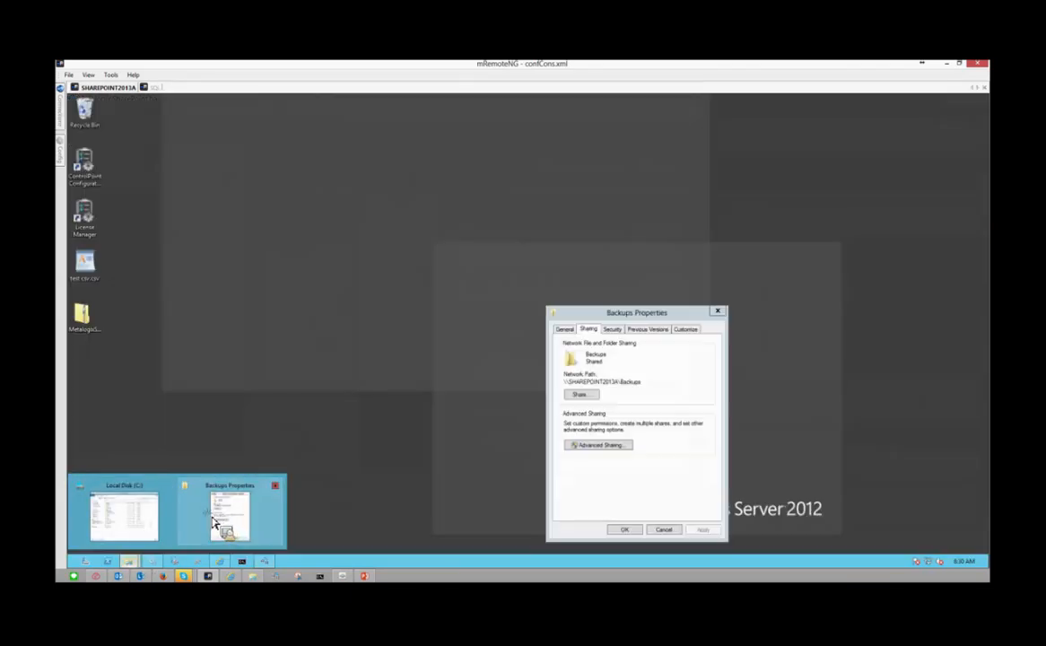
left_click(227, 528)
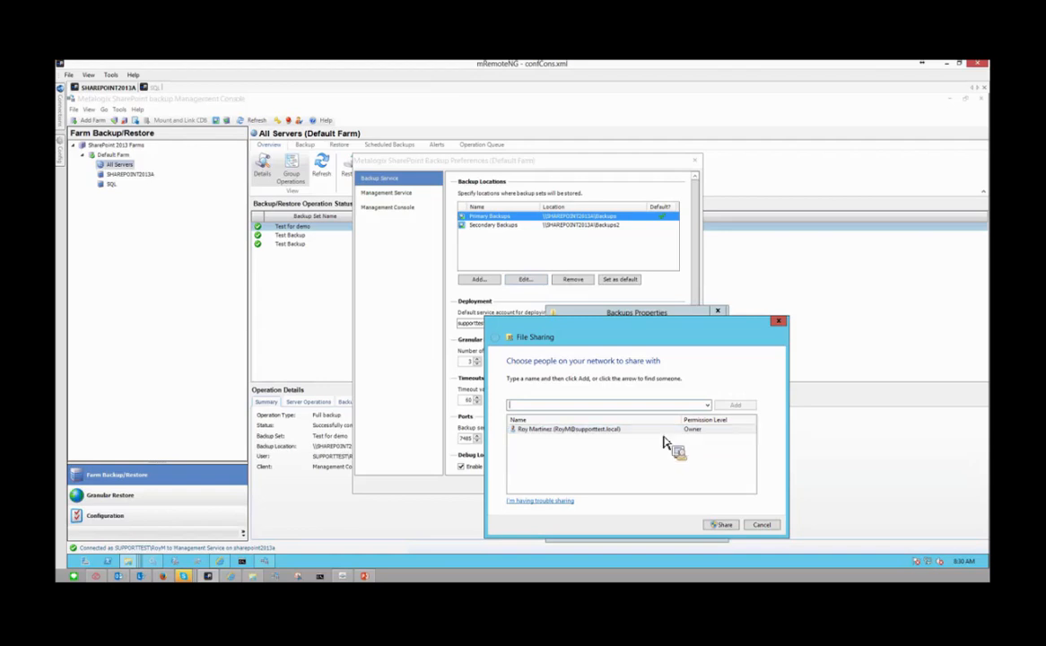
left_click(759, 524)
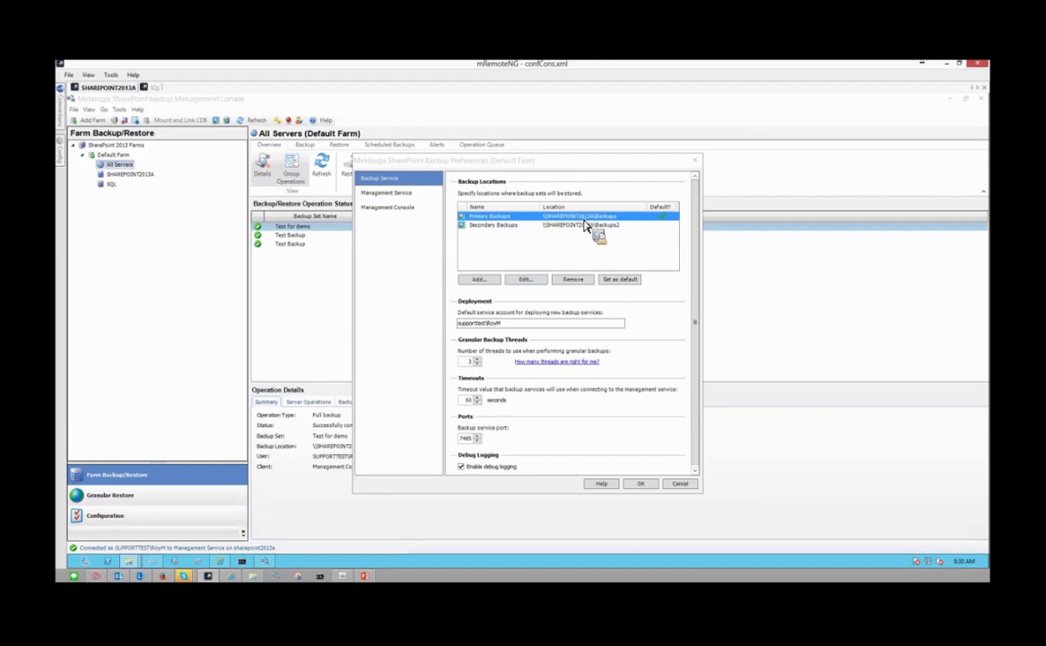
mouse_move(128, 561)
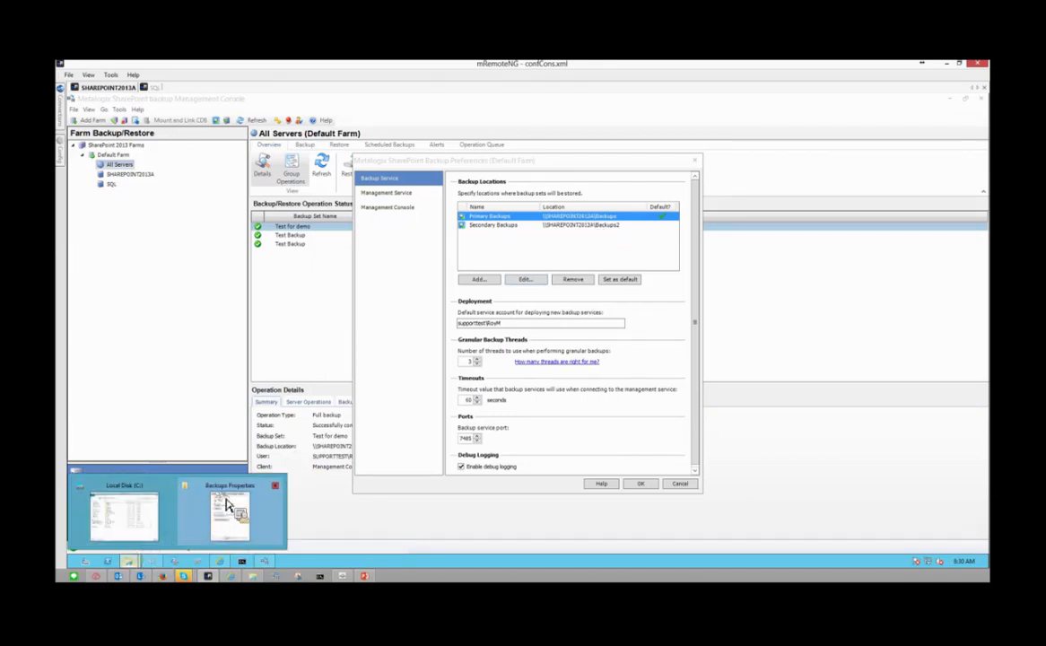
left_click(227, 505)
left_click(307, 485)
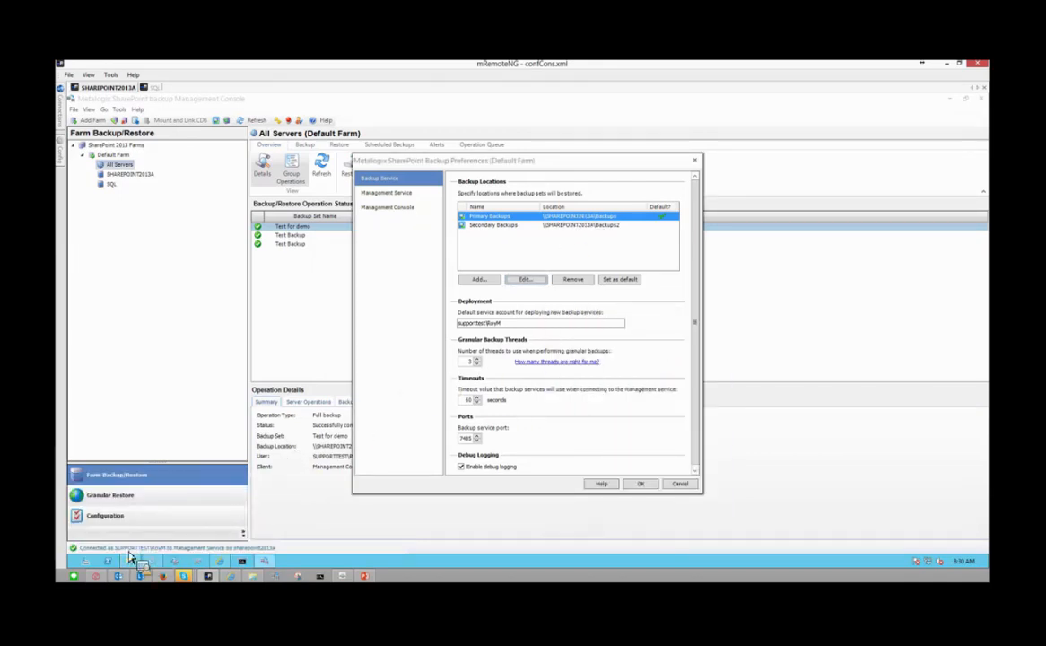
View the contents of the C:\Backups folder, return to the backup console and accept its preferences
left_click(129, 561)
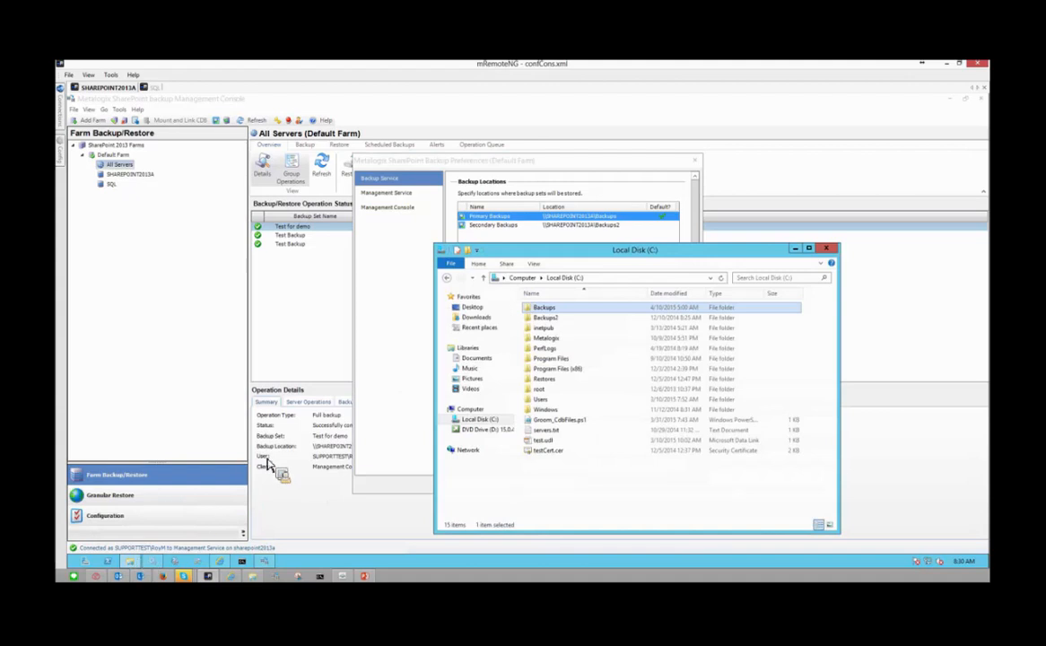
double_click(576, 309)
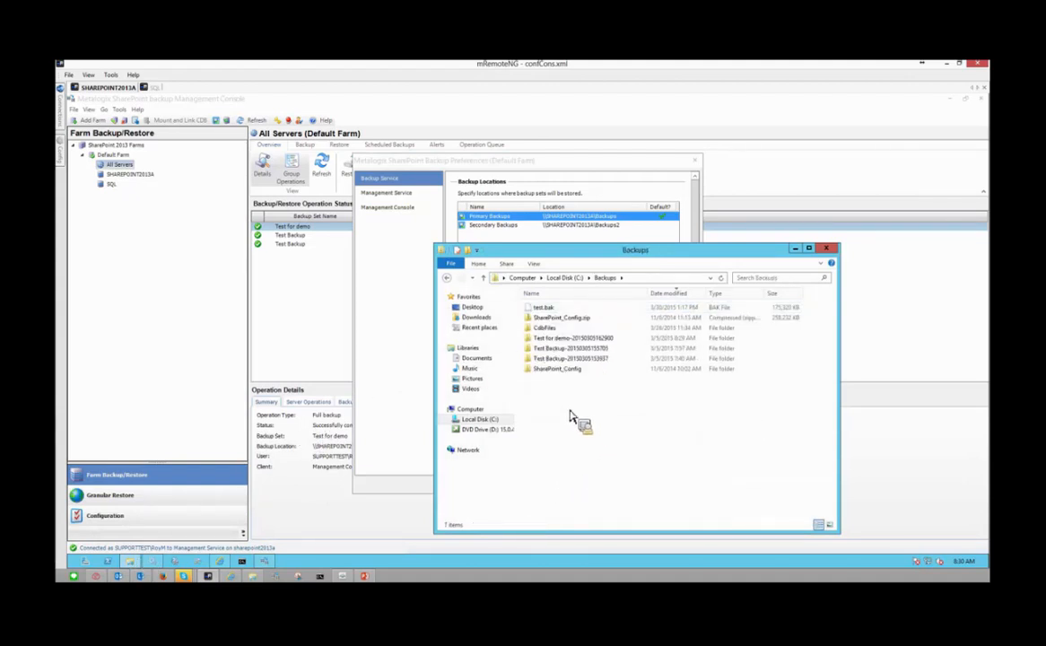
left_click(265, 216)
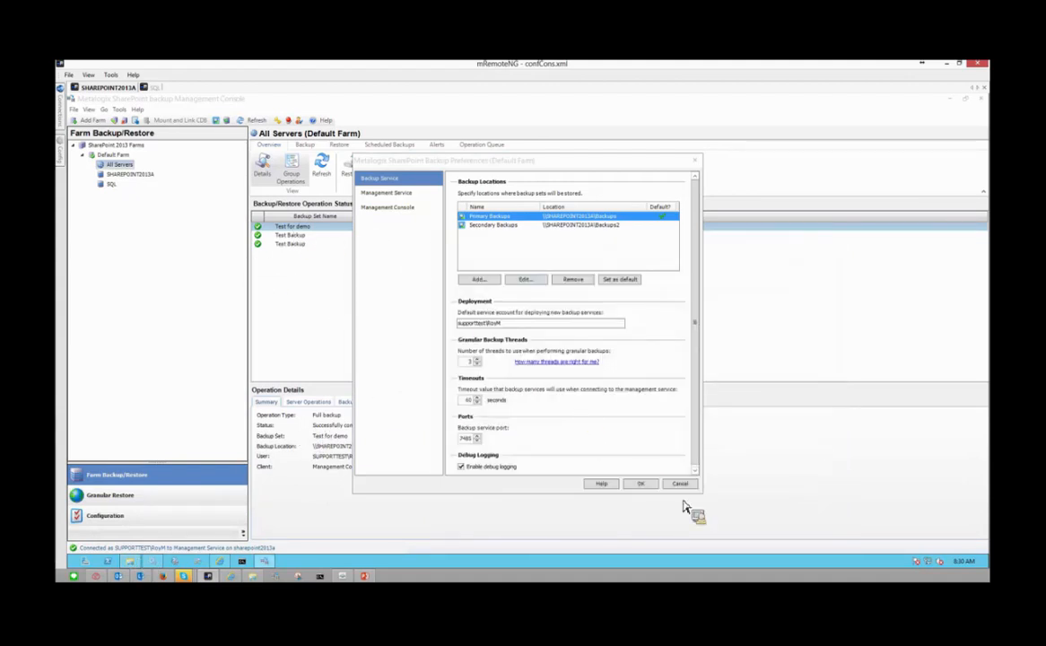
left_click(640, 484)
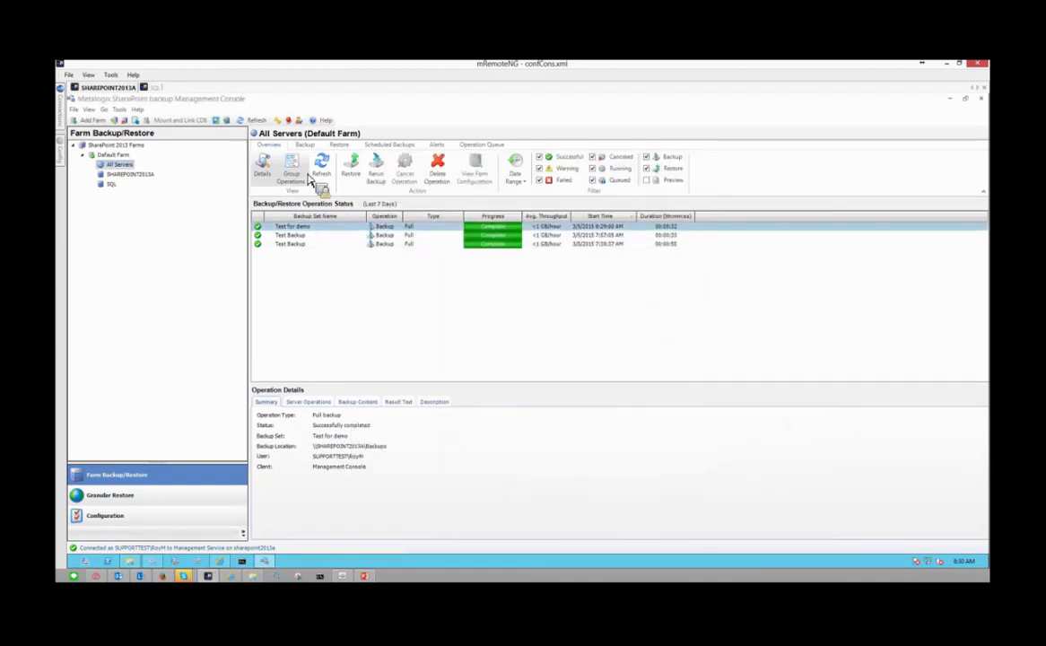
Examine the Test for demo operation's backup content, expanding ContentDatabases to WSS_Content, and check the Test Backup operation below it
left_click(357, 403)
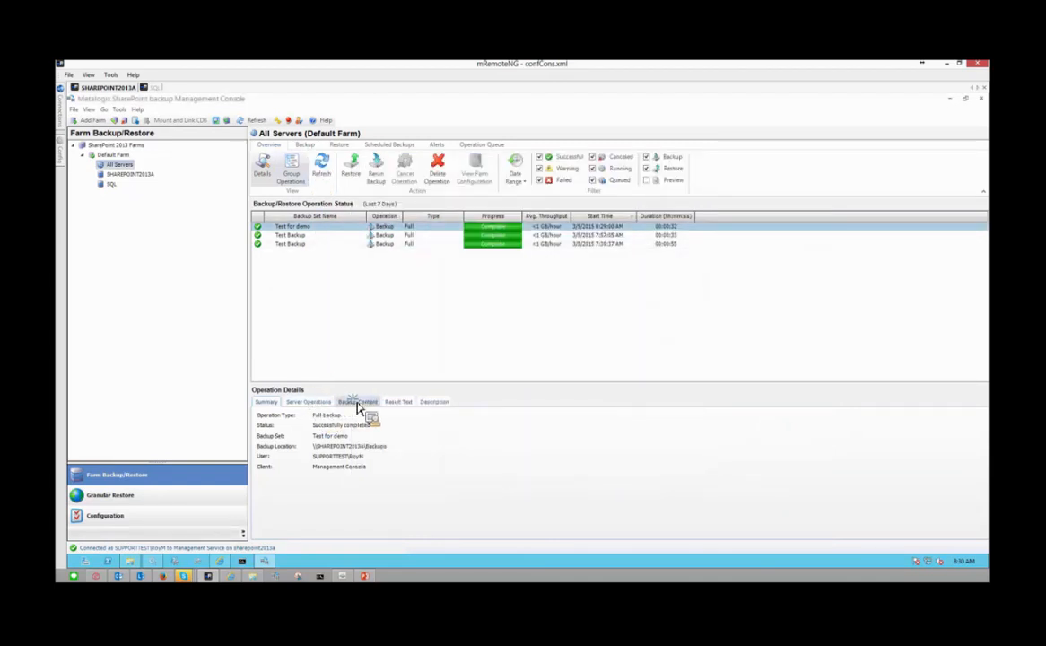
left_click(269, 422)
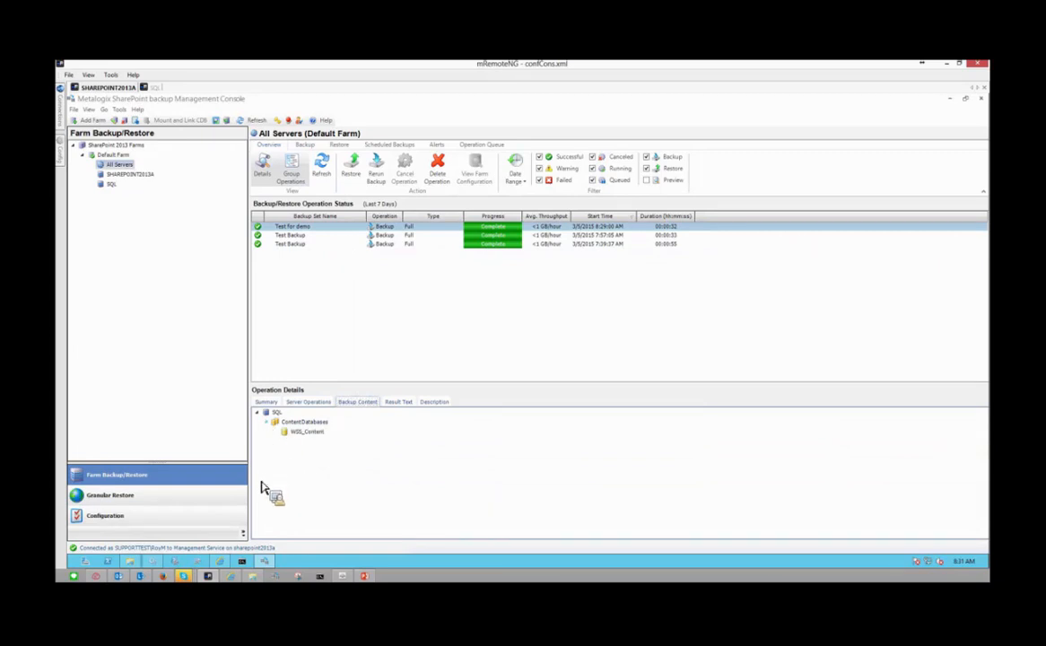
left_click(304, 434)
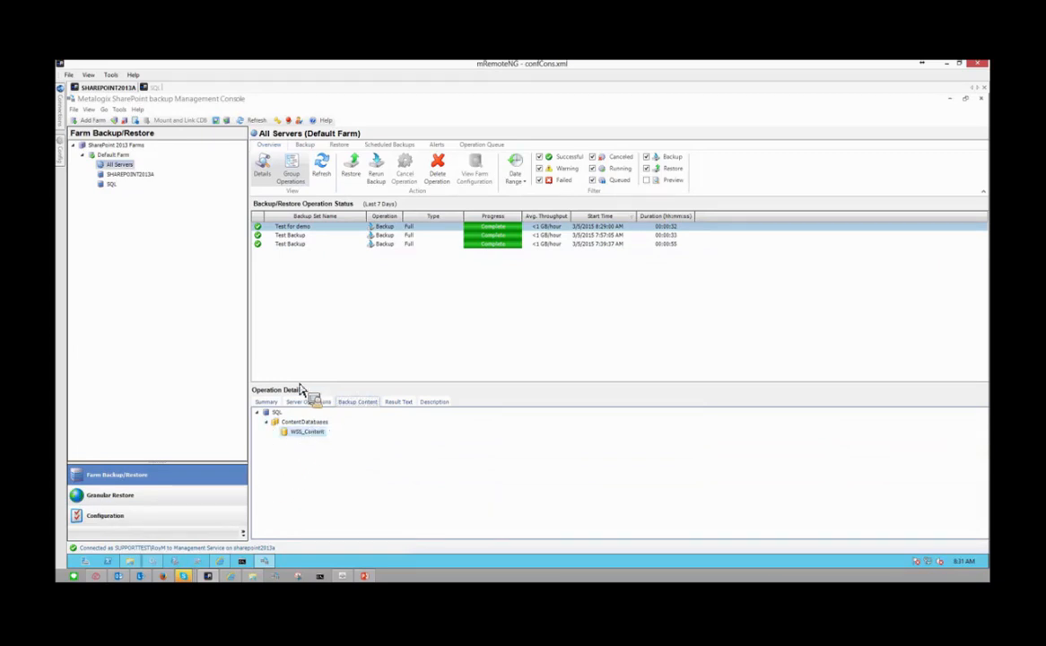
left_click(312, 235)
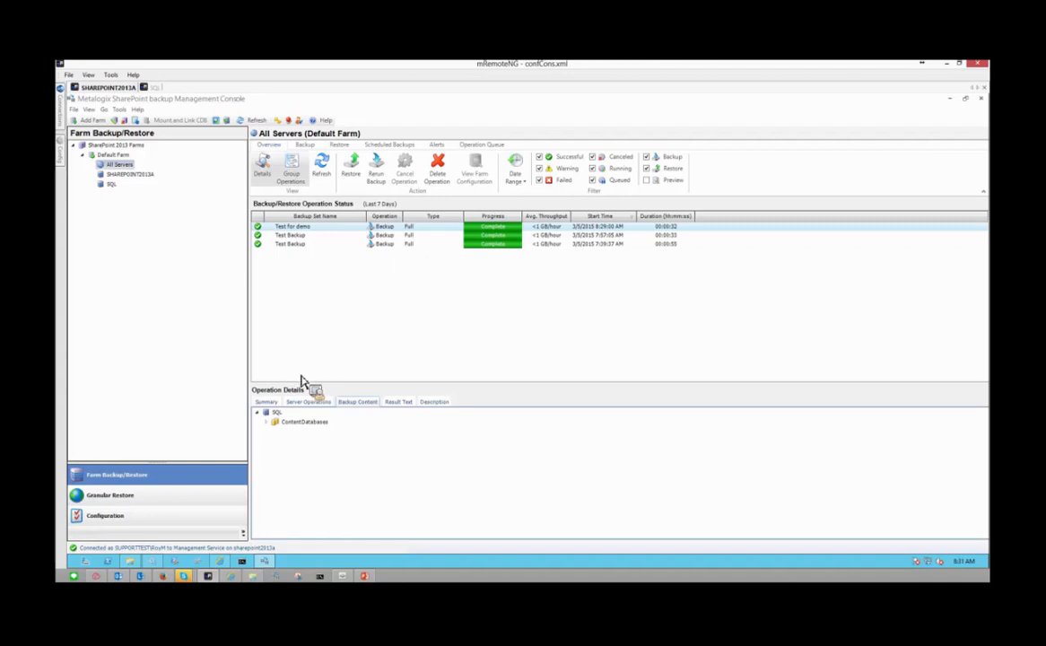
left_click(183, 575)
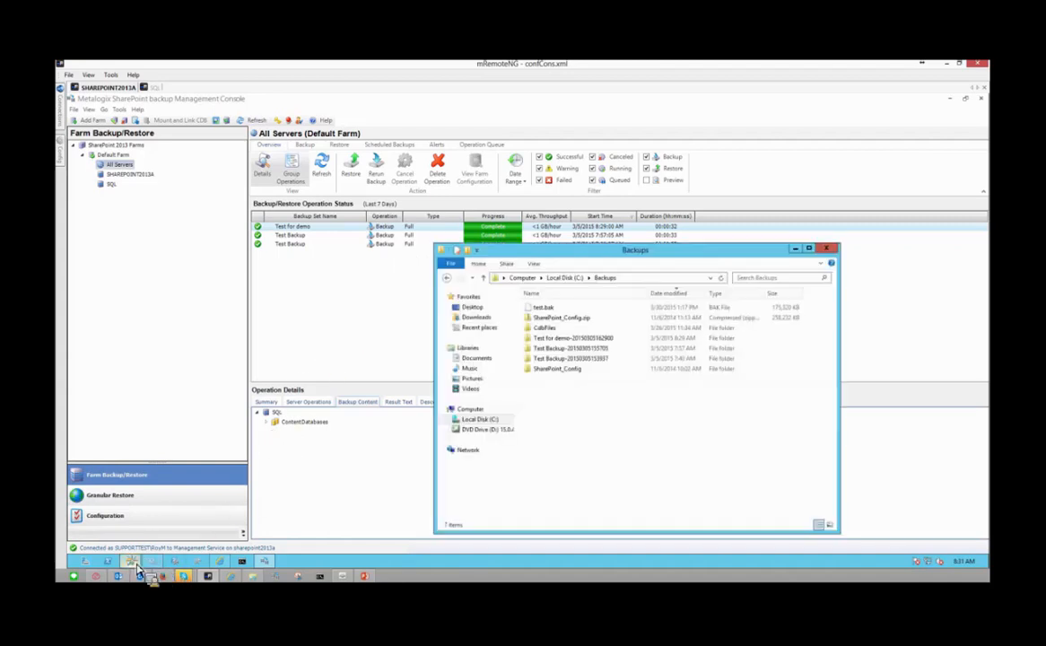
double_click(573, 337)
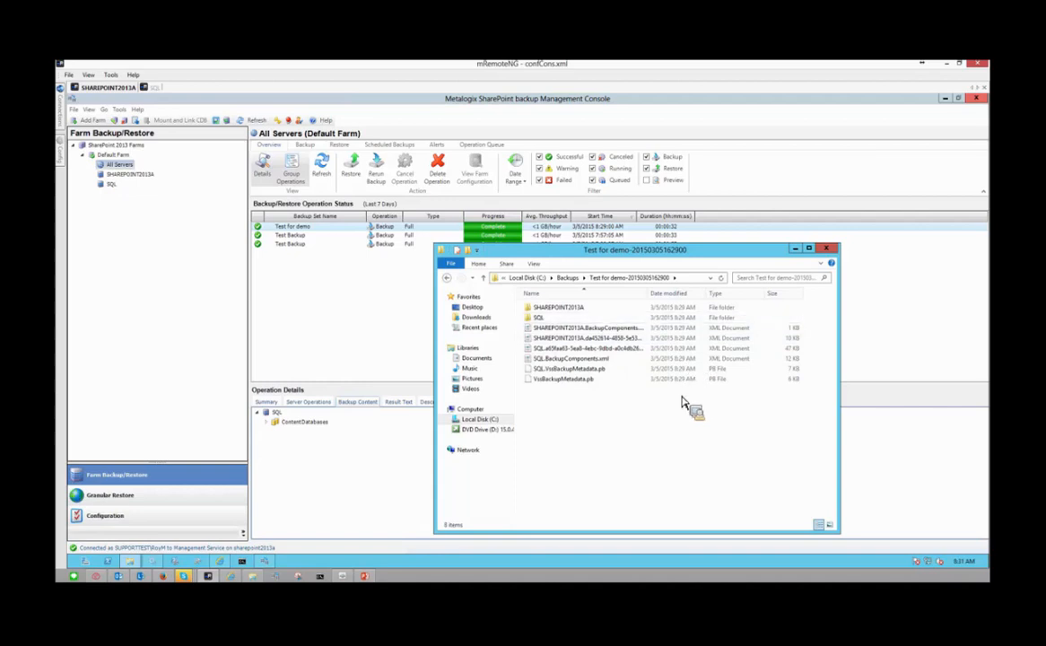
double_click(558, 307)
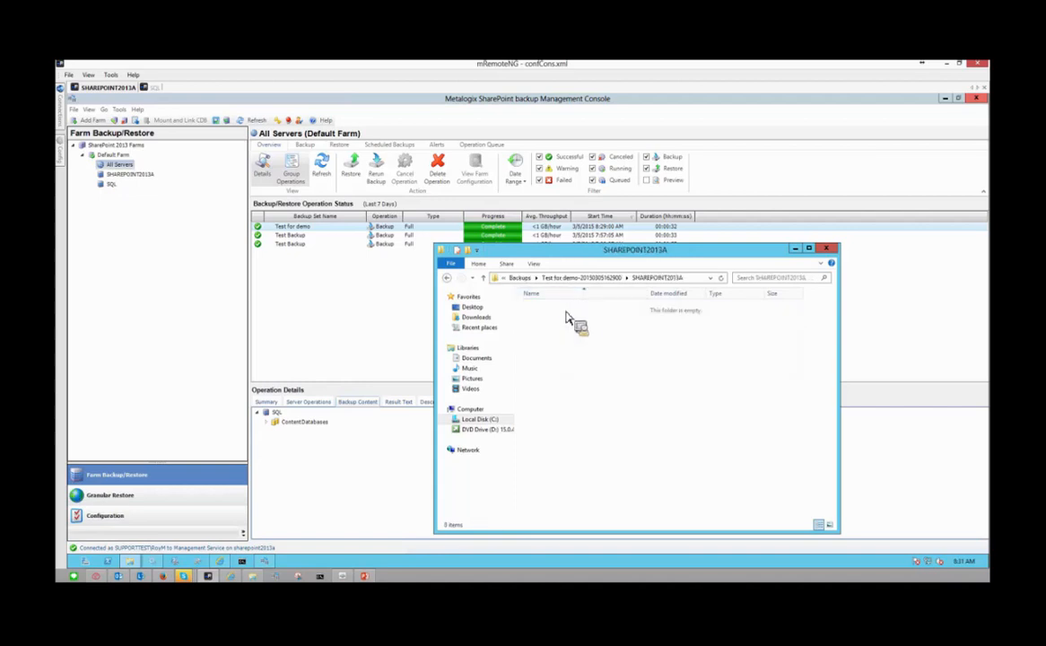
left_click(558, 277)
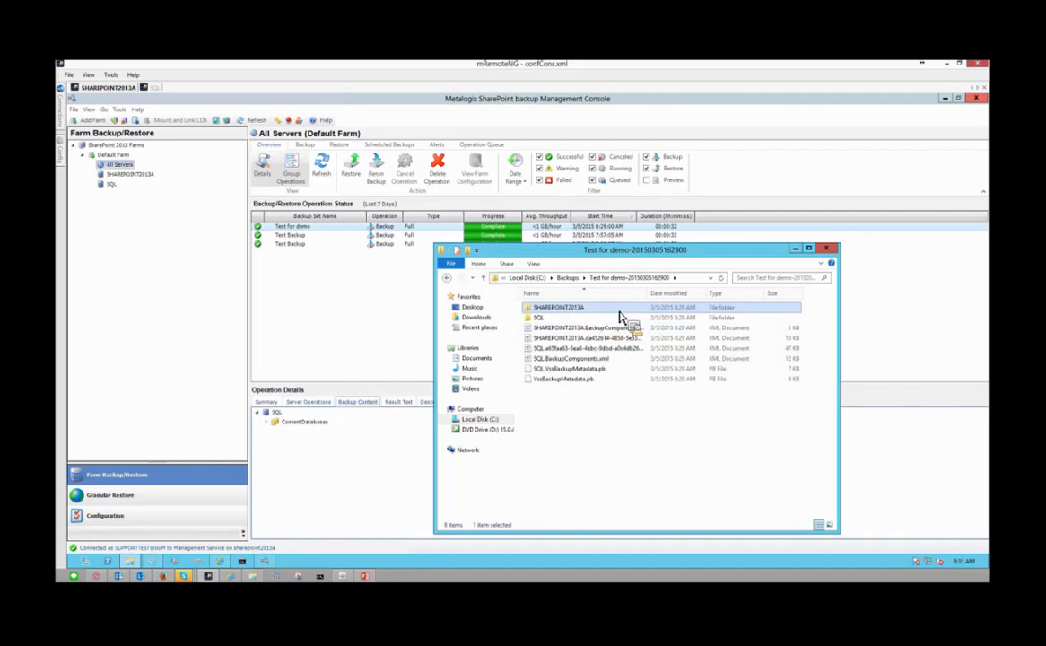
double_click(559, 319)
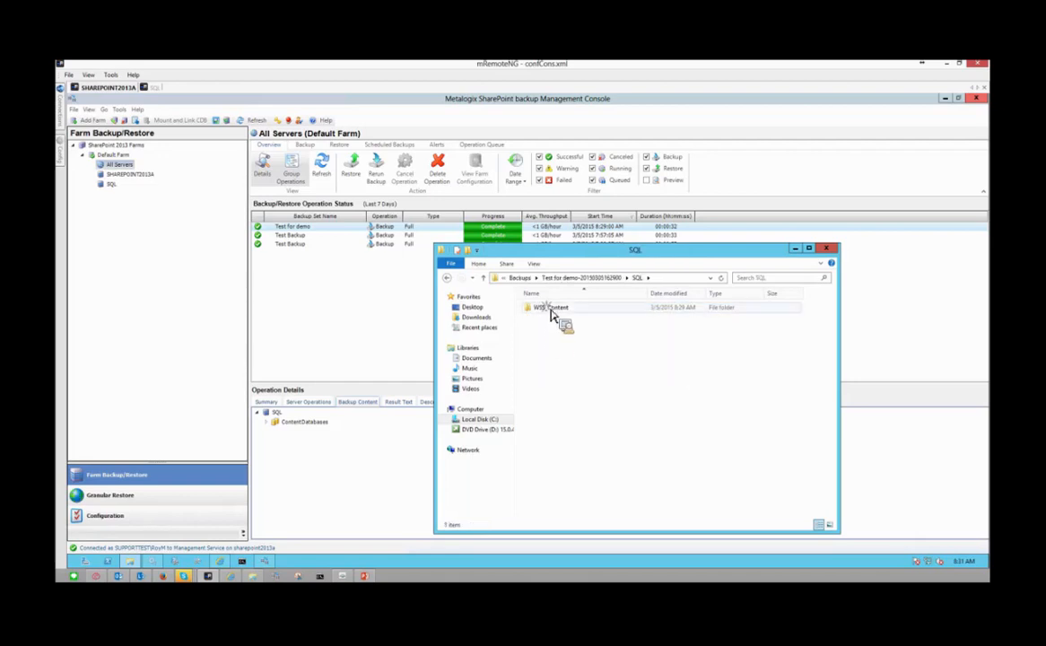
double_click(554, 309)
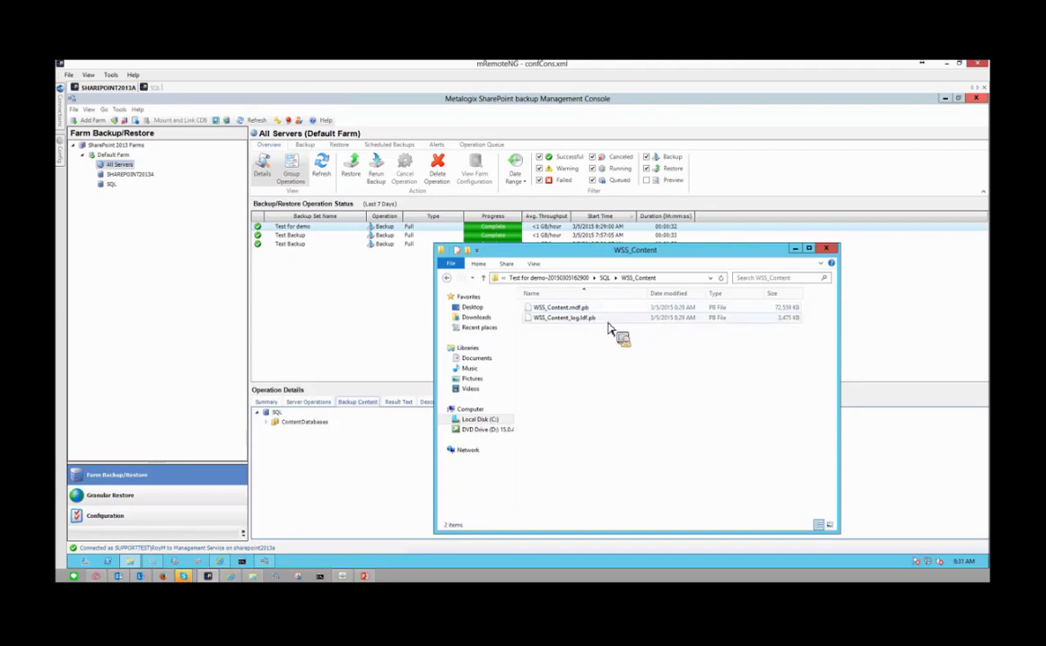
left_click(608, 279)
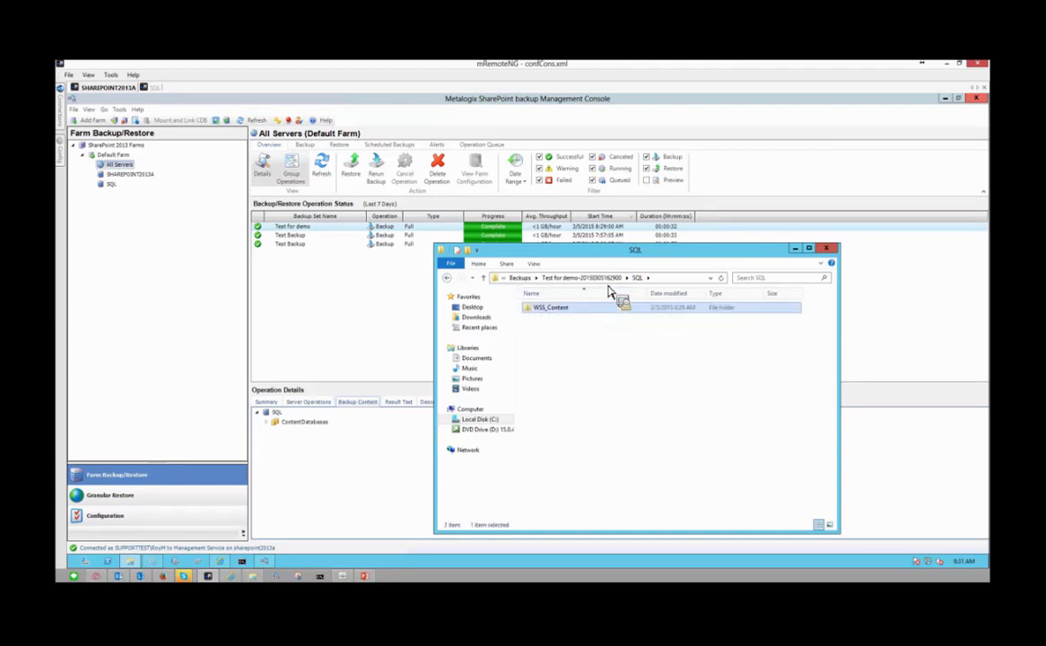
left_click(588, 278)
key("Down")
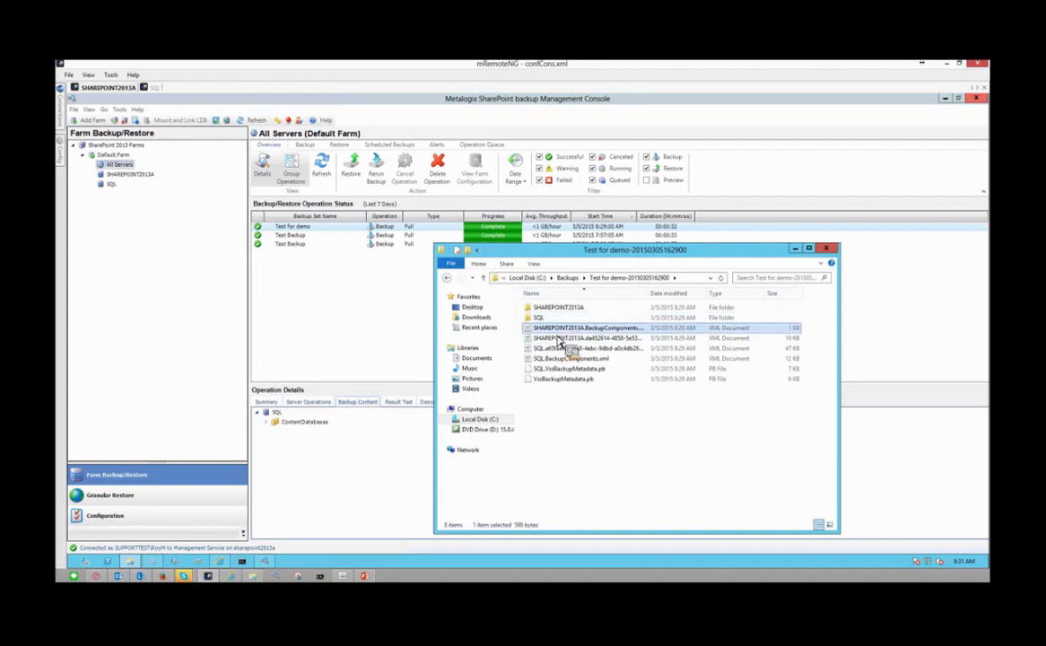
double_click(648, 294)
Examine the folder's SHAREPOINT2013A WriterMetadata XML file, VssBackupMetadata.pb and SQL.VssBackupMetadata.pb entries
left_click(582, 340)
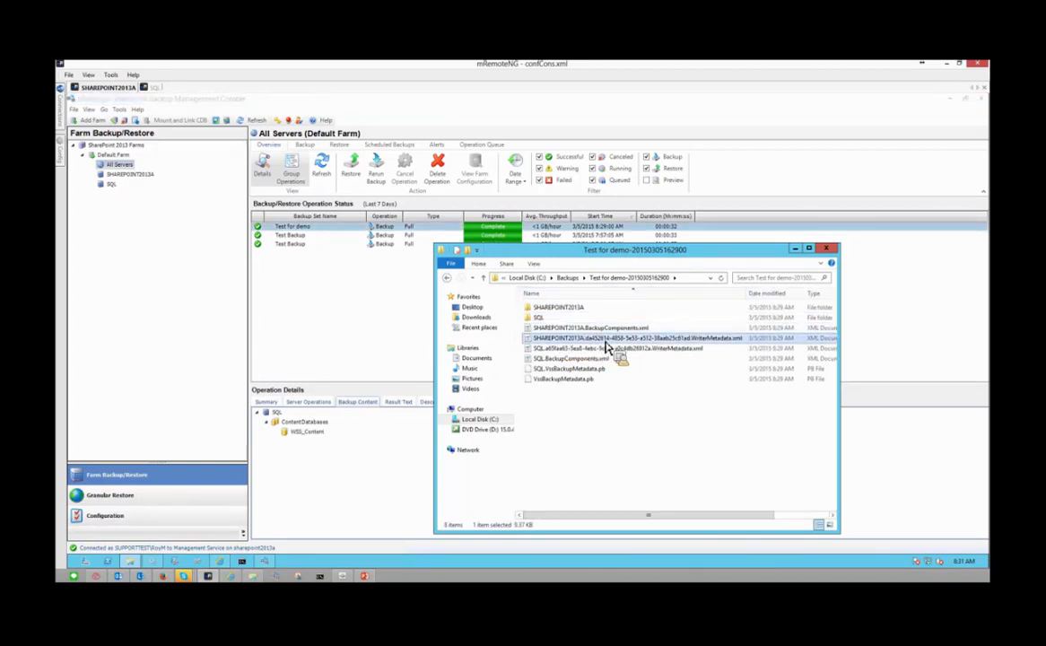
left_click_drag(607, 346, 593, 379)
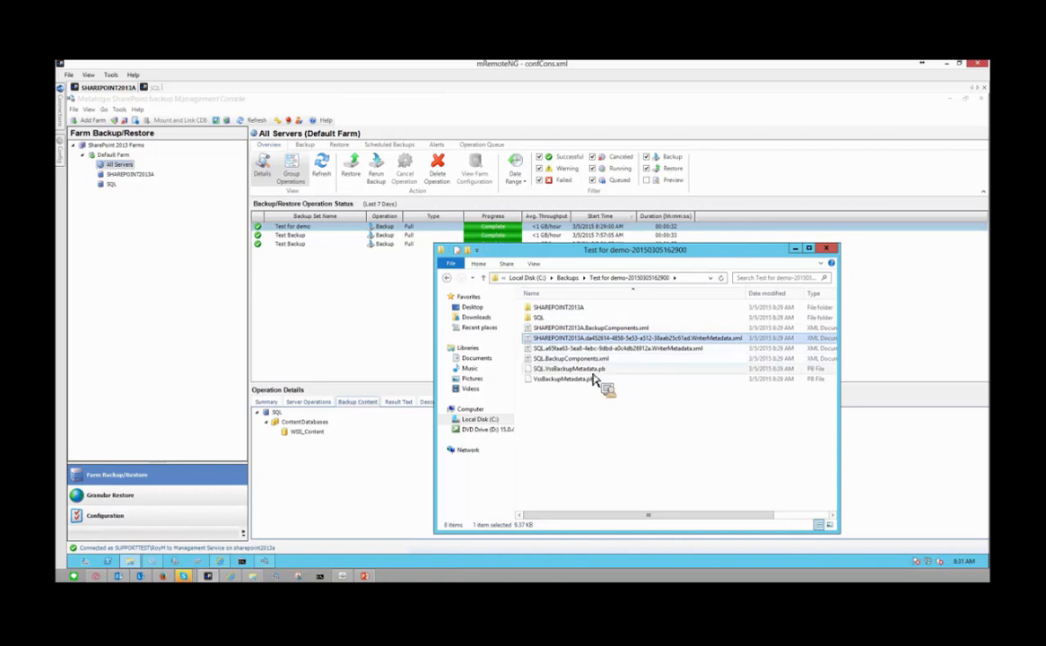
left_click(592, 374)
left_click(573, 381)
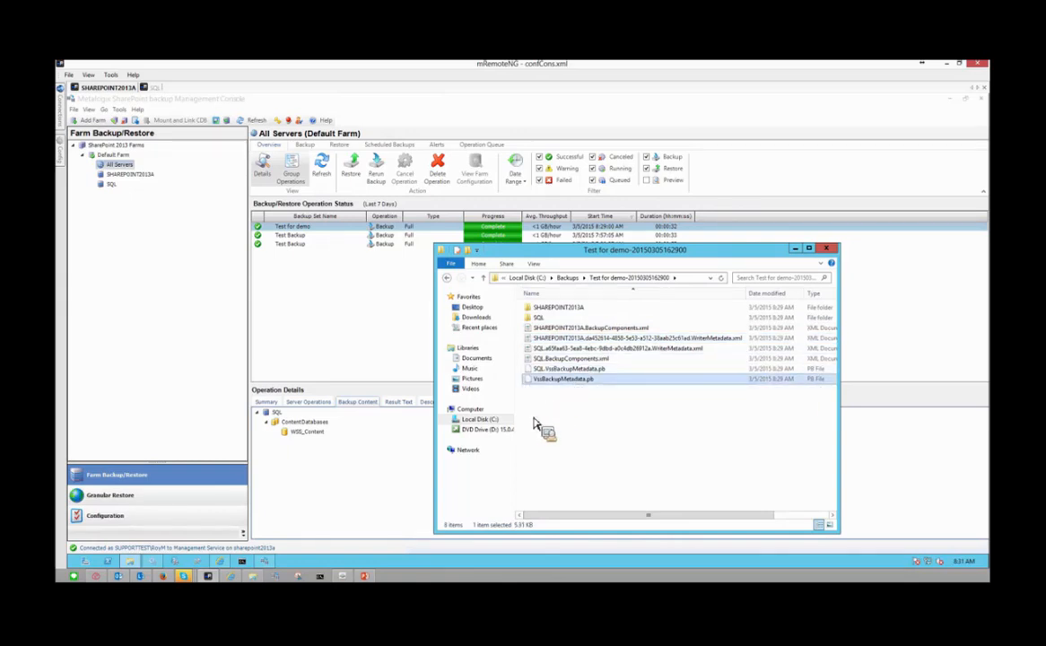
left_click_drag(535, 423, 627, 395)
left_click_drag(627, 395, 583, 425)
left_click(550, 370)
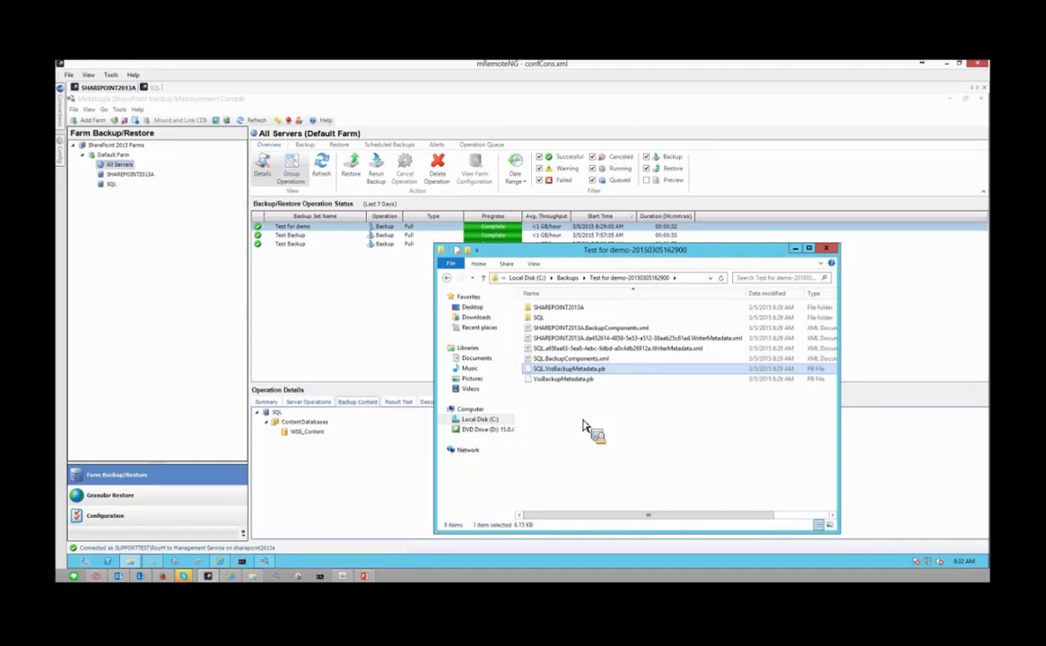
Check the test.bak file in C:\Backups, and return to the console's farm component backup selection for All Servers
left_click_drag(585, 419, 547, 318)
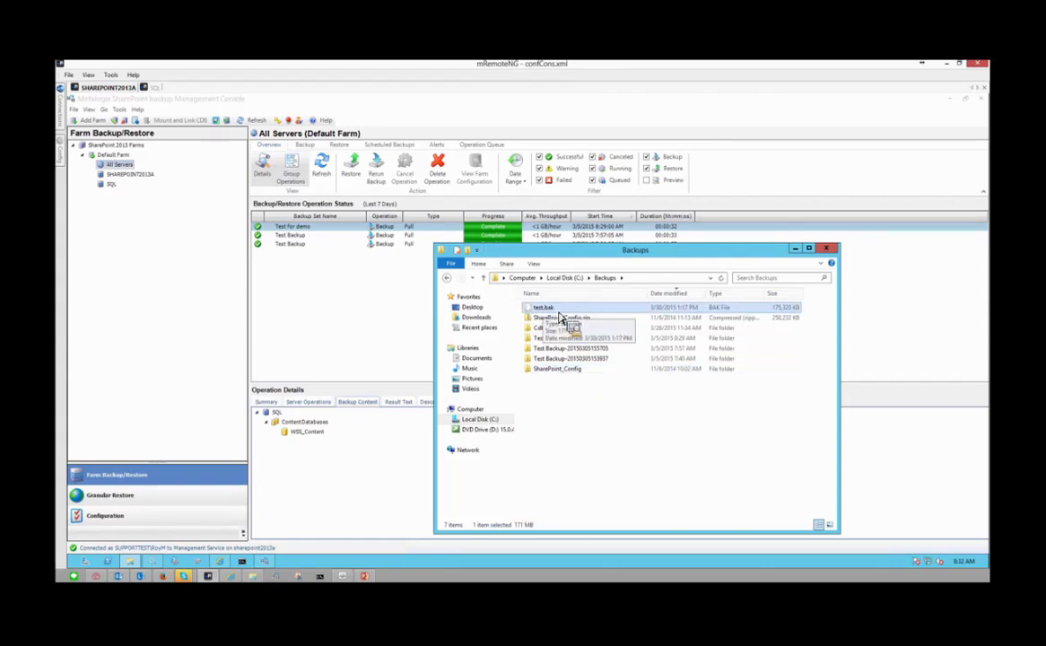
left_click_drag(560, 316, 585, 311)
left_click_drag(677, 252, 624, 206)
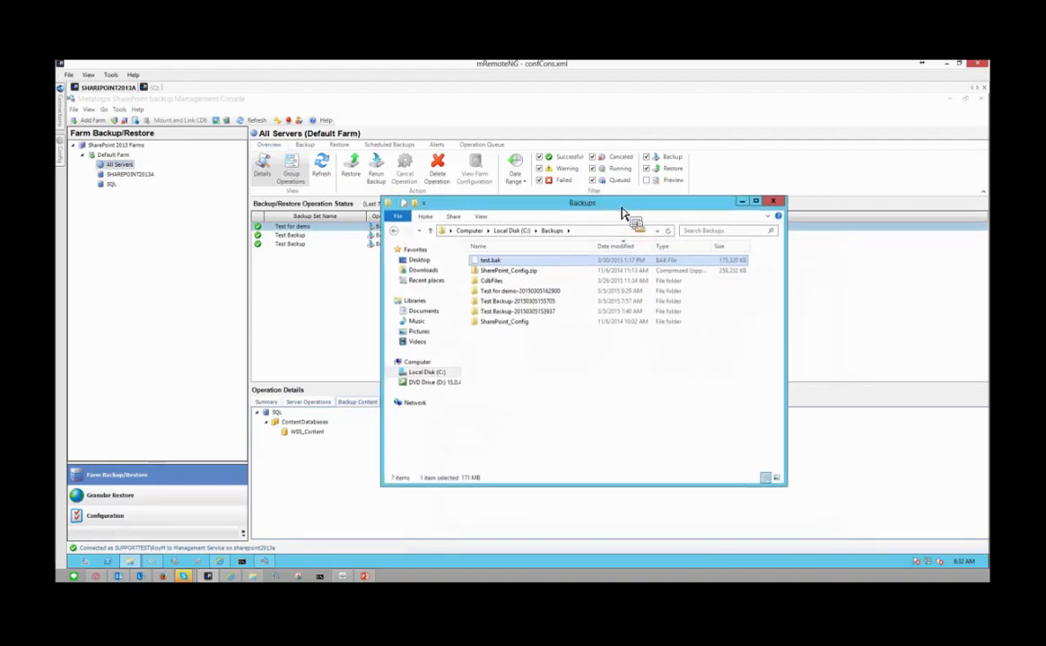
mouse_move(504, 263)
left_mouse_down()
mouse_move(600, 271)
mouse_move(561, 413)
mouse_move(565, 261)
mouse_move(771, 206)
mouse_move(274, 285)
mouse_move(446, 302)
mouse_move(306, 159)
mouse_move(315, 153)
mouse_move(296, 188)
mouse_move(329, 336)
mouse_move(116, 170)
mouse_move(255, 160)
mouse_move(280, 220)
mouse_move(334, 244)
mouse_move(437, 320)
mouse_move(472, 264)
mouse_move(414, 303)
mouse_move(397, 274)
mouse_move(410, 310)
mouse_move(541, 317)
mouse_move(278, 330)
mouse_move(281, 357)
mouse_move(265, 289)
mouse_move(286, 387)
mouse_move(289, 375)
mouse_move(296, 392)
mouse_move(274, 385)
mouse_move(296, 411)
mouse_move(327, 523)
mouse_move(299, 401)
mouse_move(276, 399)
mouse_move(283, 238)
mouse_move(314, 235)
mouse_move(318, 294)
mouse_move(296, 230)
mouse_move(326, 226)
left_mouse_up()
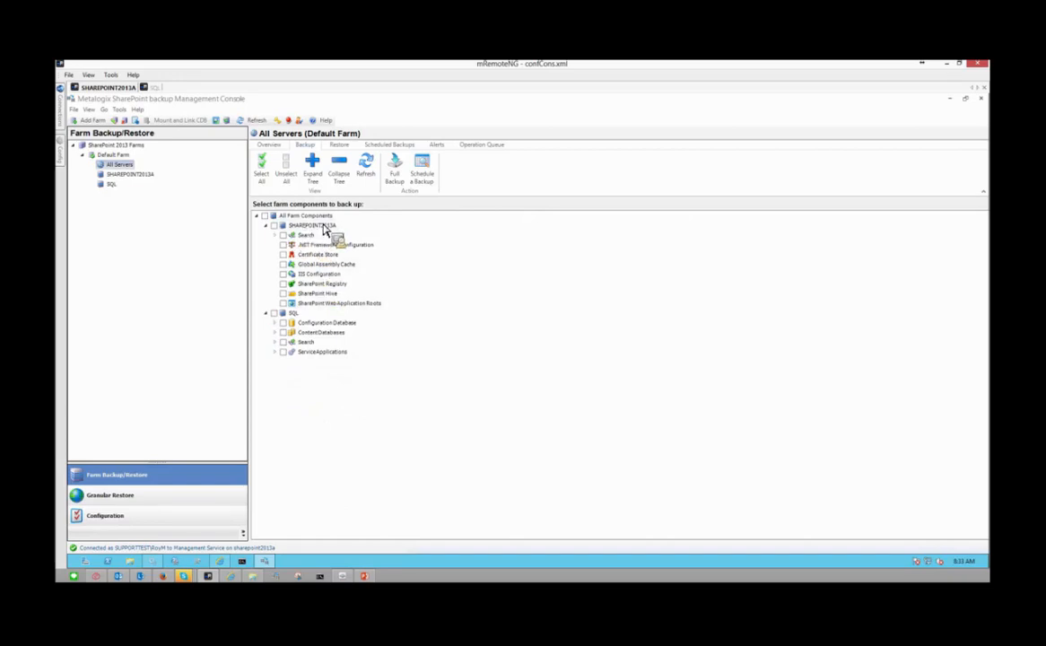
Try including .NET Framework Configuration, Certificate Store, IIS Configuration, SharePoint Hive and SharePoint Web Application Roots in the backup, and clear them again
left_click_drag(324, 228, 289, 282)
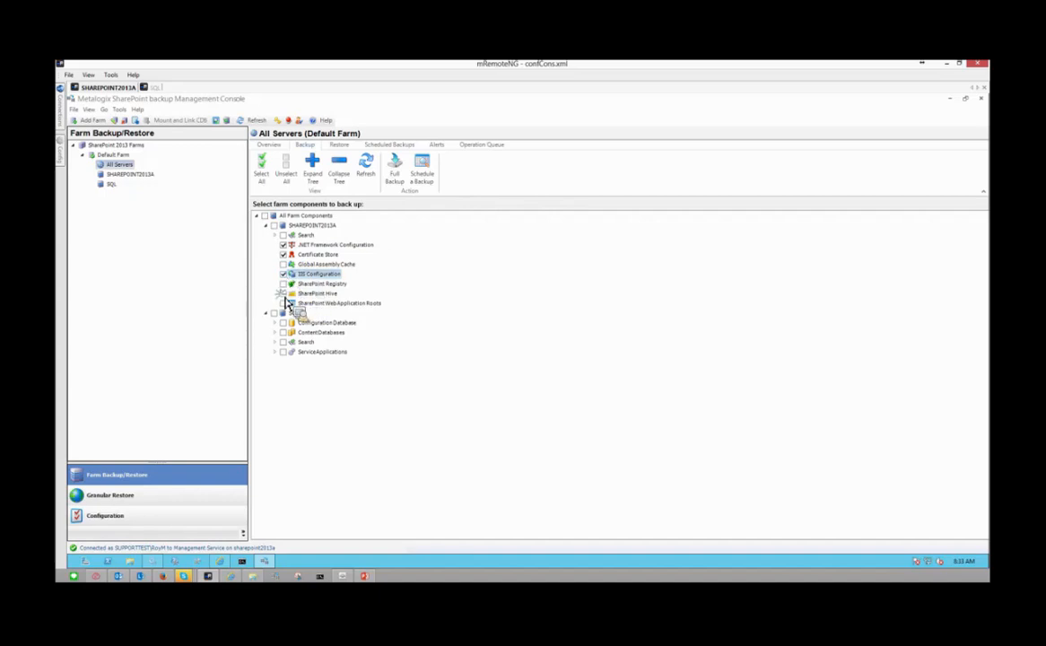
left_click(284, 294)
left_click_drag(339, 308, 316, 308)
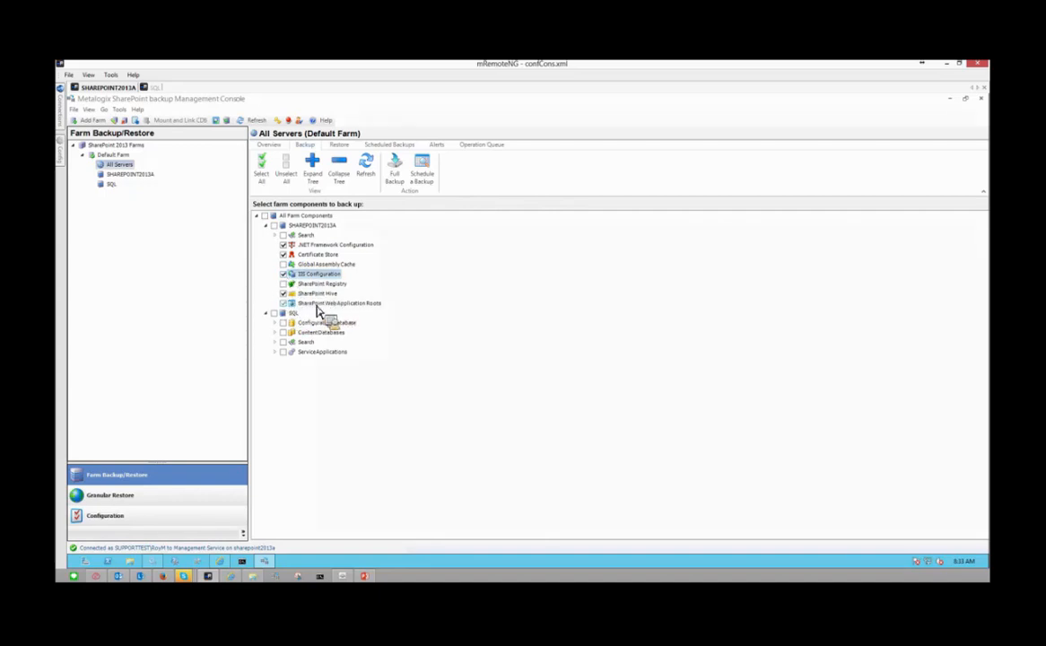
left_click(284, 304)
left_click(284, 294)
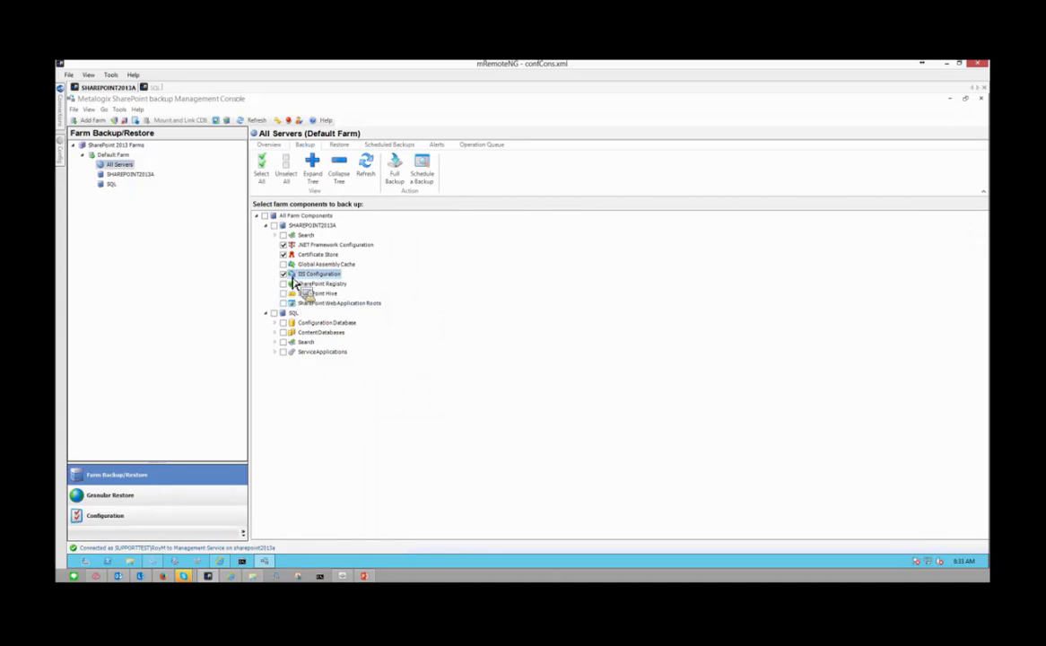
left_click(284, 274)
Try including all SQL ContentDatabases in the backup, look at the databases they contain and clear the selection
left_click(284, 332)
left_click(274, 332)
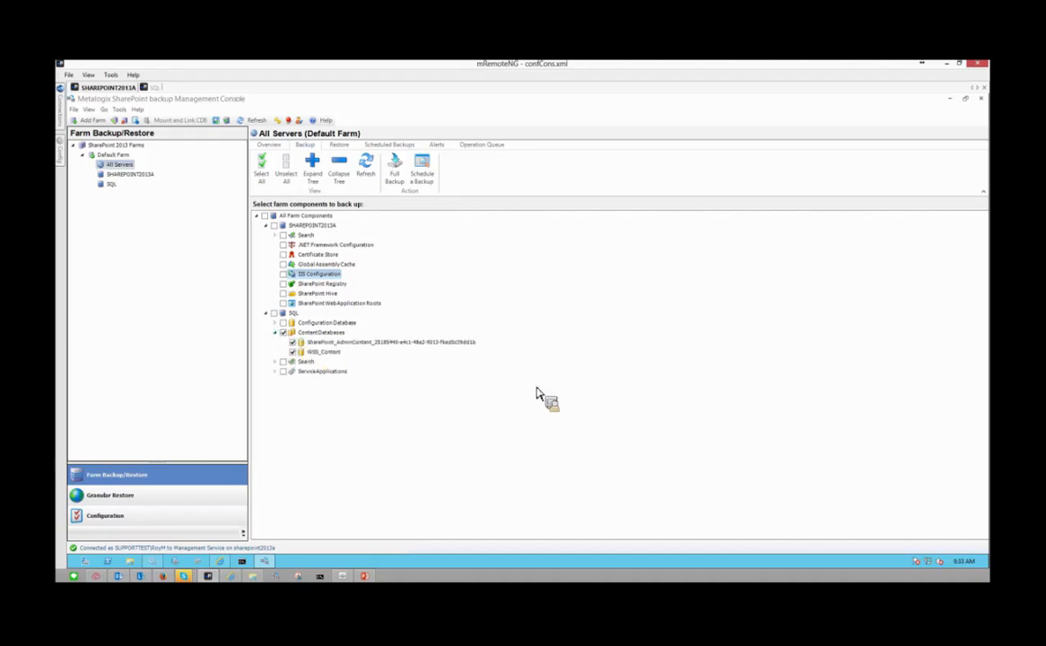
left_click(275, 333)
left_click(284, 333)
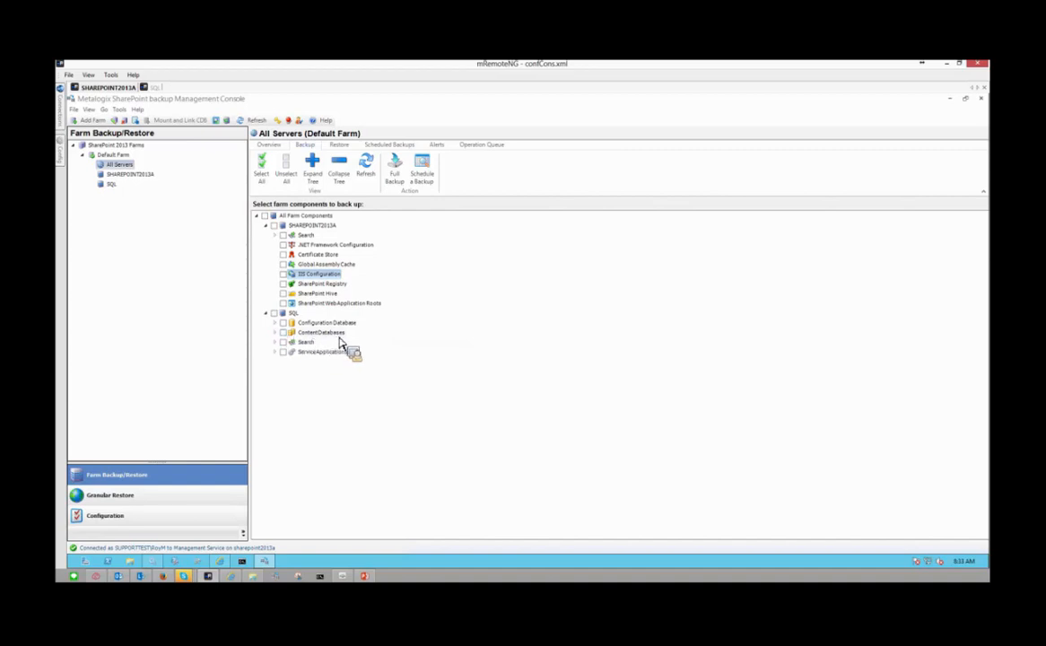
Try including .NET Framework Configuration, Certificate Store, Global Assembly Cache and IIS Configuration, and clear these components again
left_click(286, 255)
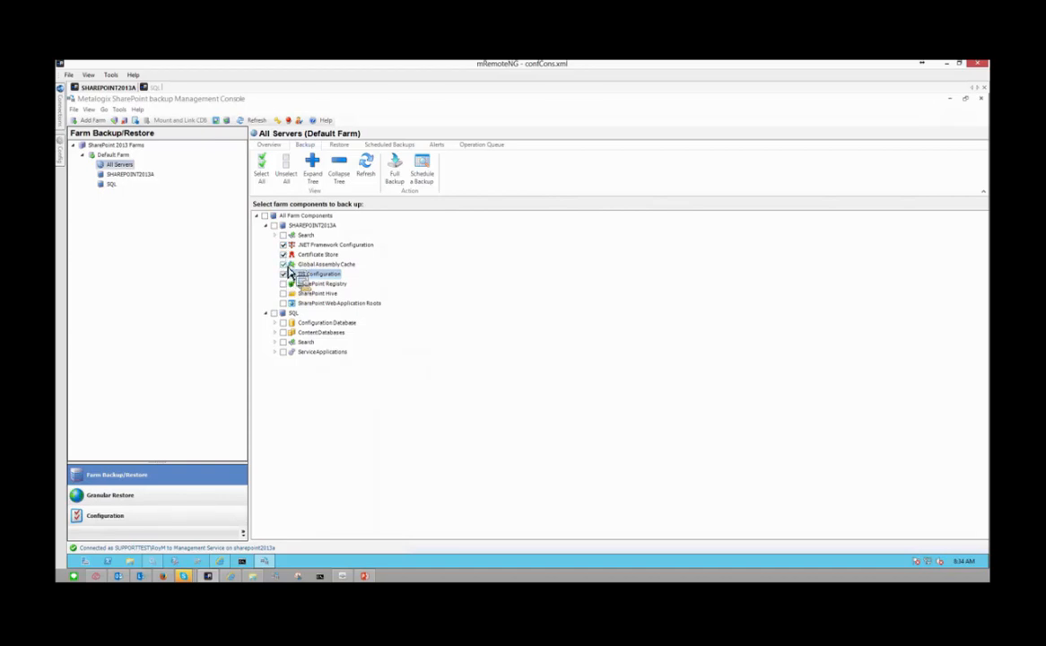
left_click(286, 264)
left_click(286, 256)
left_click(288, 249)
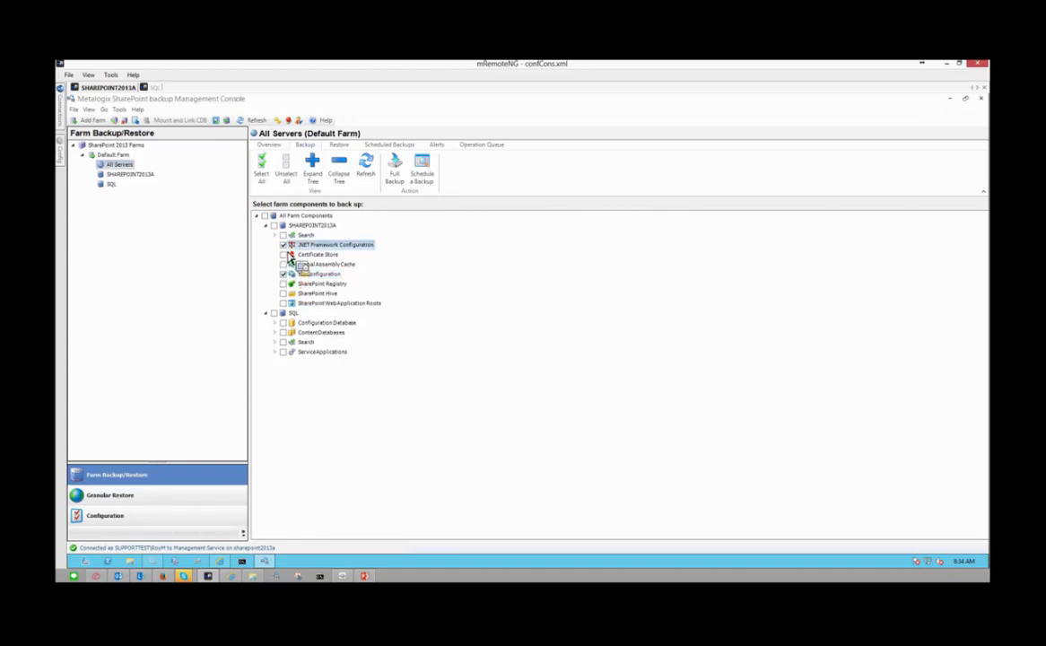
left_click(285, 247)
left_click(284, 272)
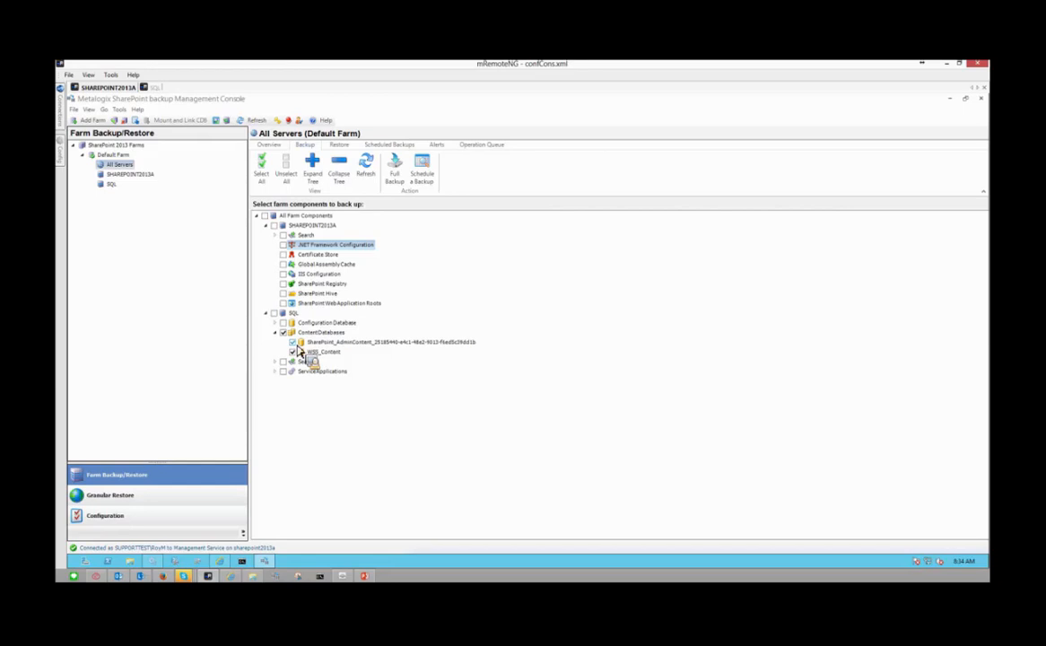
Exclude the SharePoint_AdminContent database from the backup, and collapse the ContentDatabases, SHAREPOINT2013A and SQL branches
left_click(292, 342)
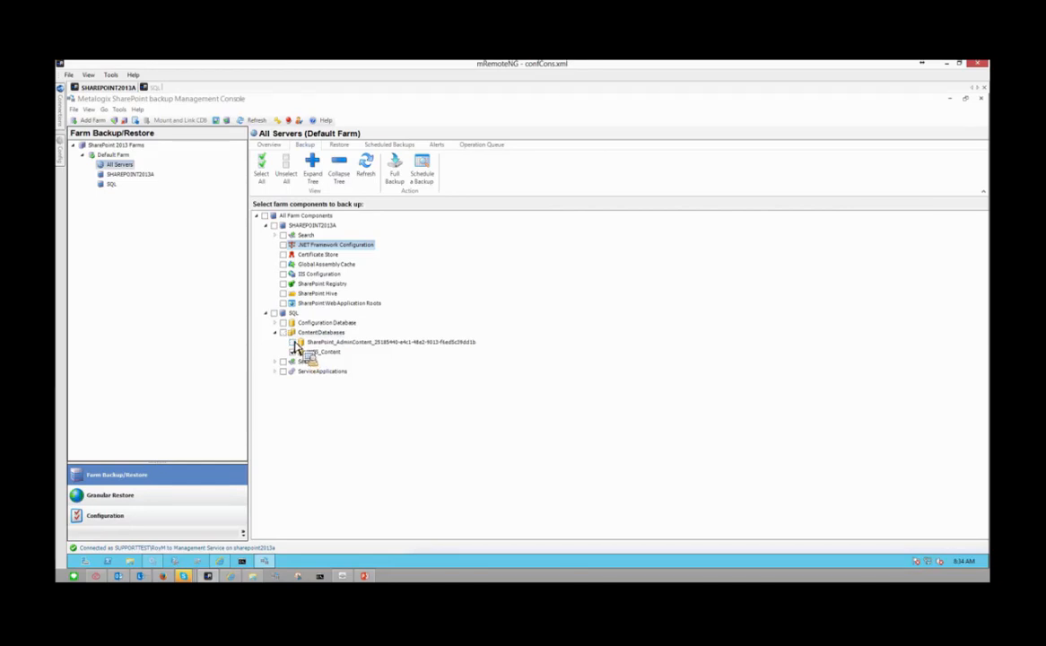
left_click(275, 332)
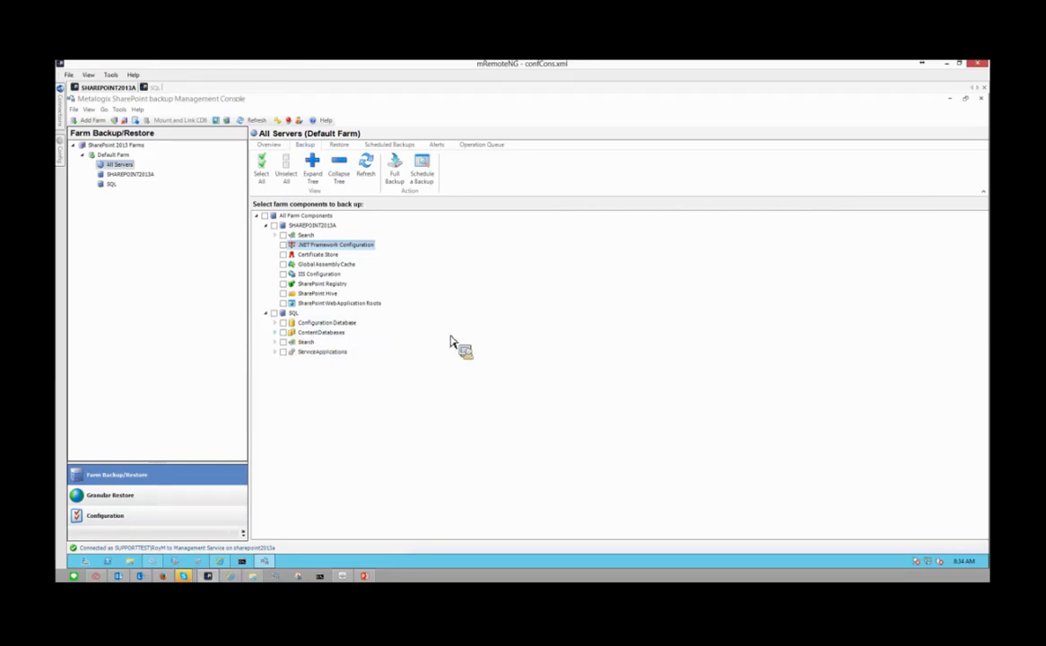
left_click(266, 225)
left_click(265, 235)
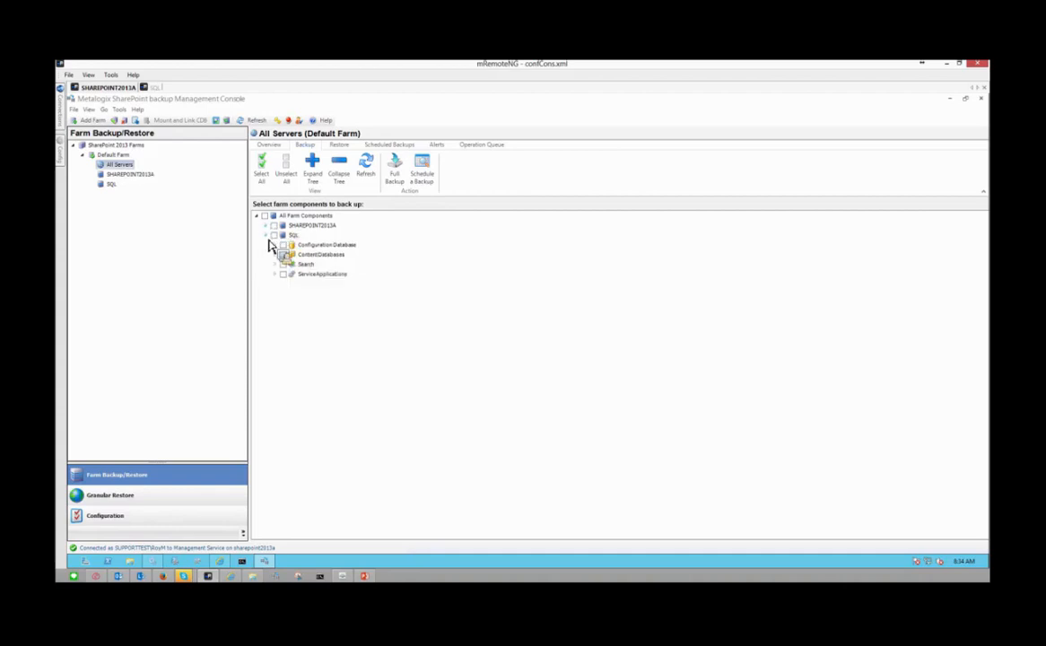
Open the SharePoint Backup preferences and review the backup locations and the management service's repository database and grooming settings
left_click(138, 110)
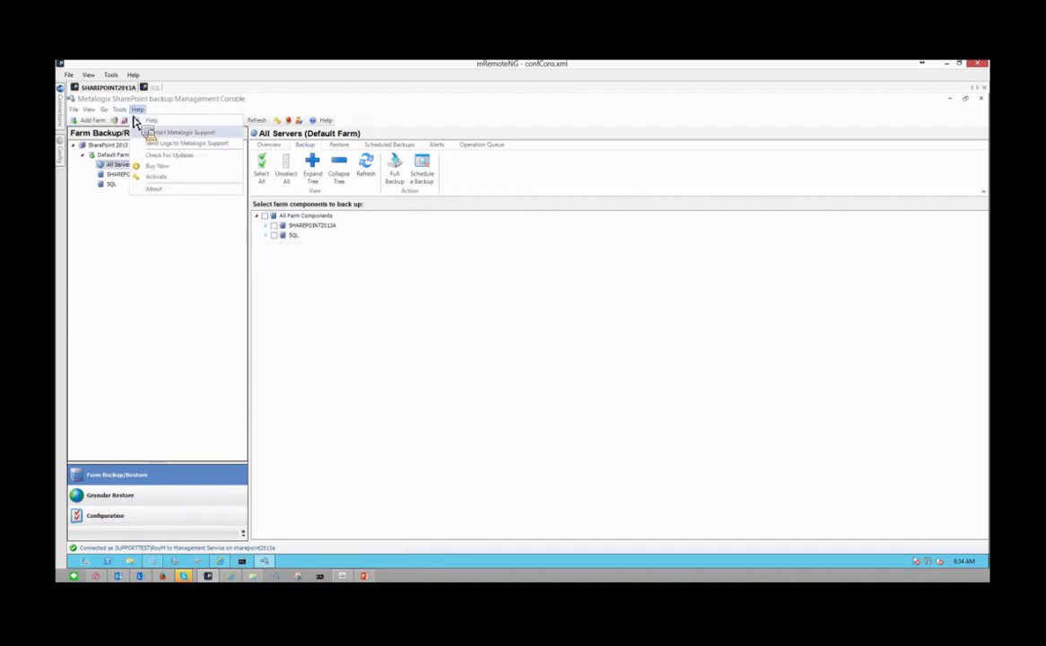
mouse_move(120, 110)
left_click(132, 145)
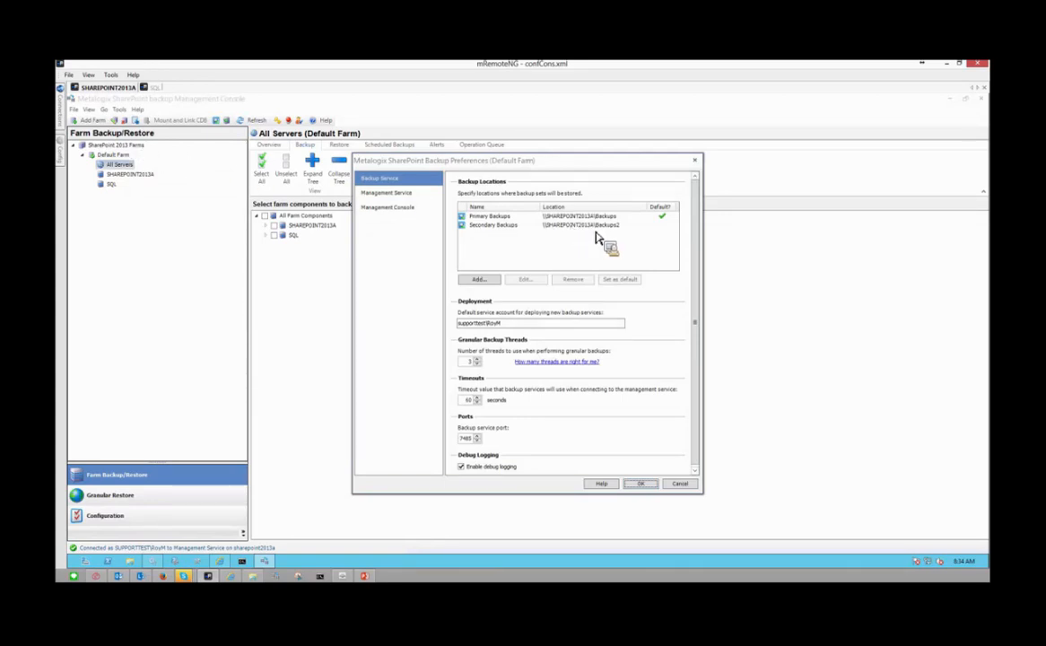
left_click(394, 194)
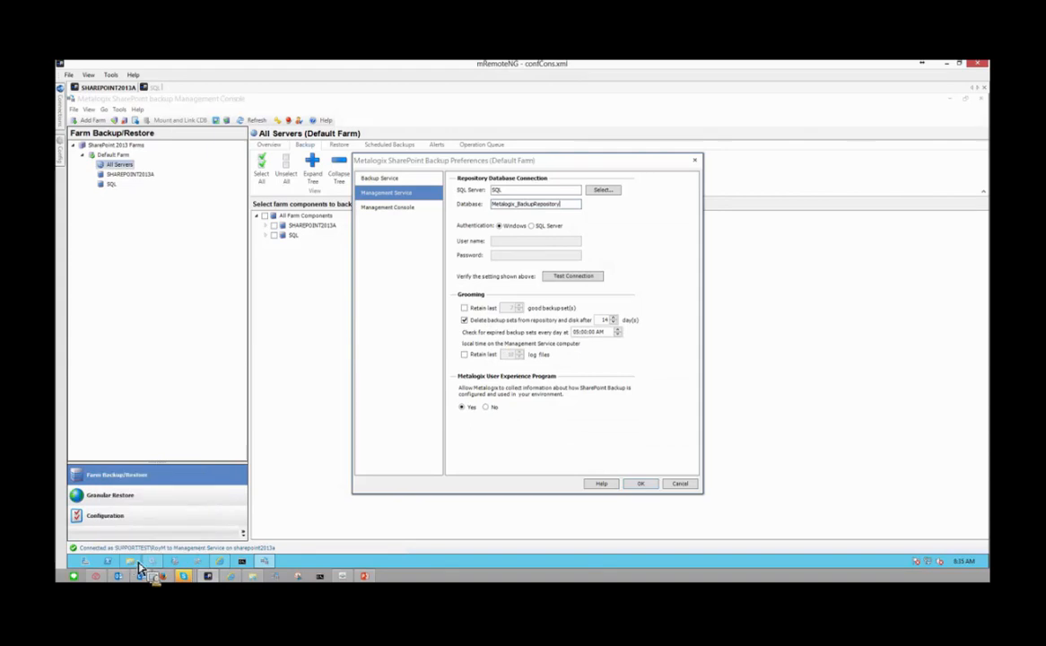
left_click(608, 320)
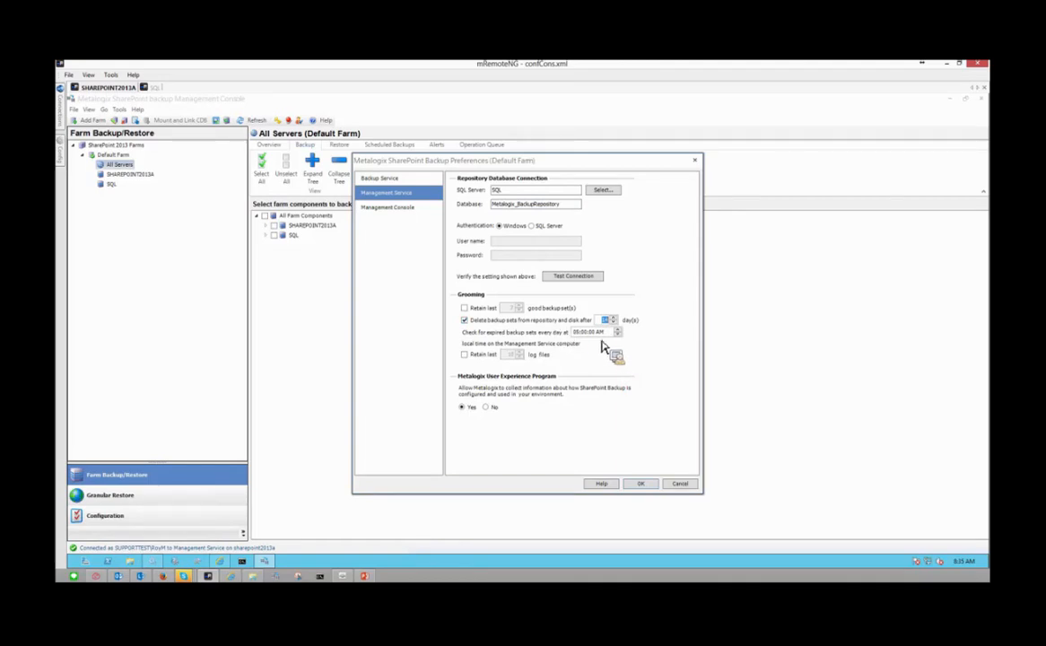
left_click(589, 335)
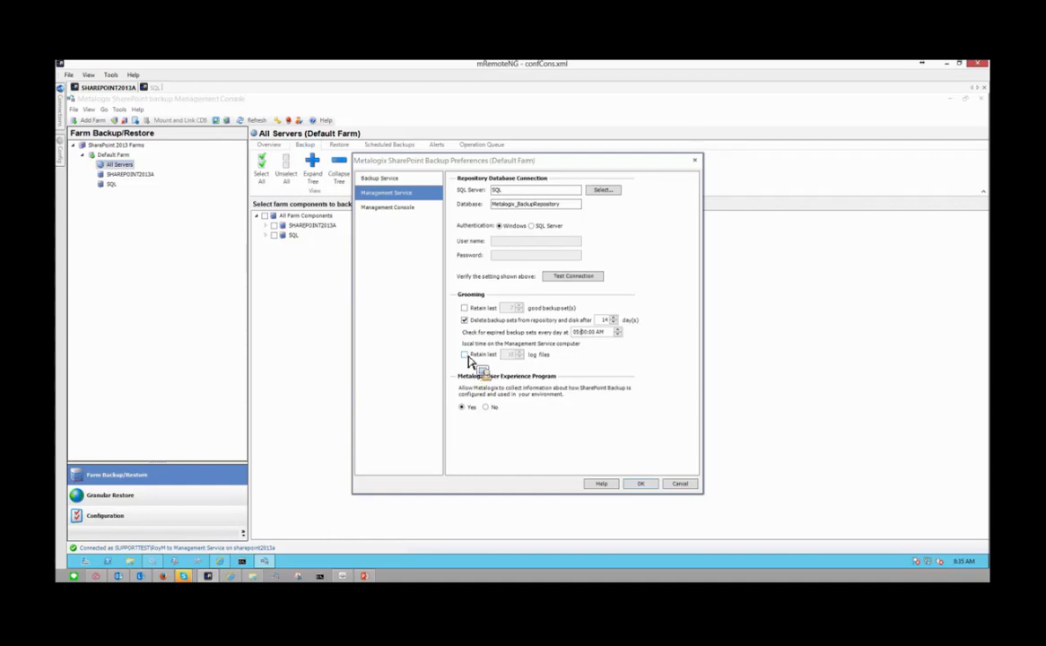
Review the Management Console preferences, return to the Backup Service settings and accept the preferences
left_click(393, 208)
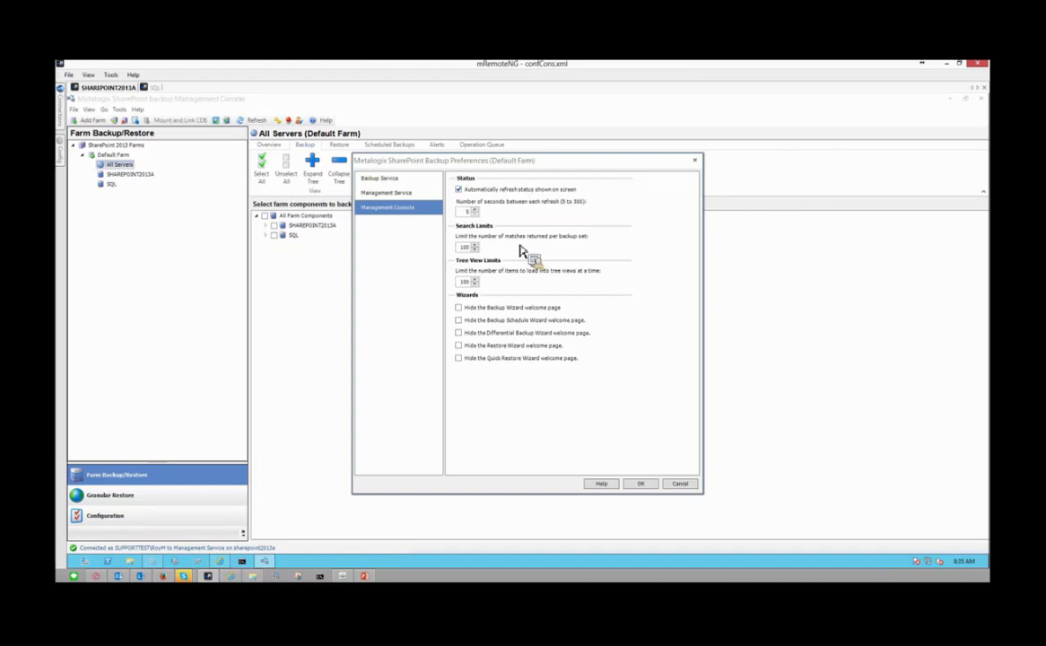
left_click(384, 179)
key("Return")
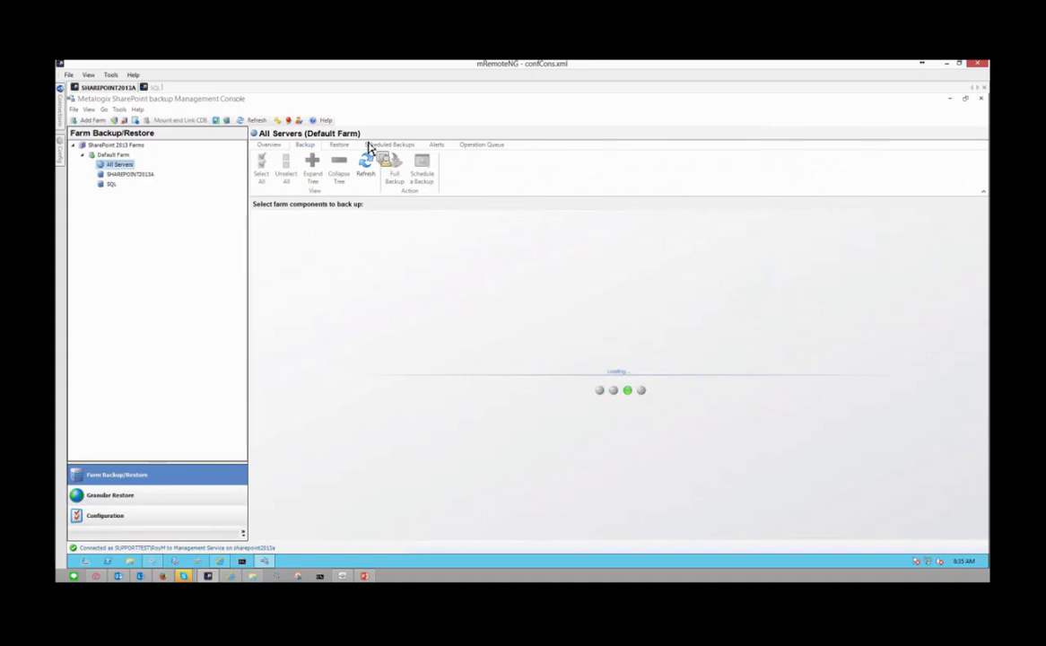
Among the backup sets available for restore, expand Test for demo's ContentDatabases and select WSS_Content
left_click(339, 147)
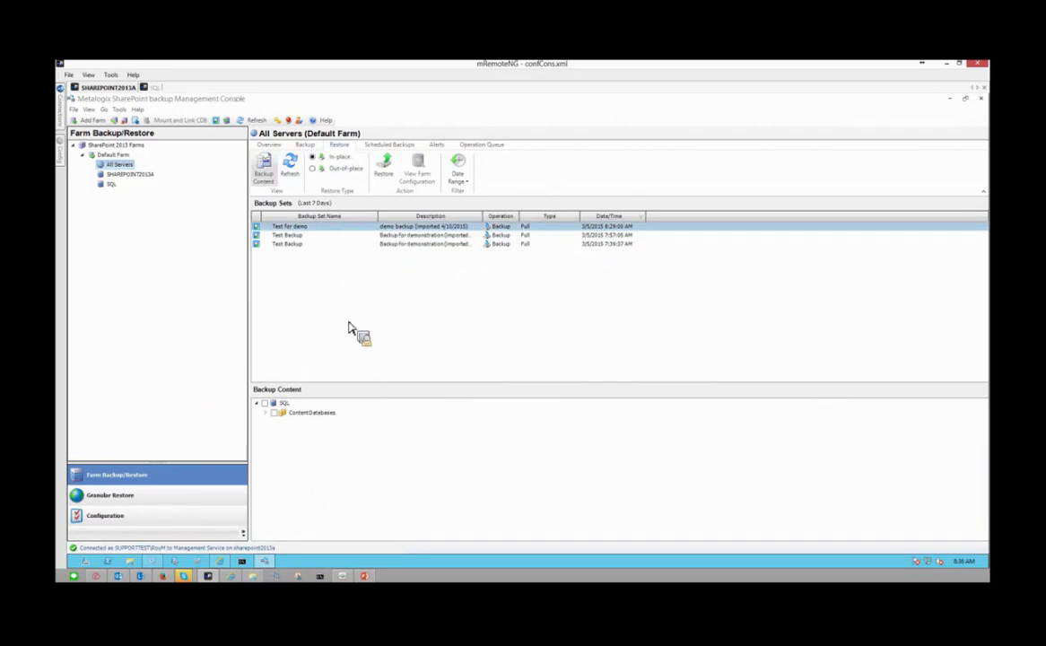
left_click(267, 412)
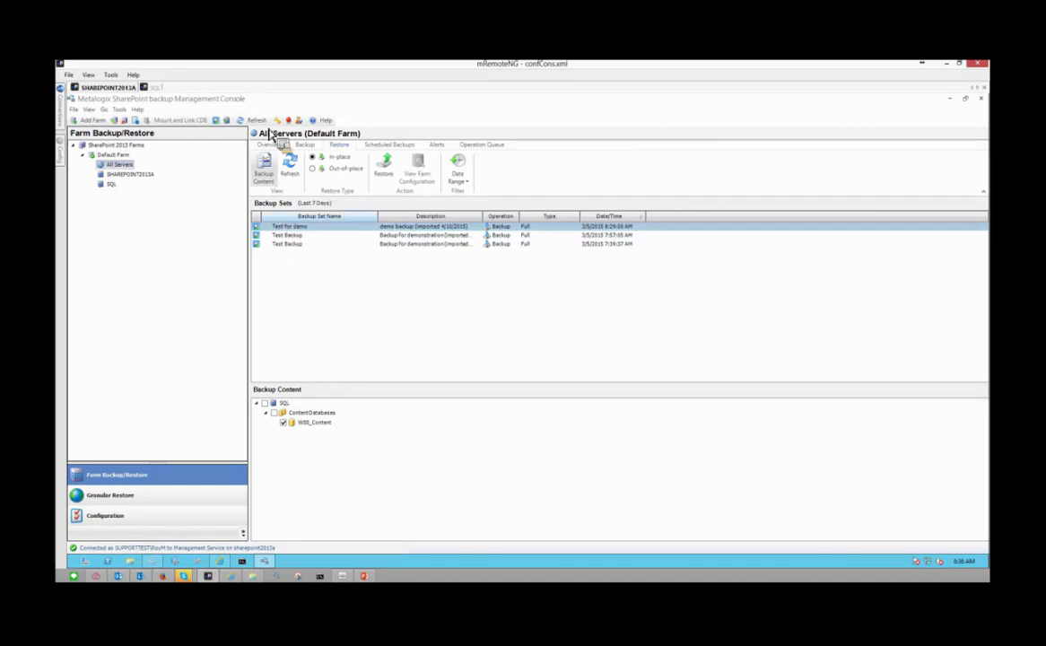
View the scheduled backups and widen the Full Schedule and Differential Schedule columns to show their recurrence
left_click(389, 145)
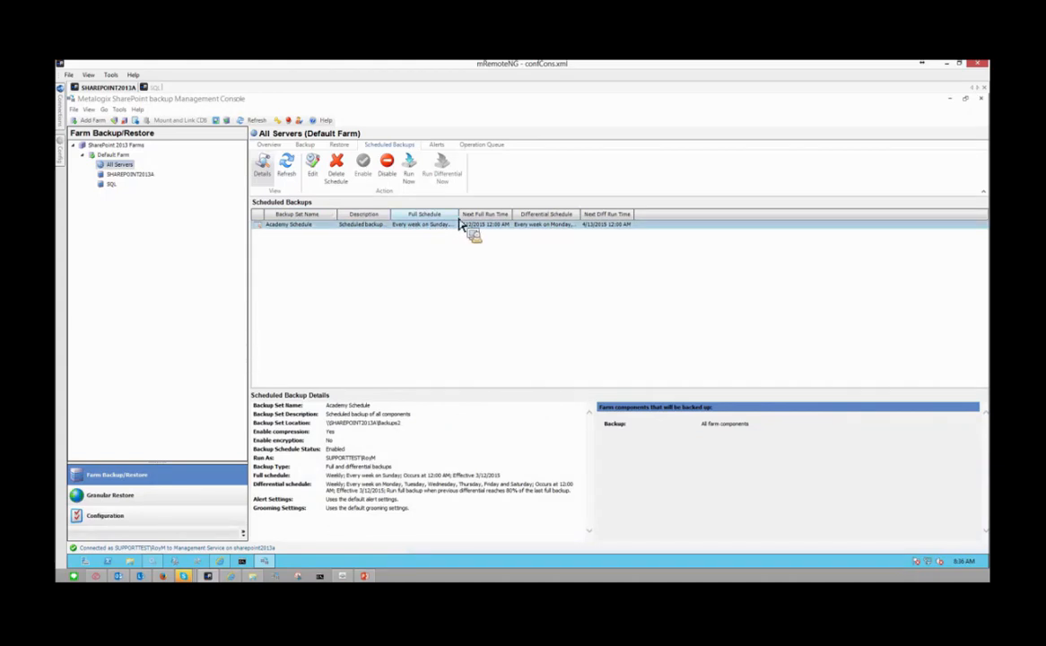
left_click_drag(459, 216, 551, 216)
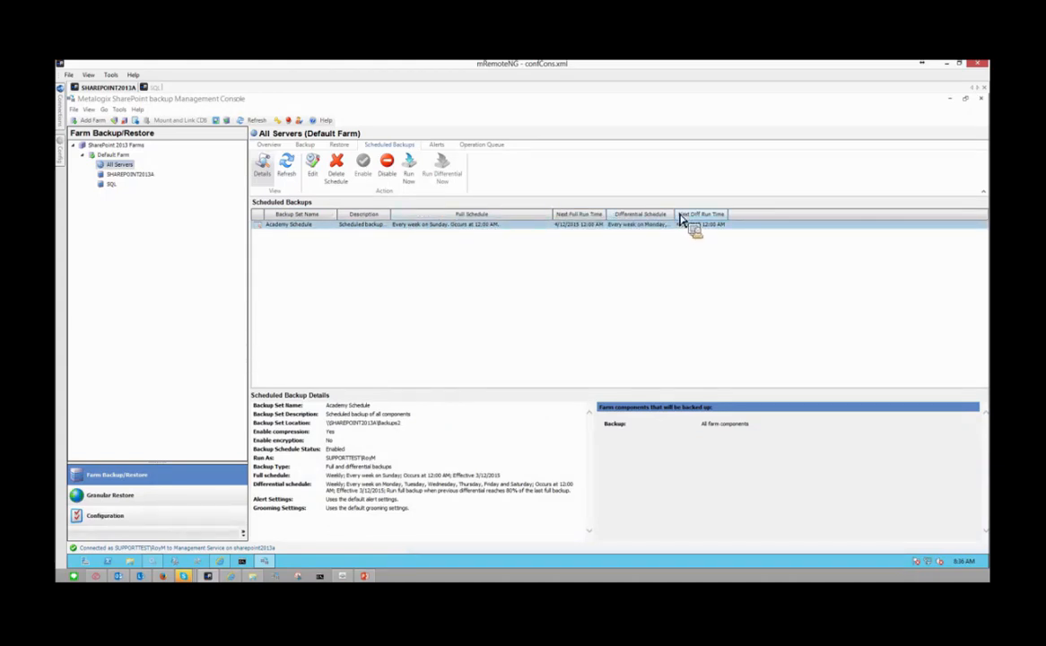
left_click_drag(675, 214, 822, 222)
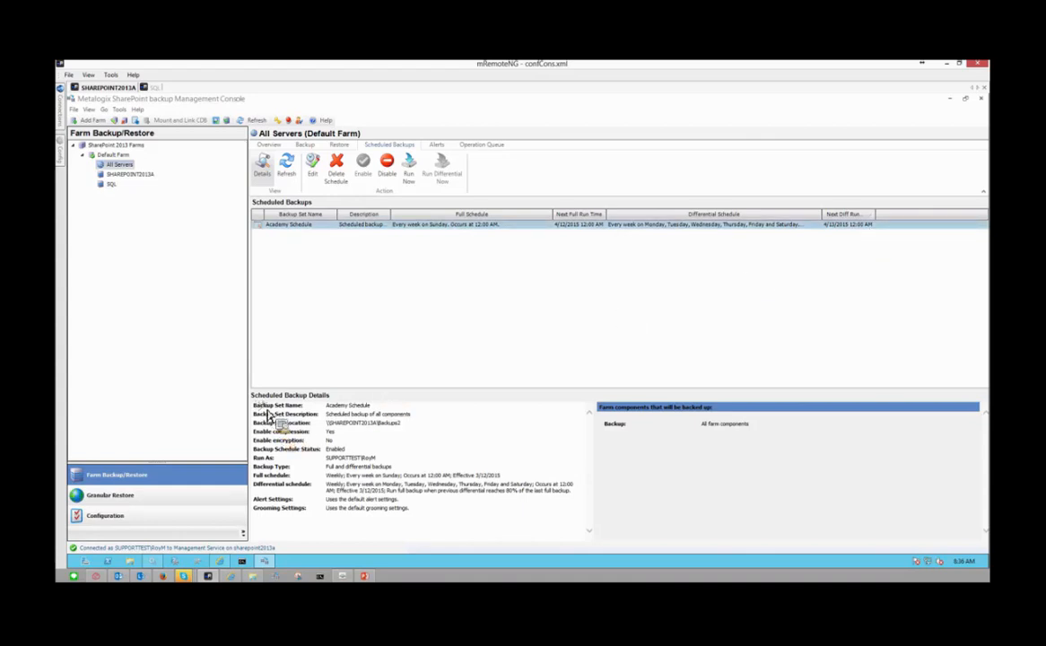
Examine the Academy Schedule details, including backup set location, encryption, run-as account, backup type, and full and differential schedules
left_click_drag(267, 411, 444, 509)
left_click(411, 460)
left_click_drag(330, 428, 415, 428)
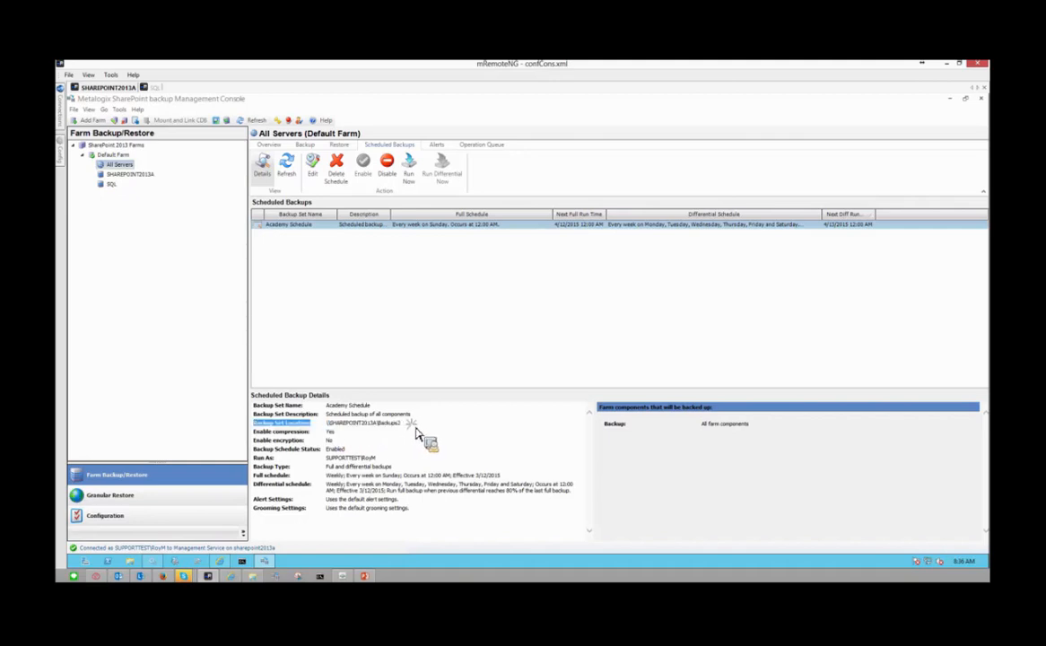
left_click(346, 444)
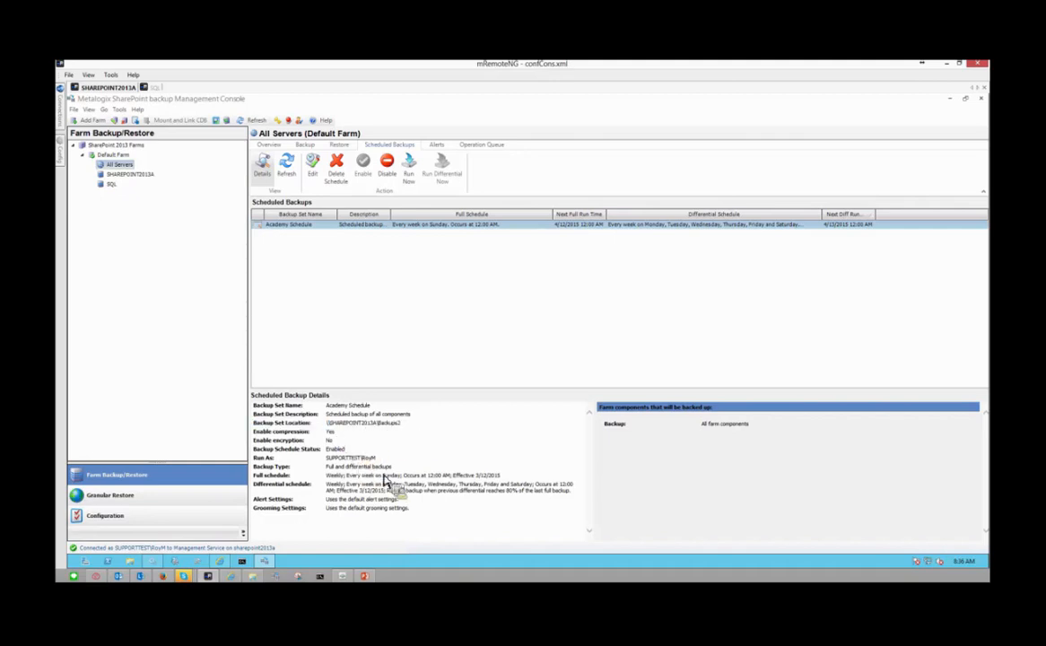
left_click_drag(331, 462, 379, 471)
left_click(343, 485)
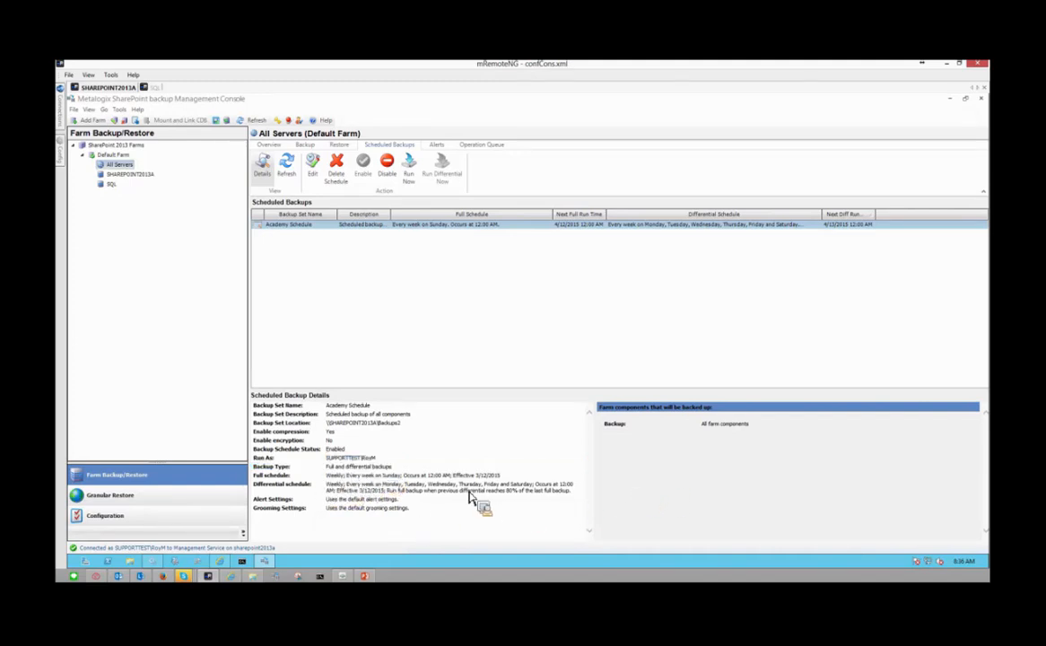
View the Default Farm's alerts, examine which operation and general alerts the Alert Settings can generate, and dismiss the settings
left_click(442, 145)
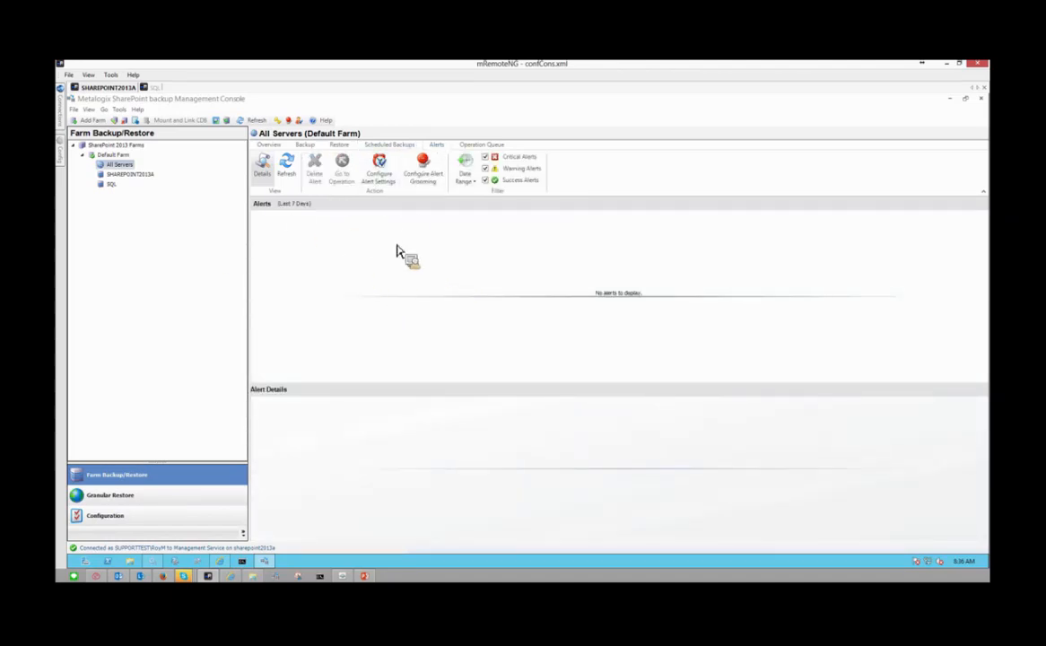
left_click(119, 109)
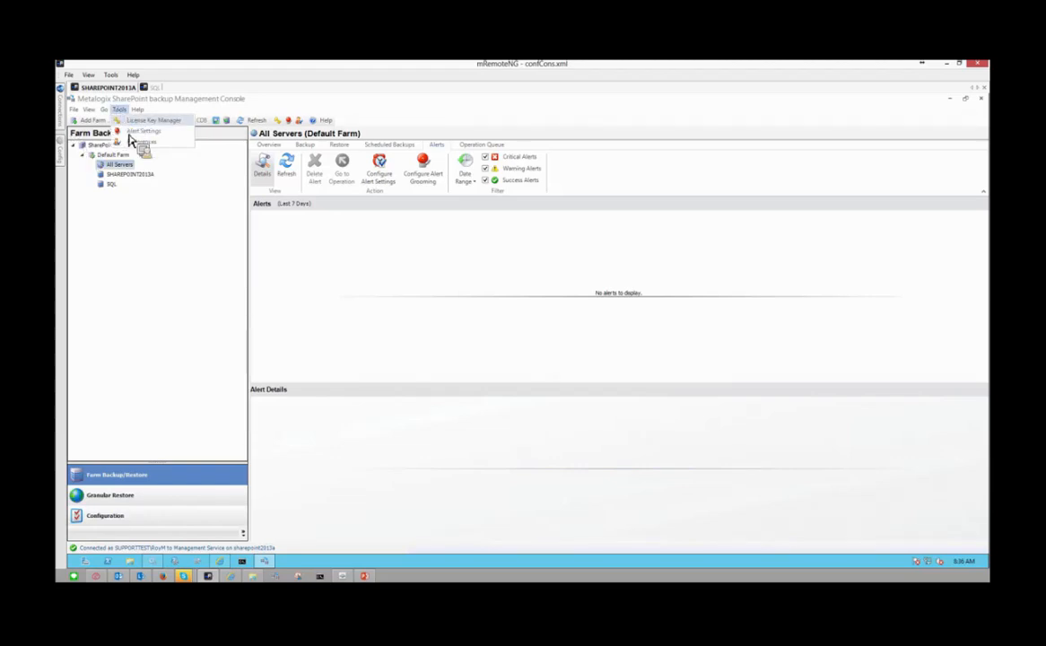
left_click(134, 132)
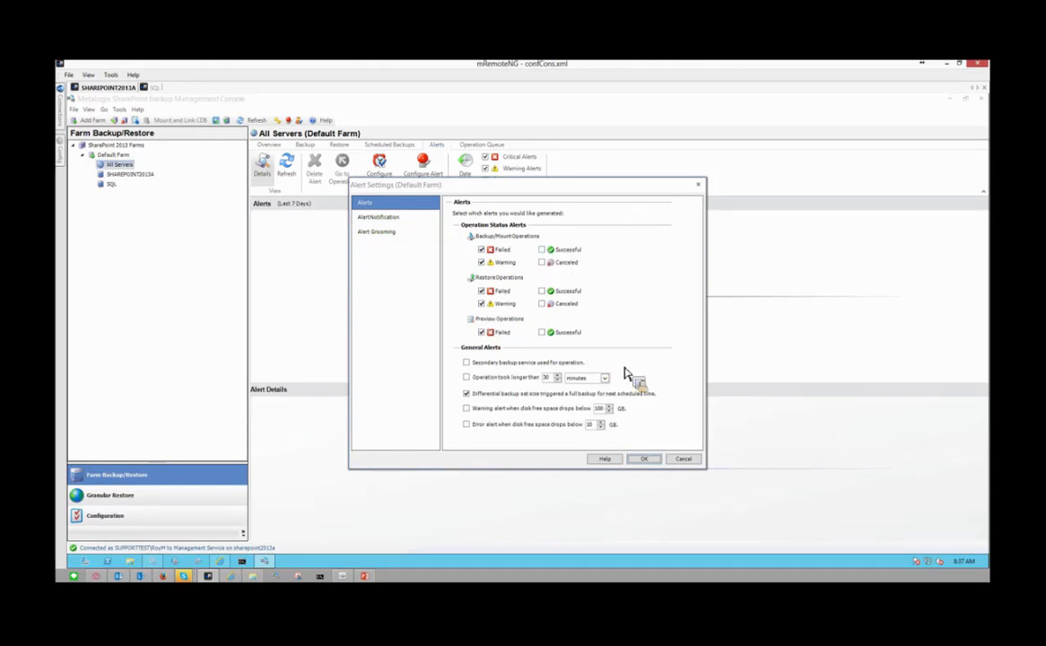
left_click(684, 459)
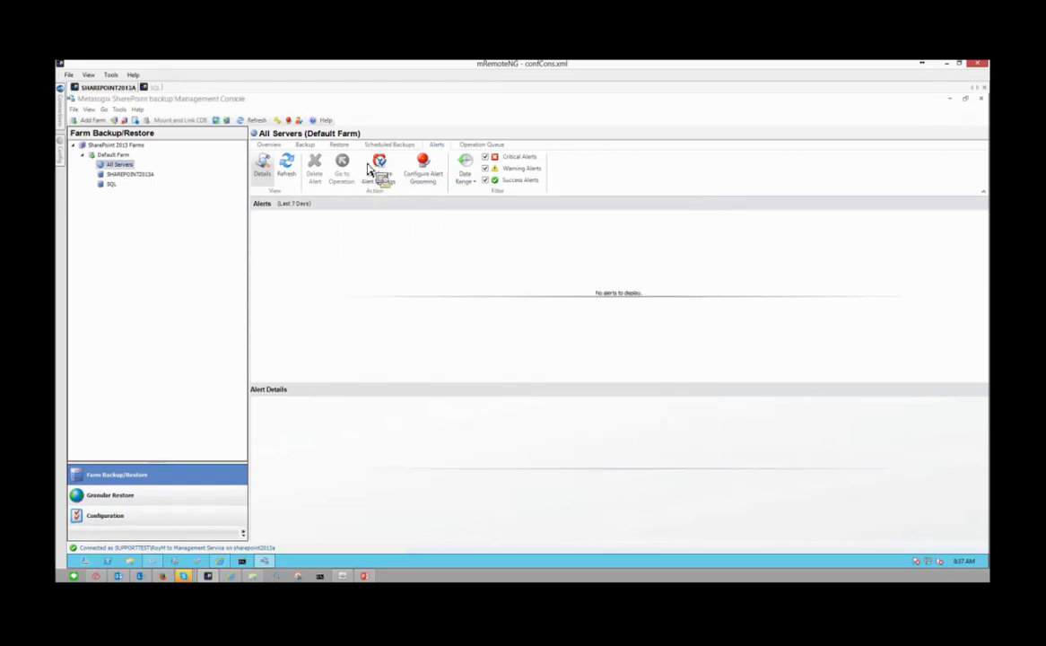
Check the backup/restore operation queue and the operation overview, and view the mounted databases under Granular Restore
left_click(482, 145)
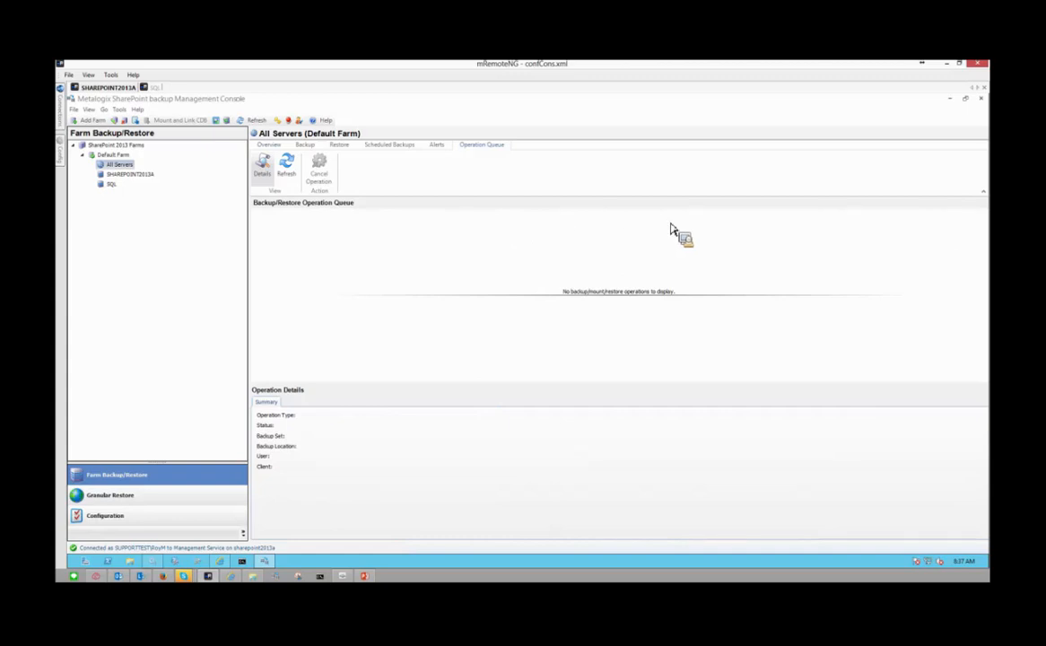
left_click(261, 161)
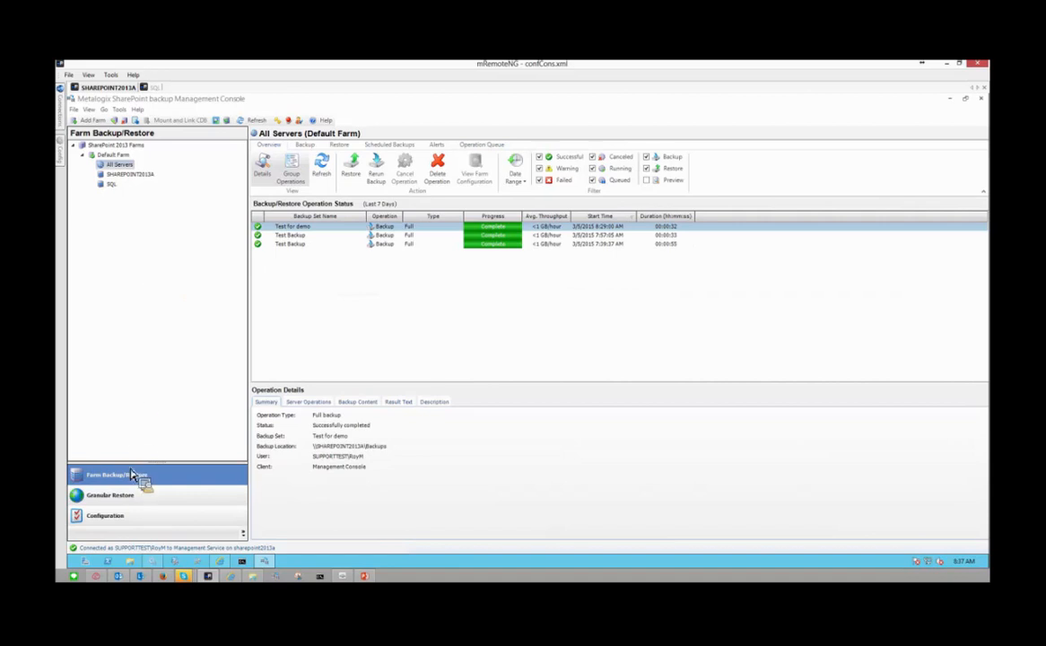
left_click(139, 497)
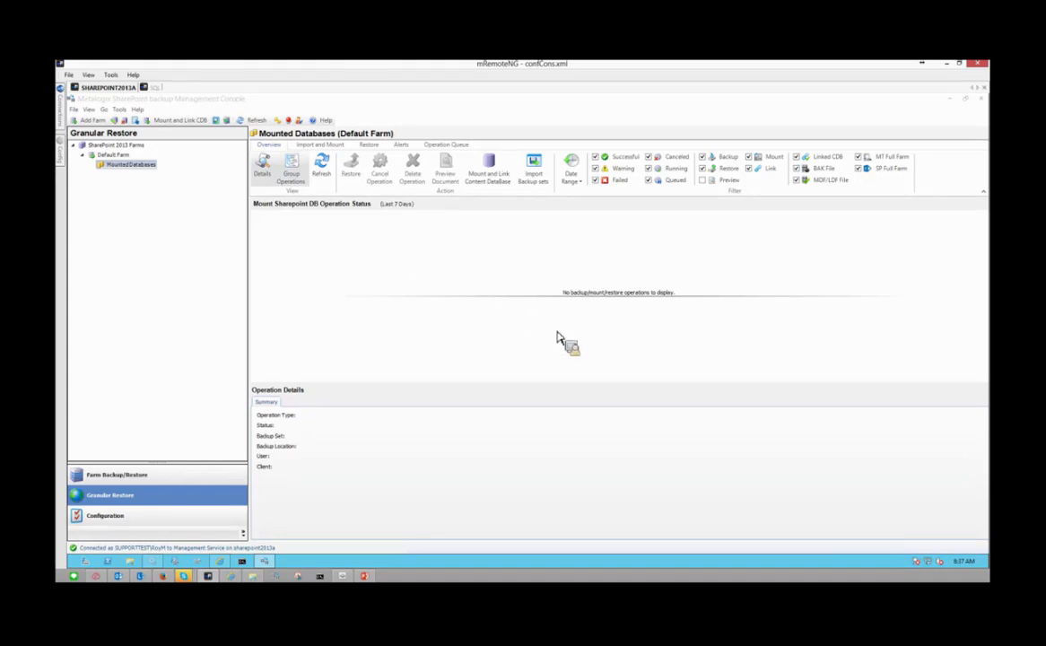
In Configuration, examine the services on SQL and SHAREPOINT2013A, especially the Metalogix SharePoint backup Repository and backup Service entries and their status
left_click(124, 516)
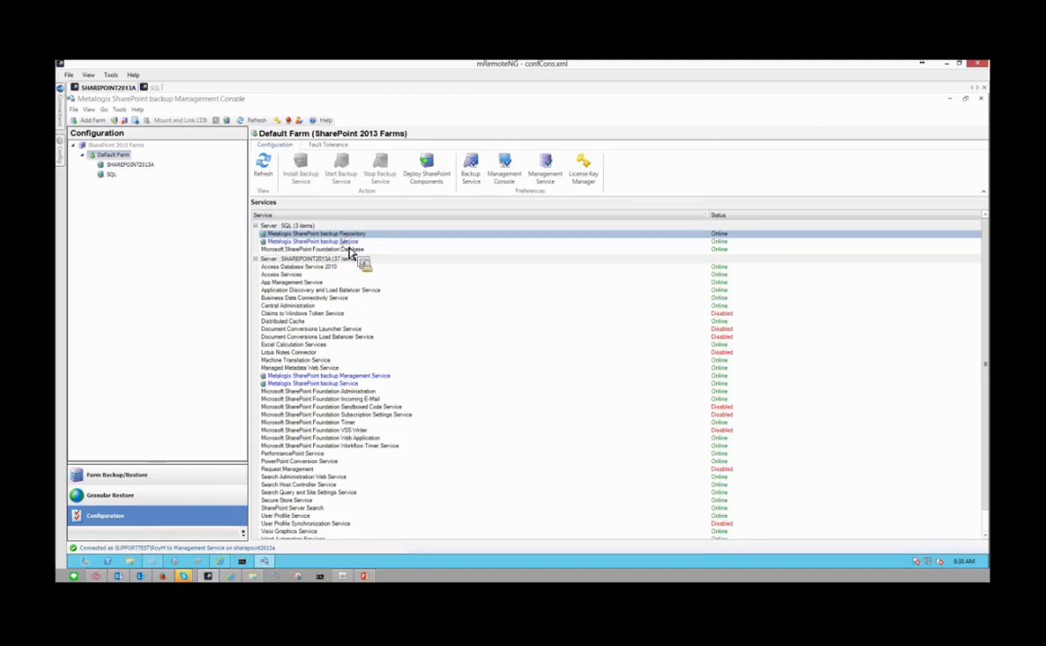
left_click(316, 241)
left_click(345, 384)
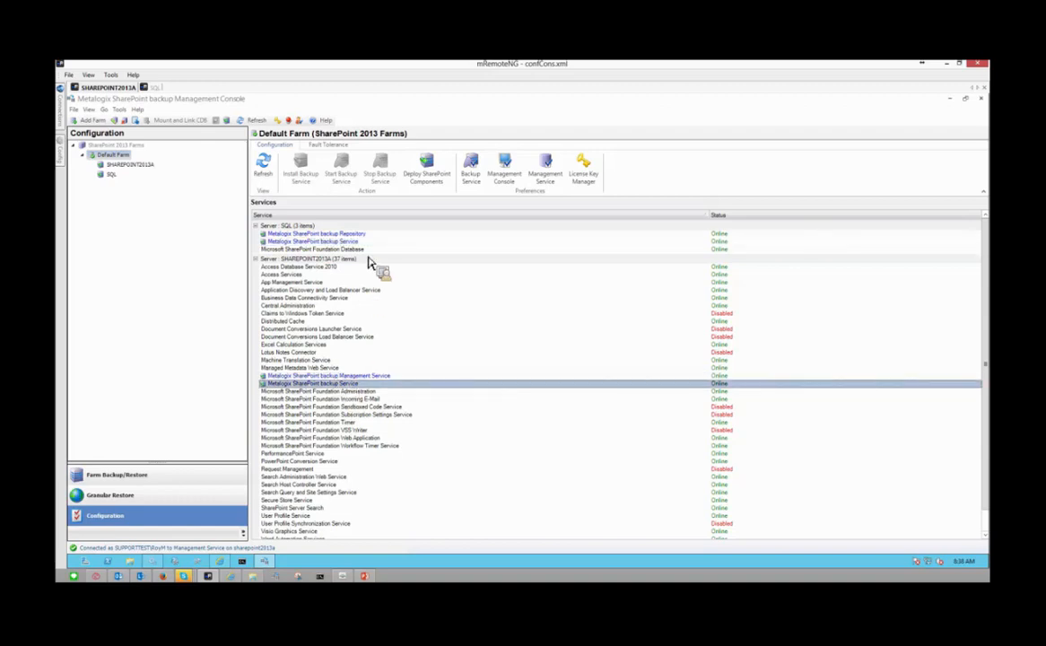
left_click(345, 234)
left_click(334, 241)
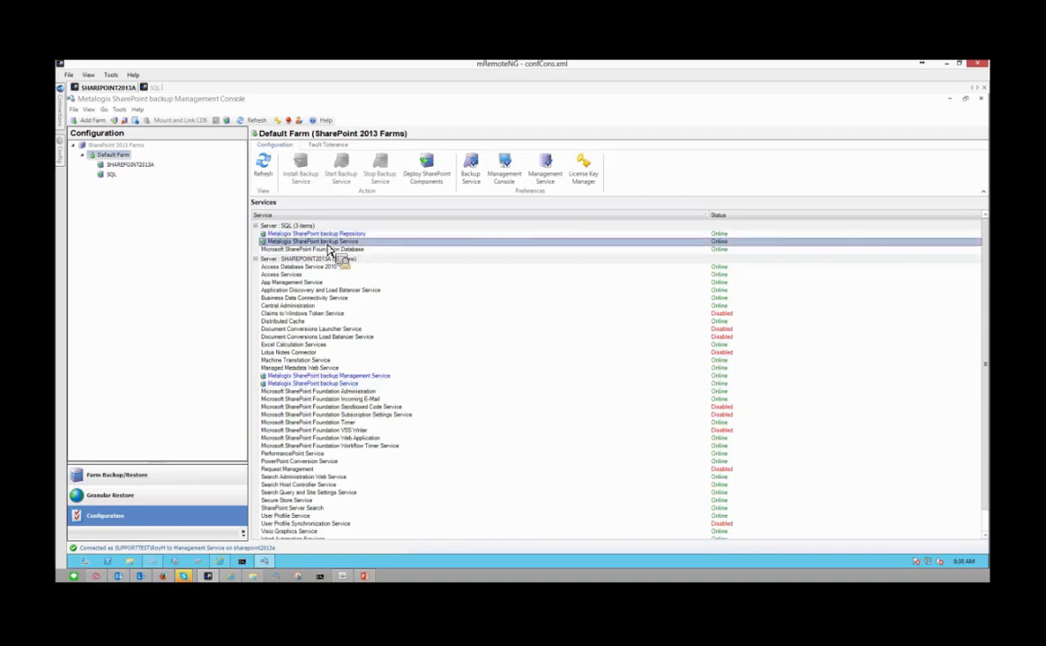
left_click(330, 235)
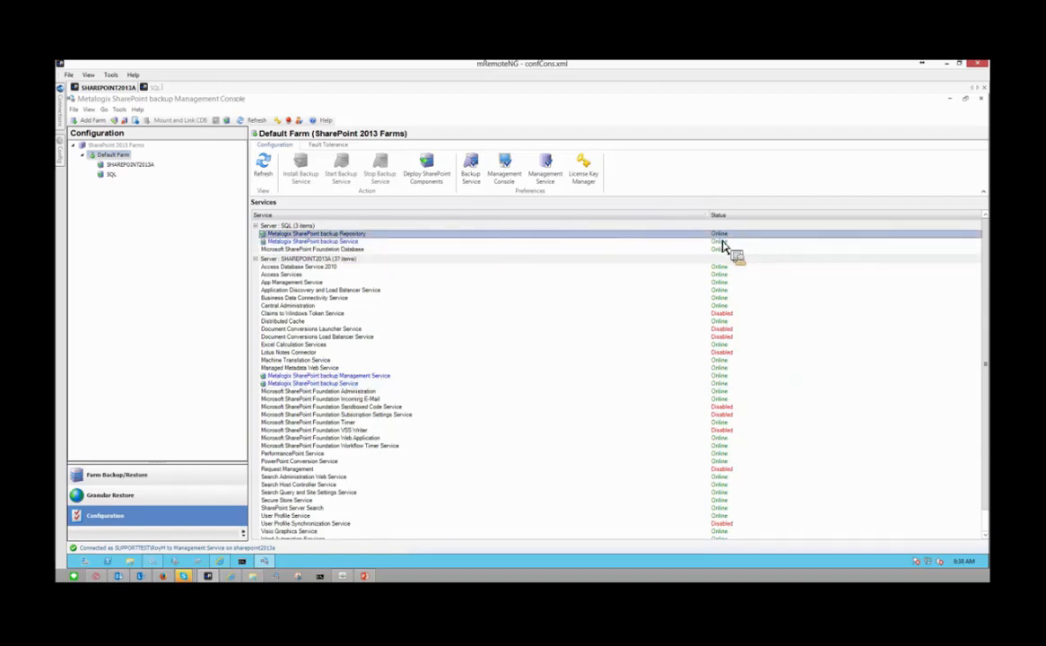
left_click(348, 250)
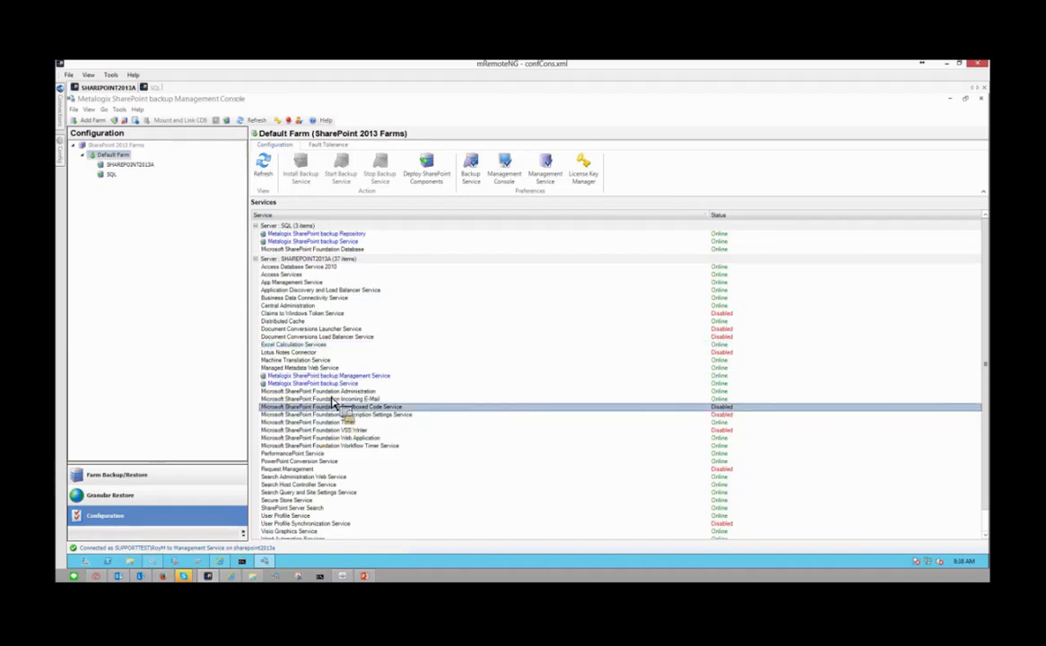
scroll(305, 471, "down", 1)
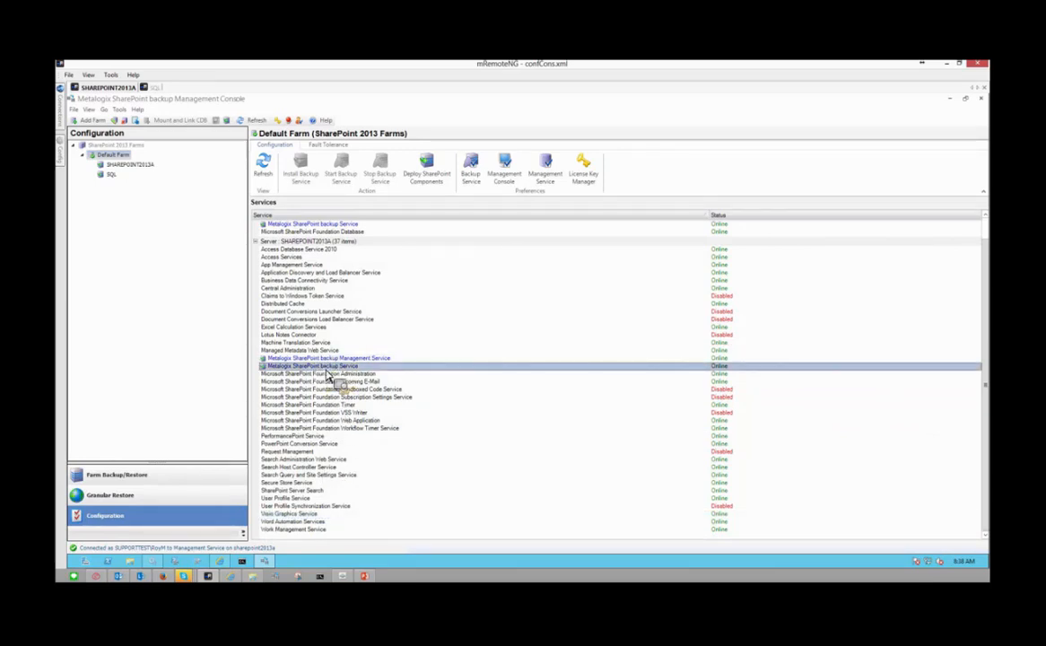
Open Deploy SharePoint Components, switch to SharePoint Central Administration and view the properties of the metalogixssrsolution2013.wsp farm solution
left_click_drag(327, 375, 102, 198)
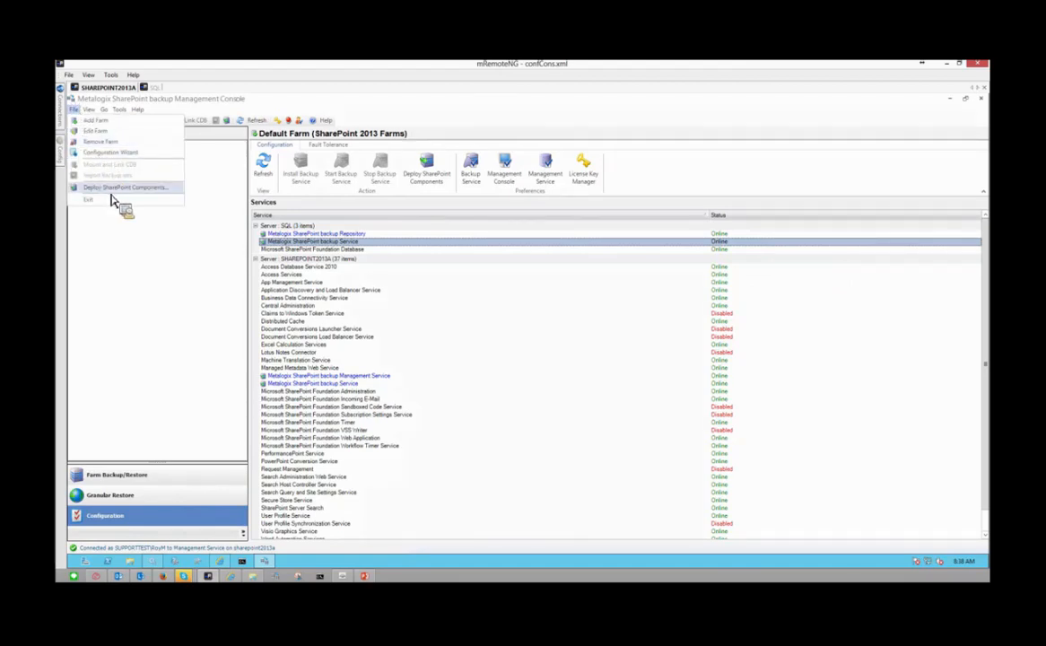
left_click(435, 180)
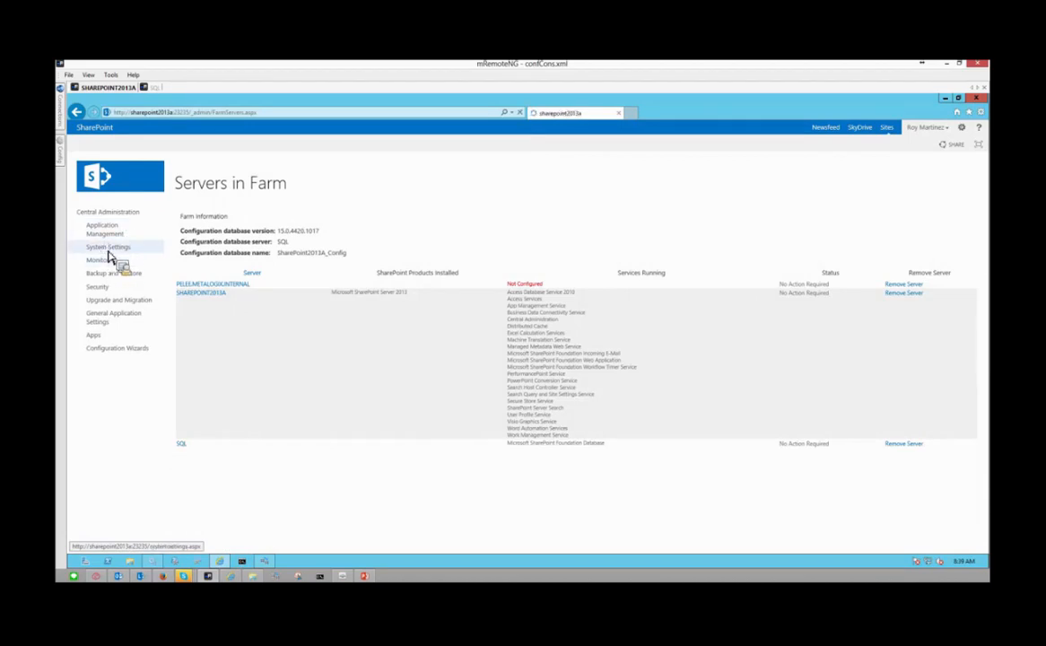
left_click(108, 251)
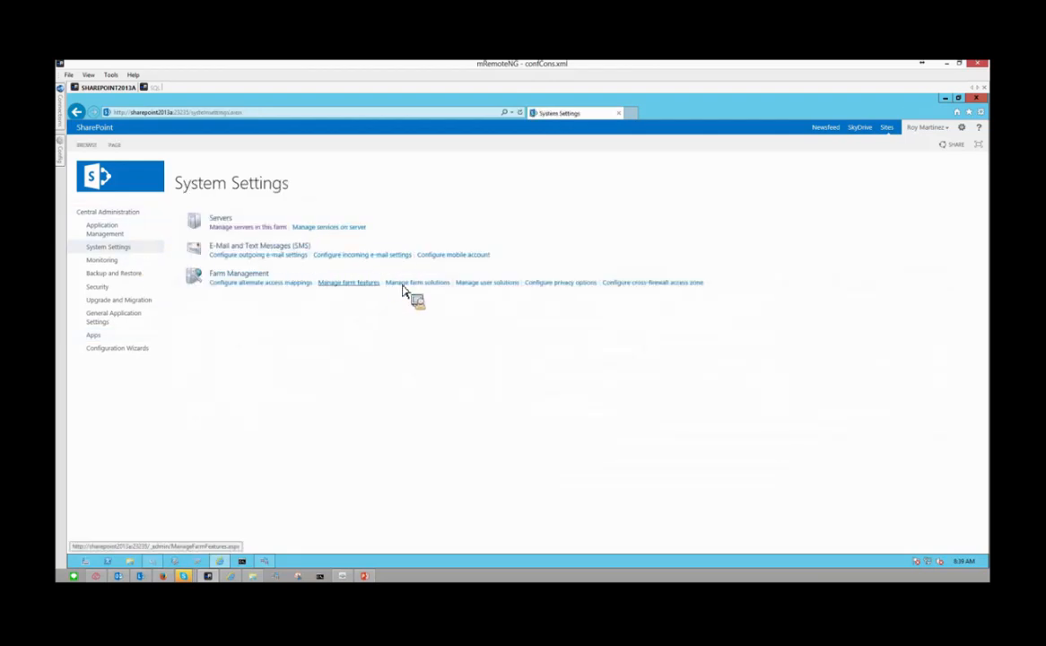
left_click(425, 286)
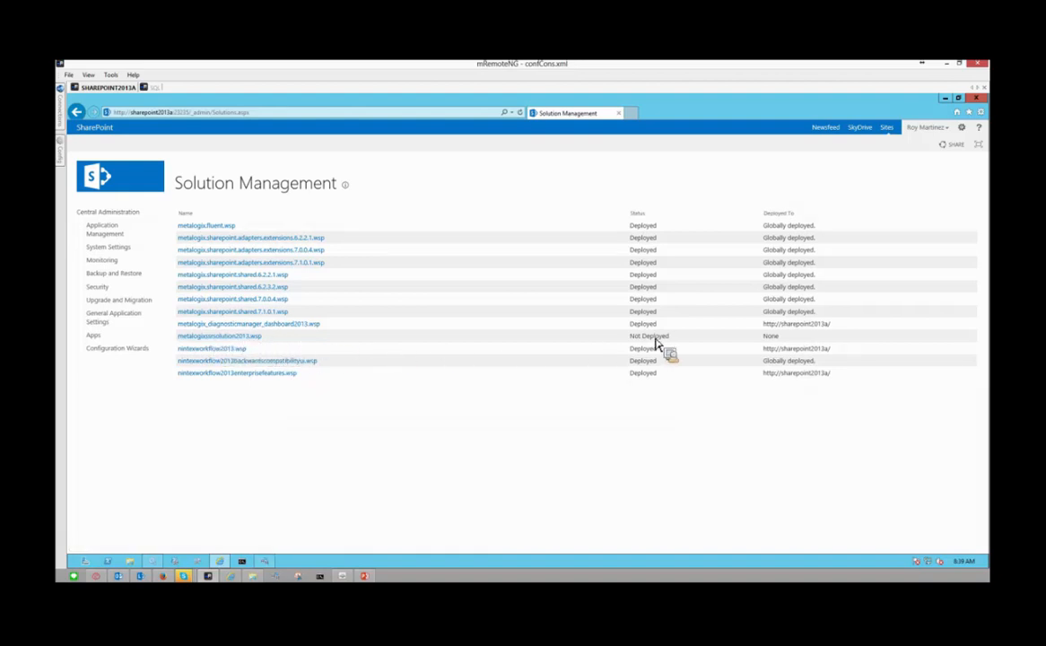
left_click_drag(674, 338, 525, 342)
left_click(227, 339)
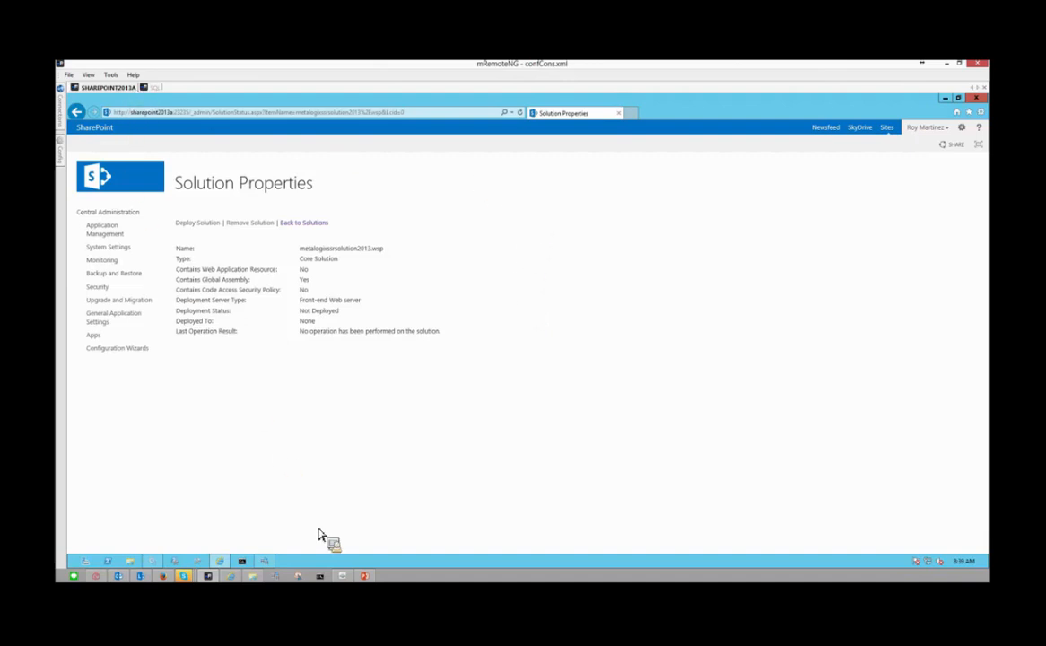
Switch back to the Management Console, look through the repair and no-change options for the Self-Service Recovery solution, and cancel the deployment
left_click(264, 562)
left_click(441, 306)
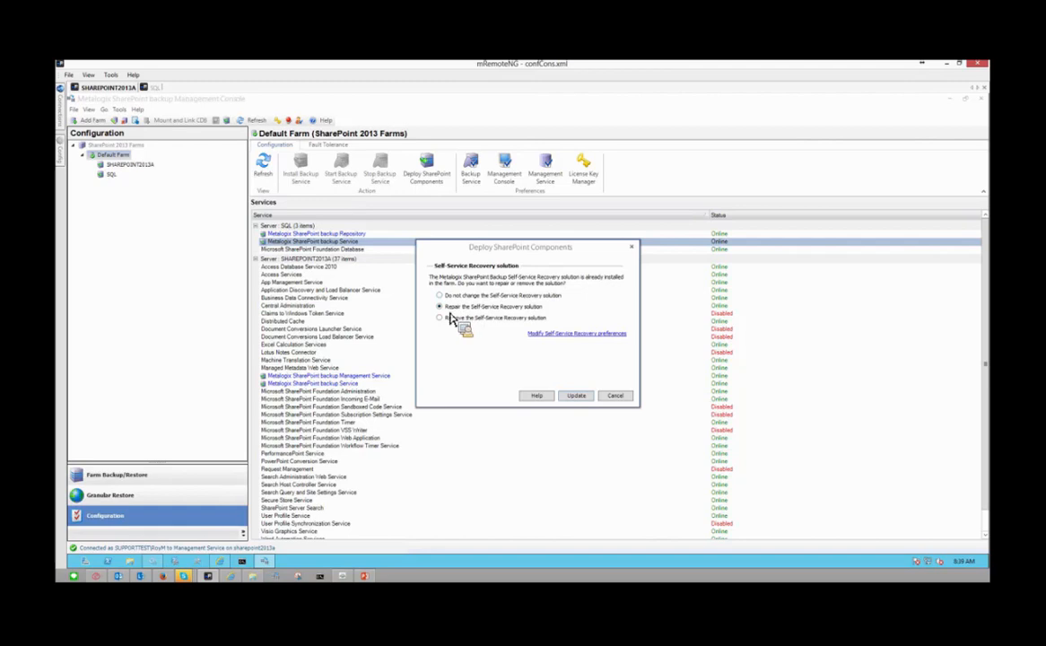
left_click(464, 299)
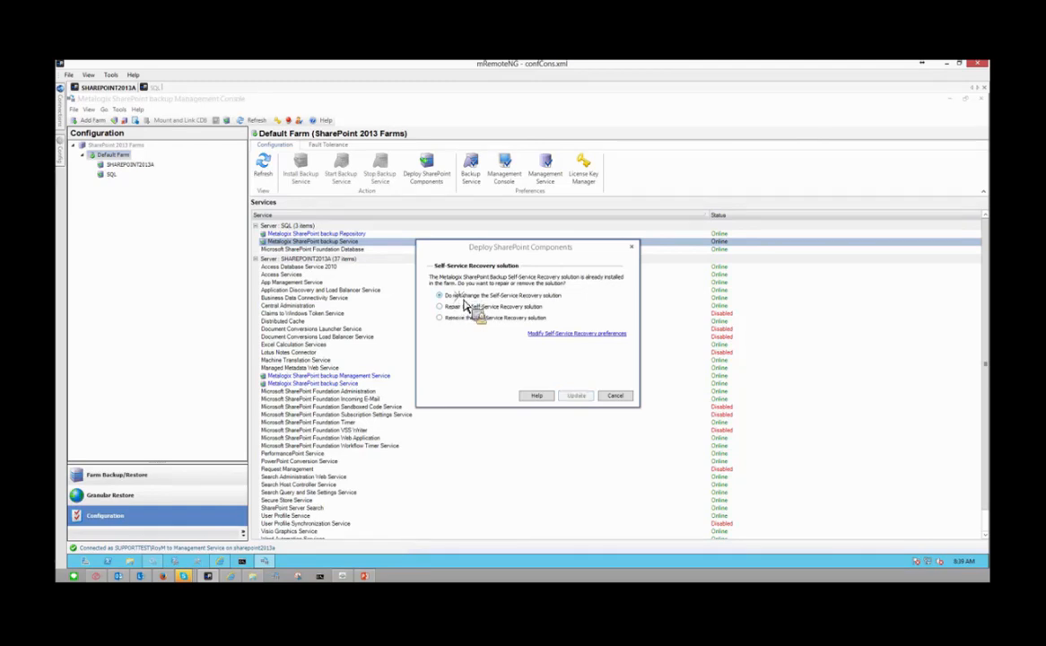
left_click(608, 398)
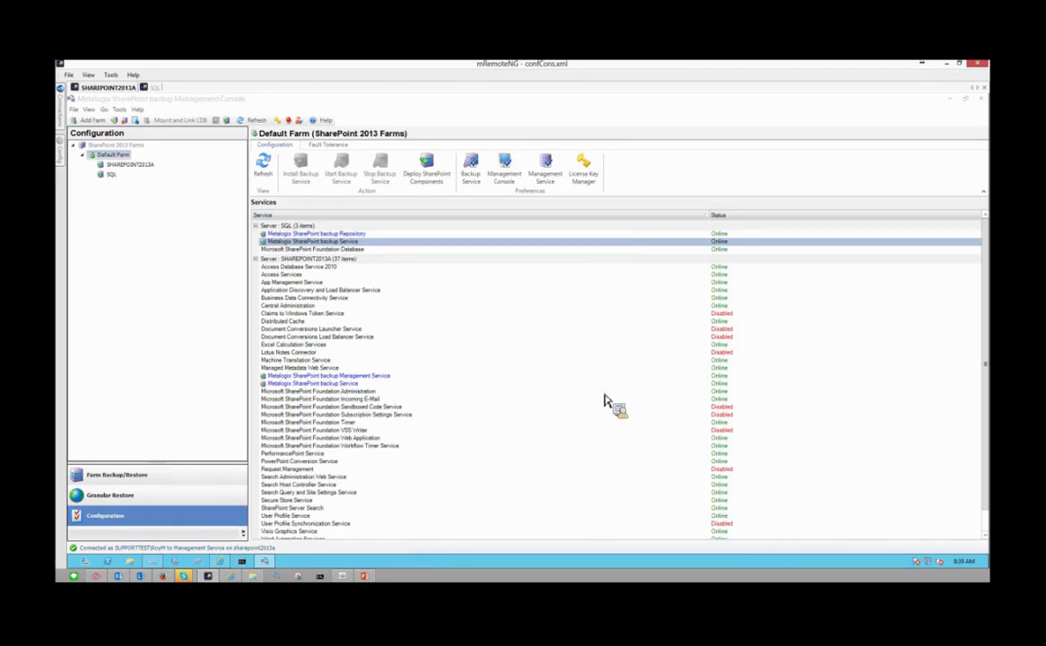
Switch to File Explorer, locate MetalogixSSRSolution2013.wsp in Program Files\Metalogix\SharePointBackup on the C: drive, and close the window
left_click(130, 561)
left_click(426, 371)
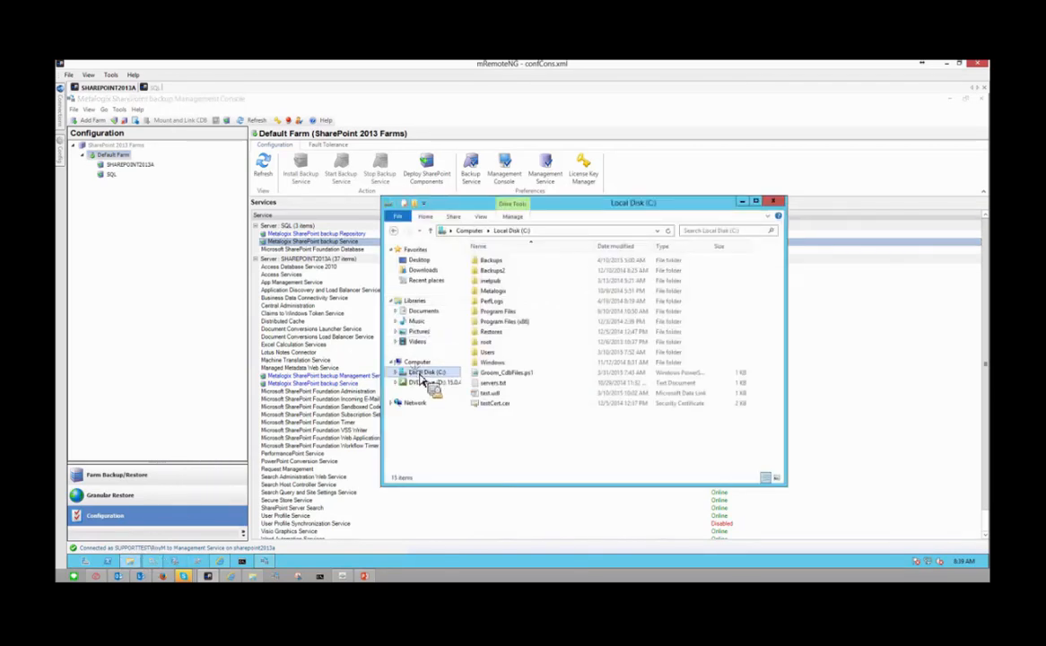
double_click(518, 292)
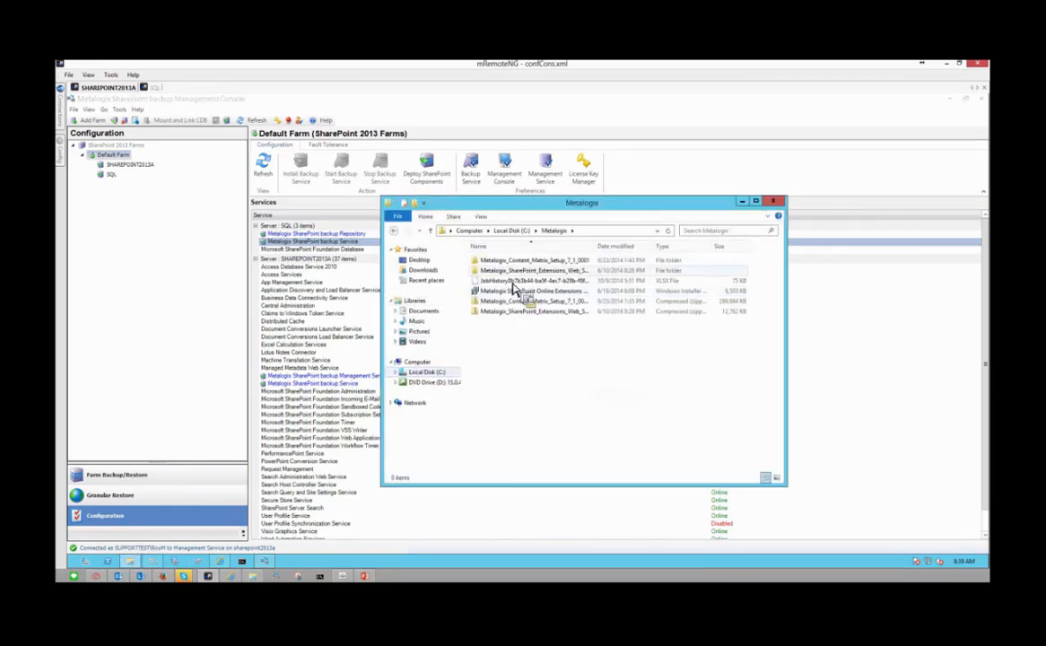
left_click_drag(515, 285, 516, 405)
scroll(517, 406, "down", 1)
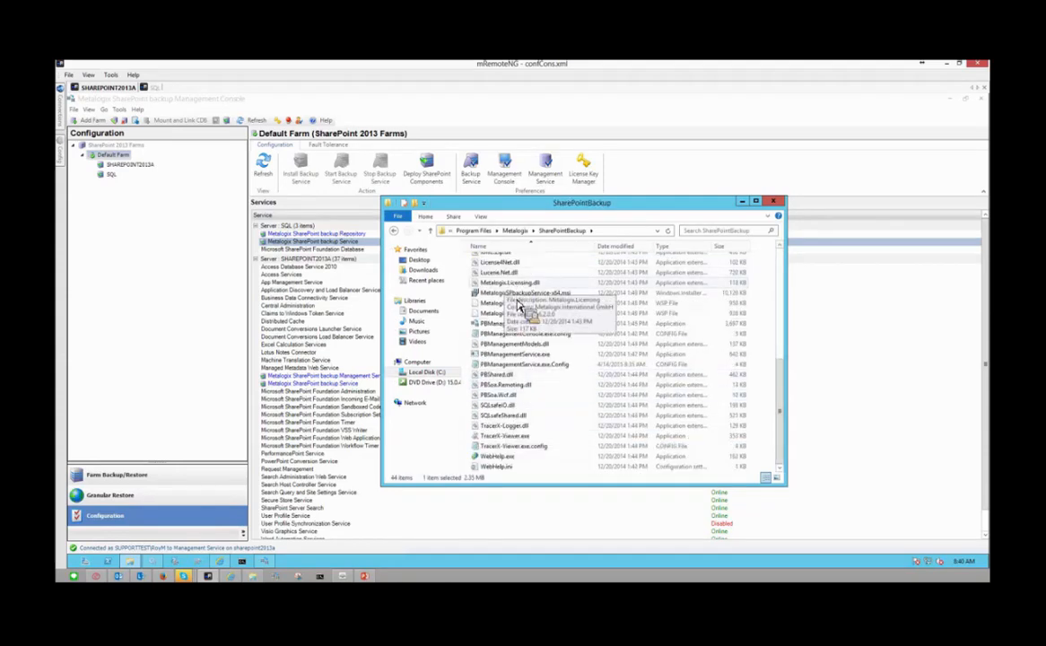
mouse_move(527, 317)
left_mouse_down()
mouse_move(572, 353)
mouse_move(515, 327)
mouse_move(741, 261)
mouse_move(495, 280)
mouse_move(468, 301)
mouse_move(508, 325)
left_mouse_up()
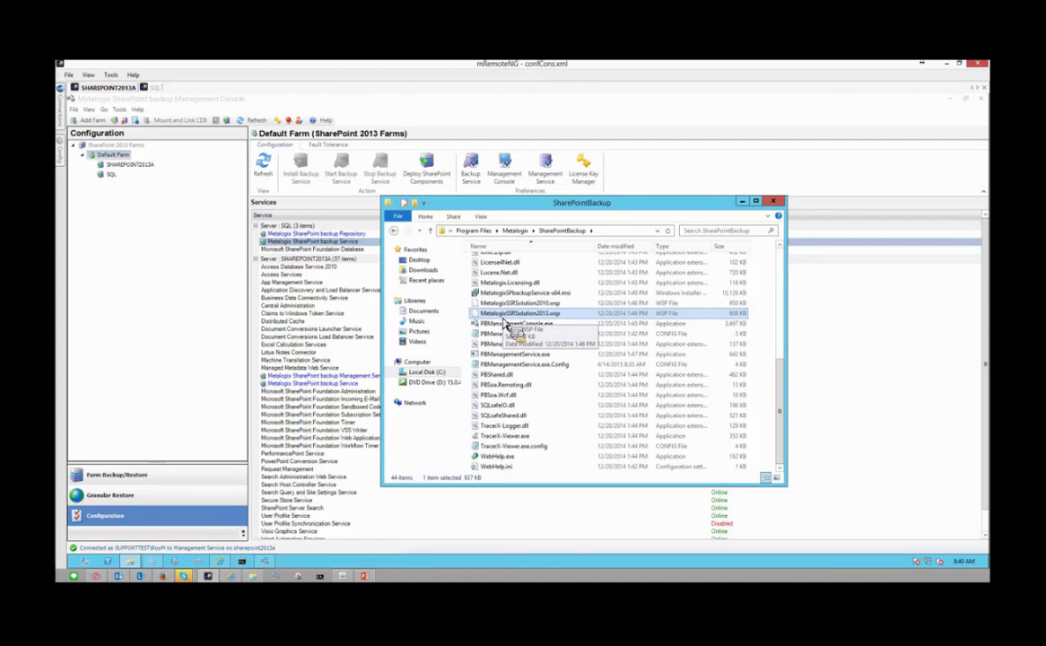
left_click_drag(504, 323, 745, 214)
left_click(773, 201)
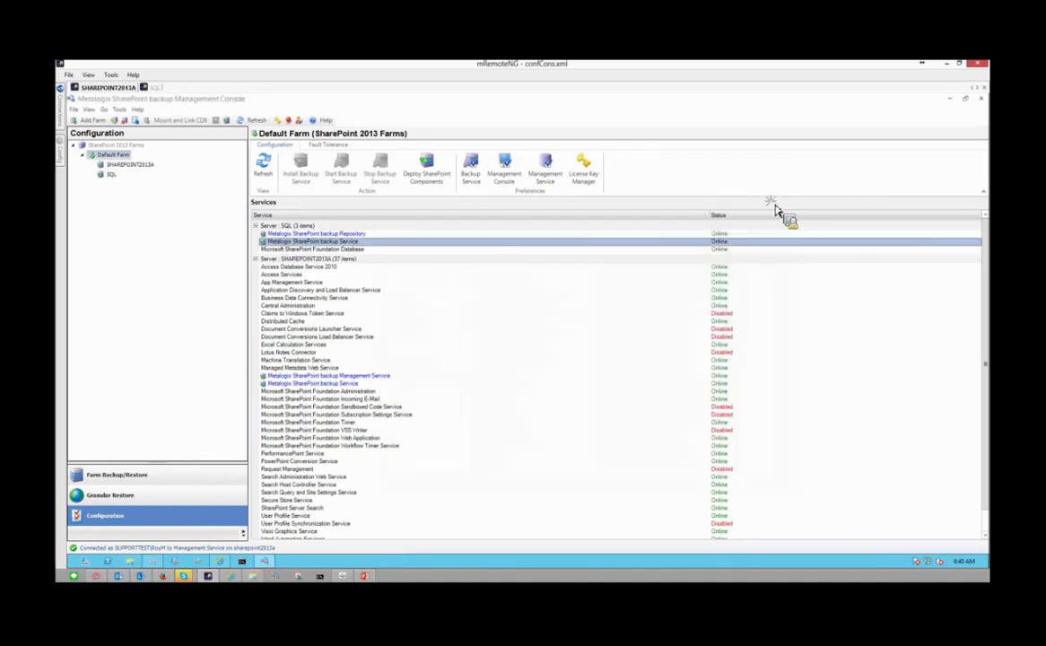
Show again where Deploy SharePoint Components is started, view its Self-Service Recovery options and cancel without updating
left_click_drag(89, 111, 96, 139)
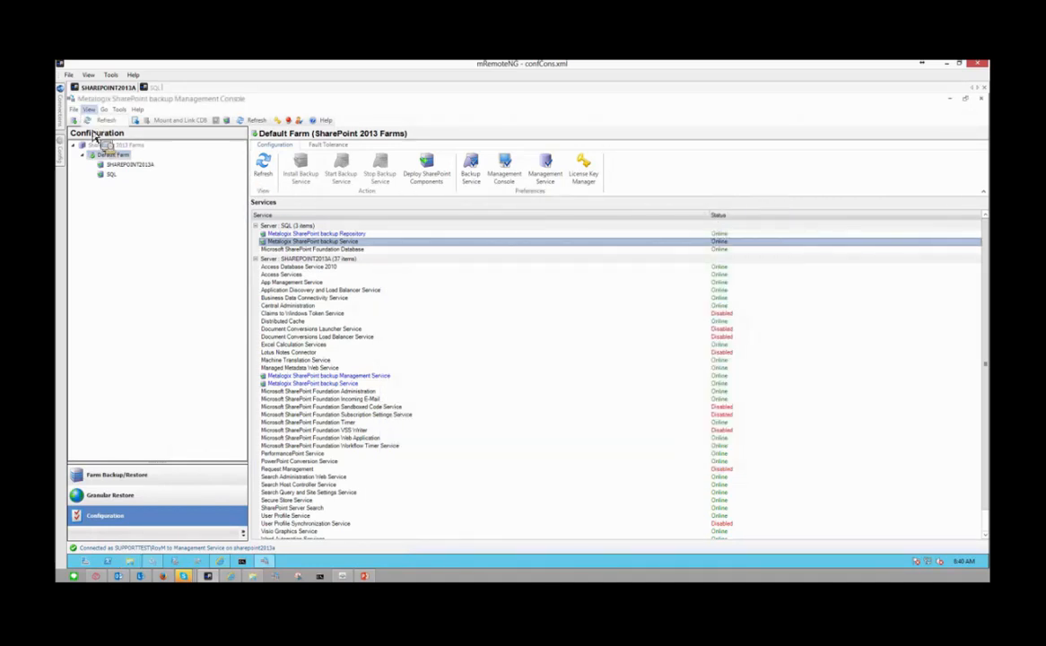
mouse_move(76, 110)
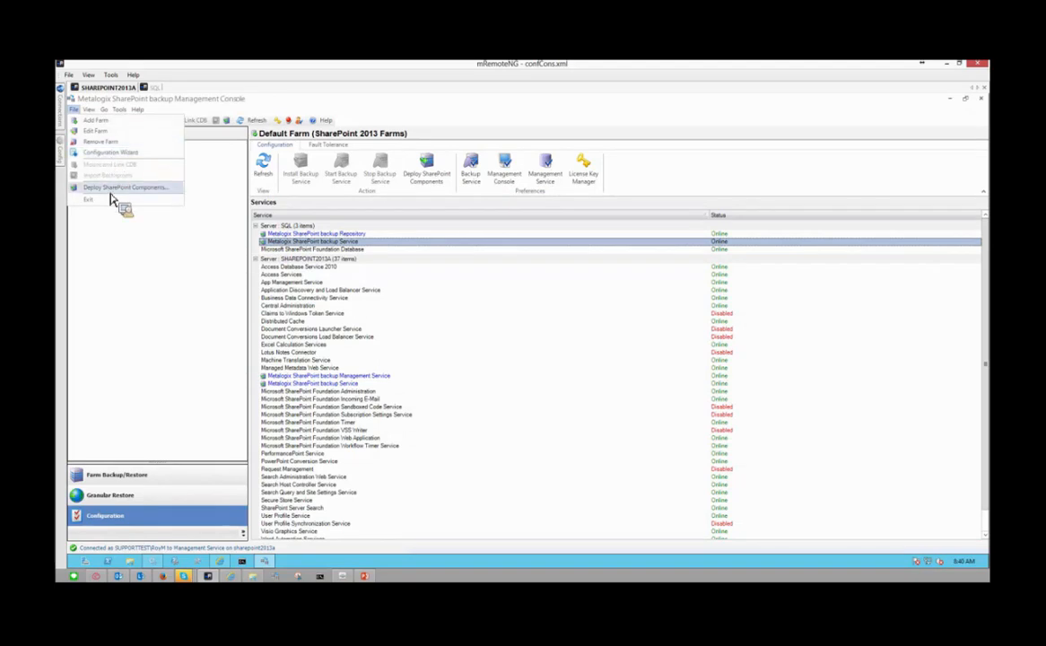
left_click(110, 189)
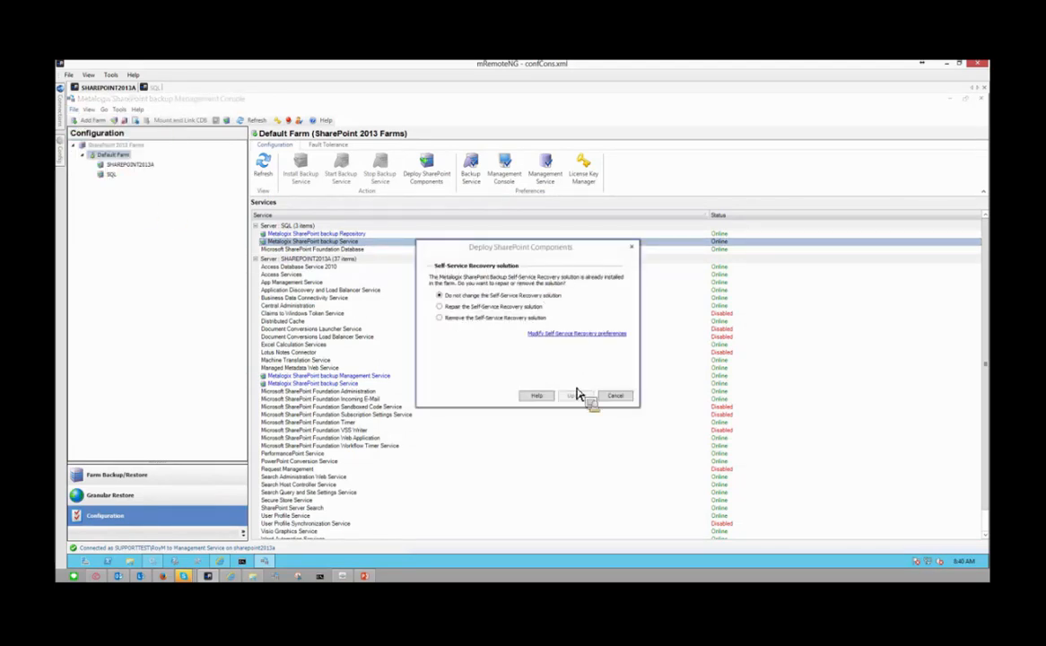
left_click(615, 395)
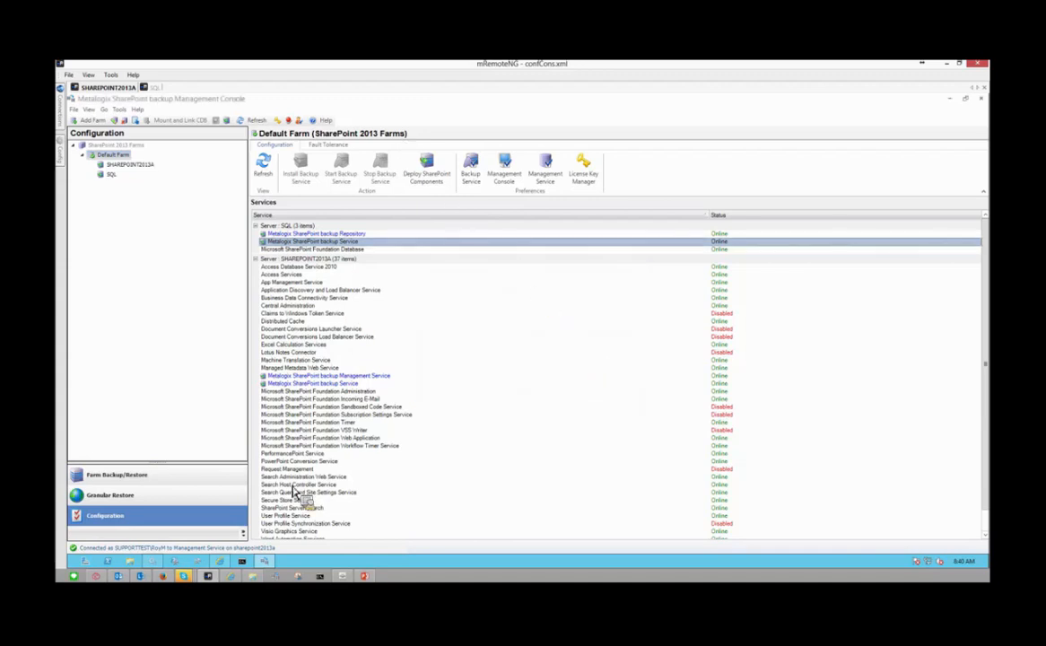
Review the Default Farm's license status and the online and offline activation options, closing the license dialogs without activating
left_click(279, 122)
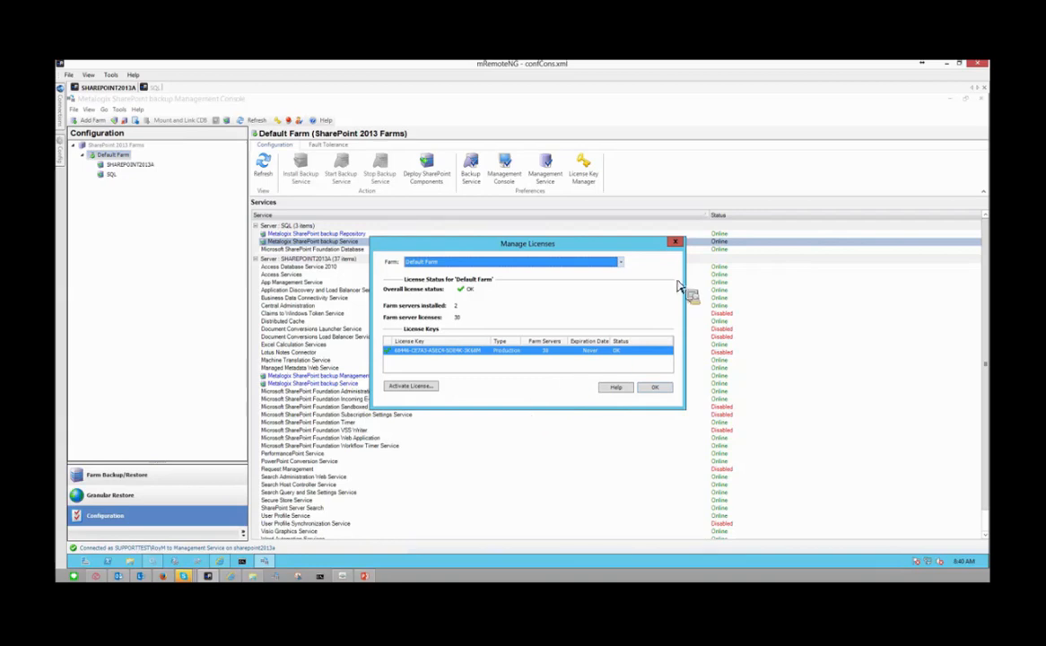
left_click_drag(516, 242, 489, 185)
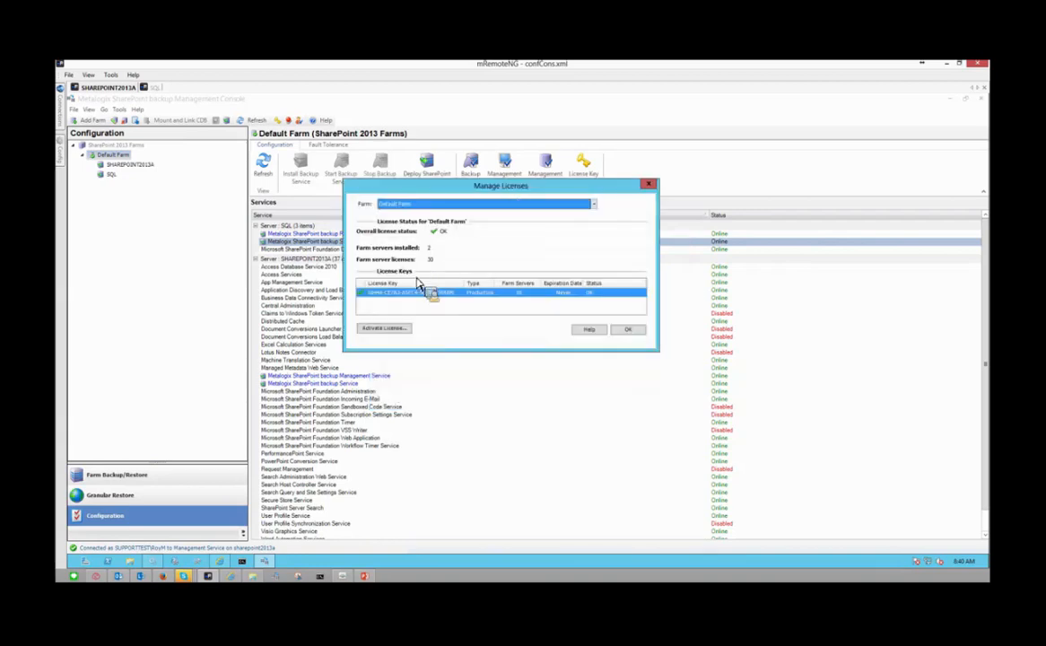
left_click(381, 329)
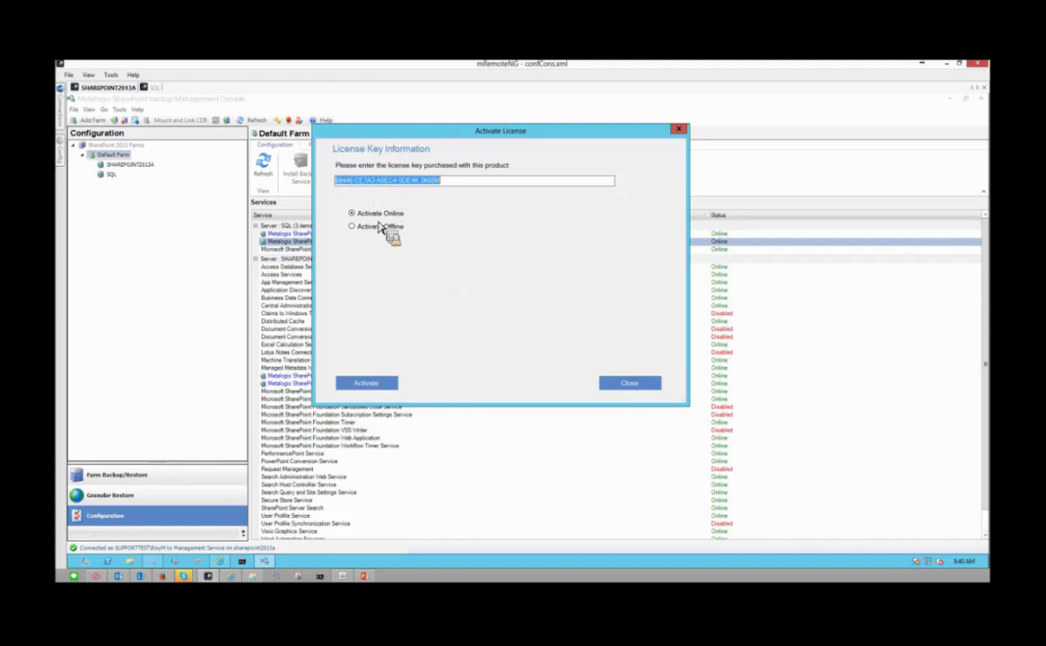
left_click(630, 392)
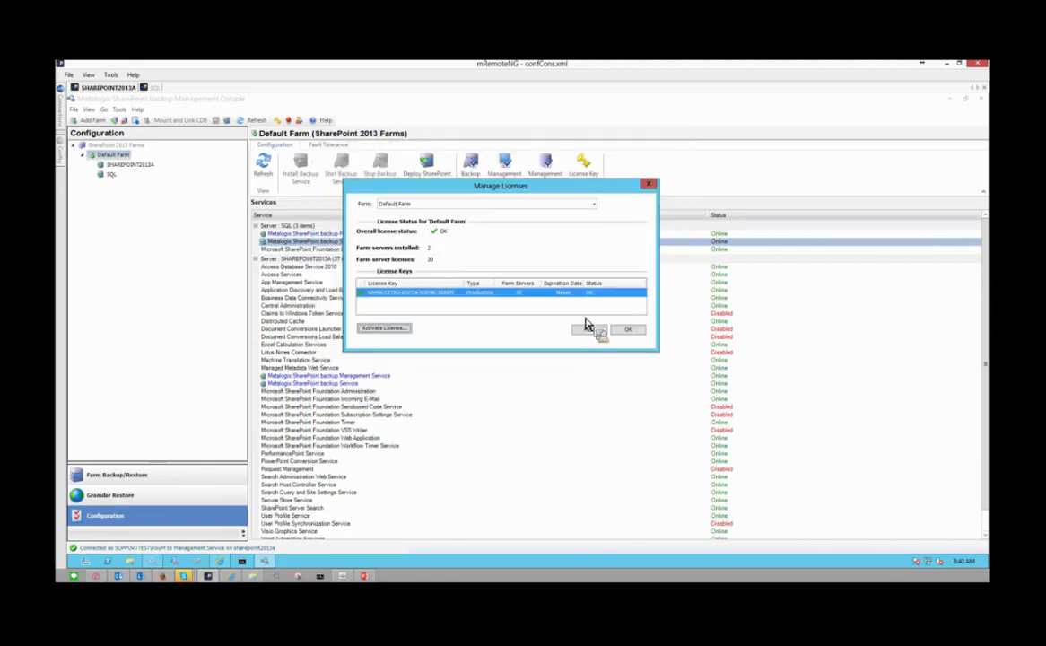
left_click(626, 331)
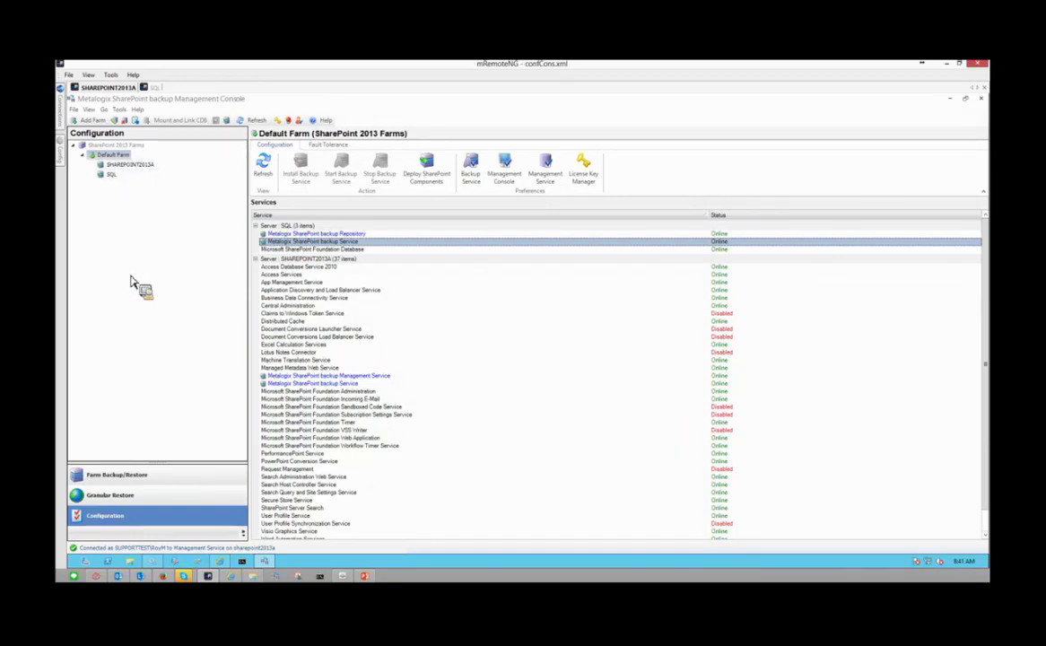
Switch to SharePoint Central Administration and bring up the list of recently visited pages
left_click(221, 562)
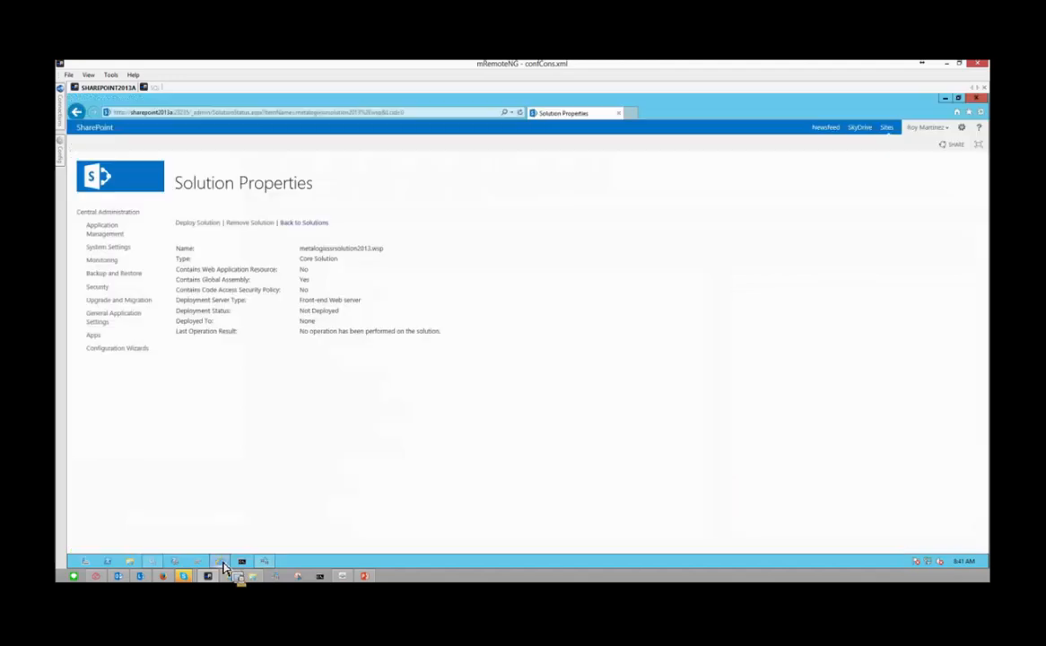
right_click(78, 117)
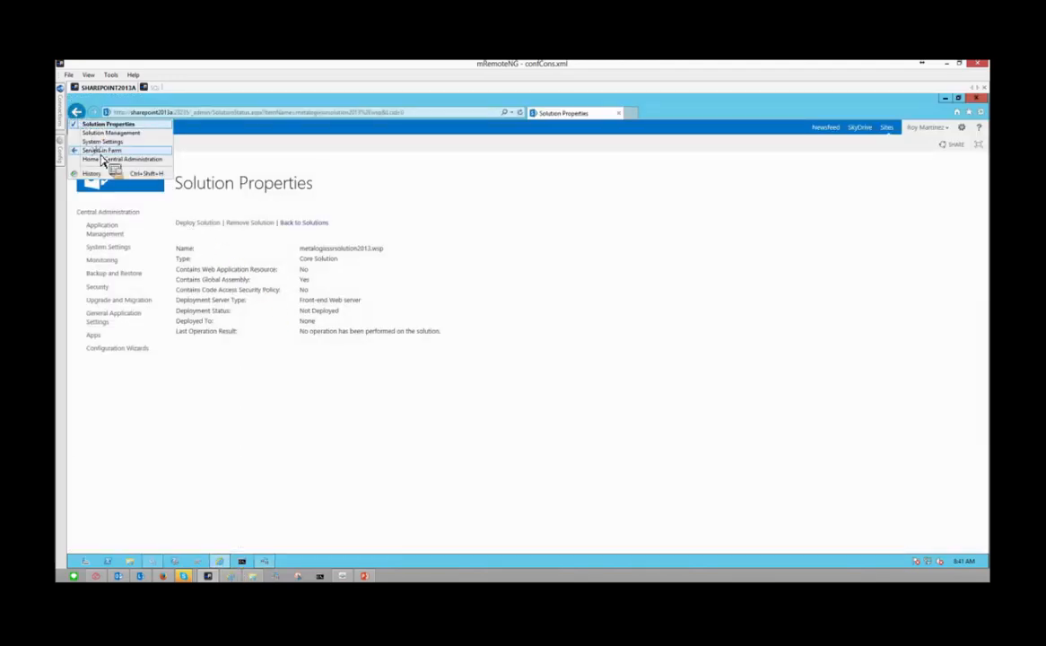